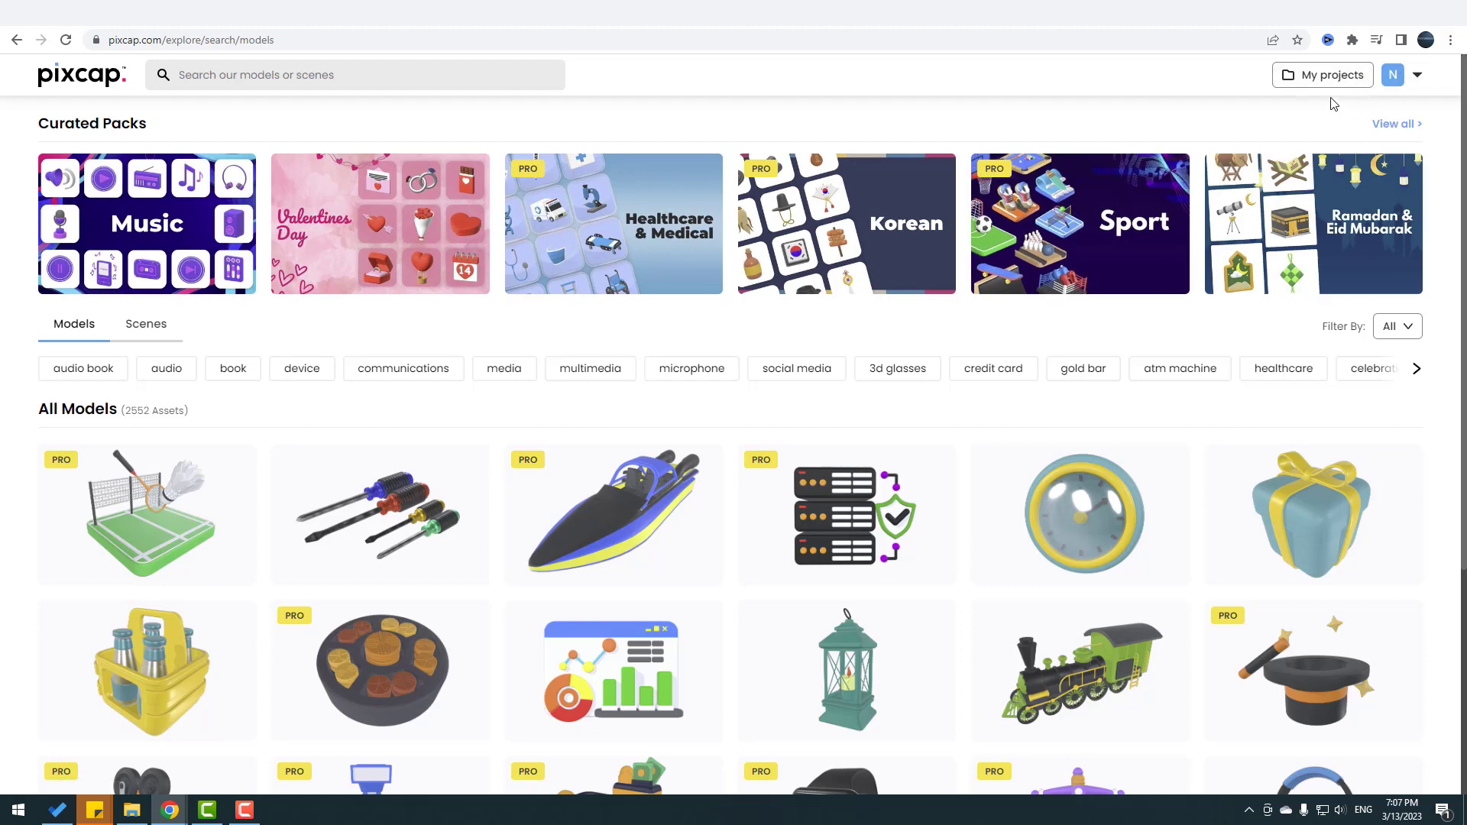
Step: Open the My projects page listing the single UNTITLED project
click(1329, 76)
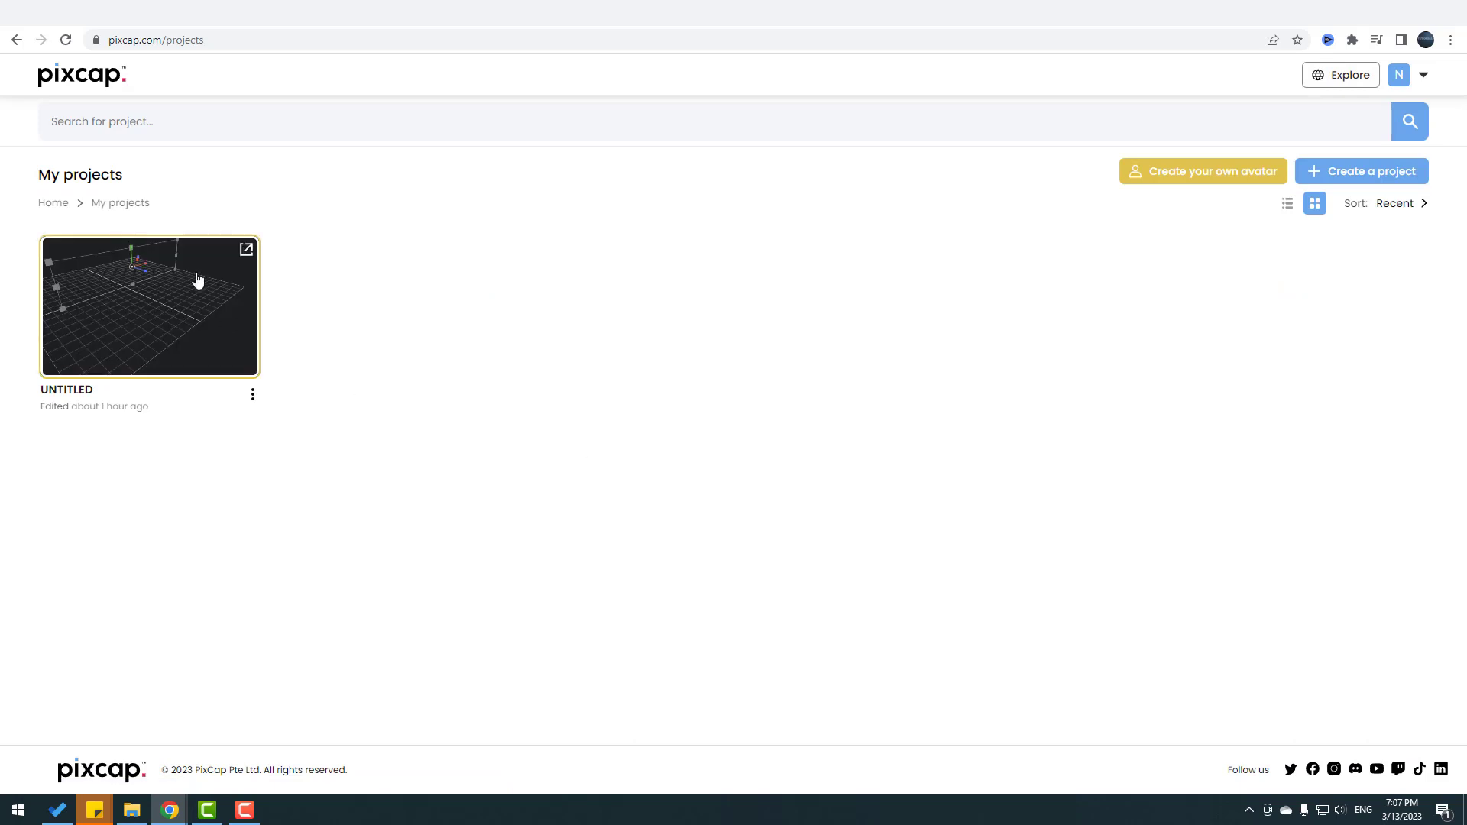
Step: Delete the UNTITLED project via its ⋮ menu and create a new empty project
click(253, 394)
click(182, 504)
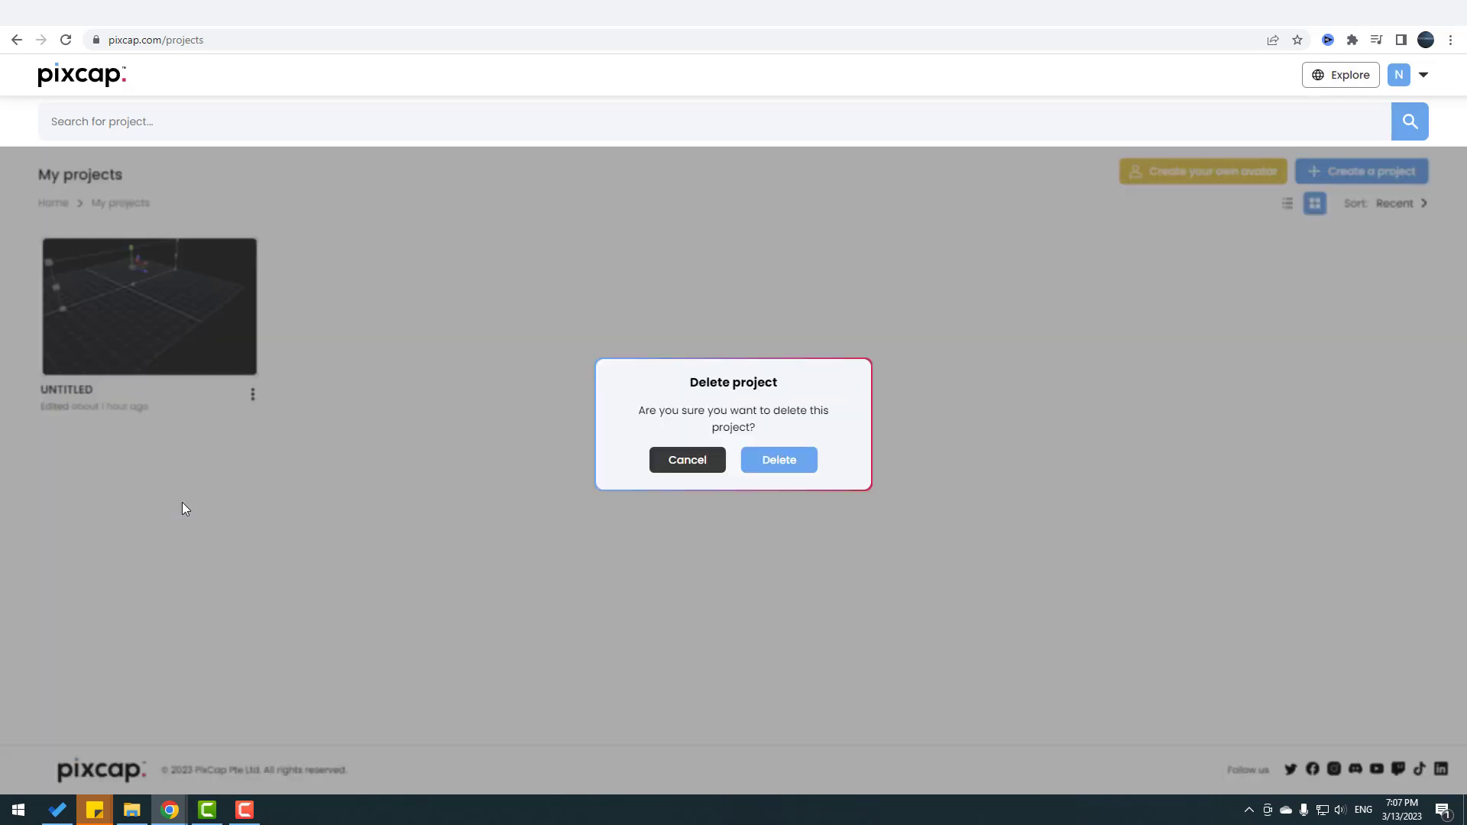
click(774, 462)
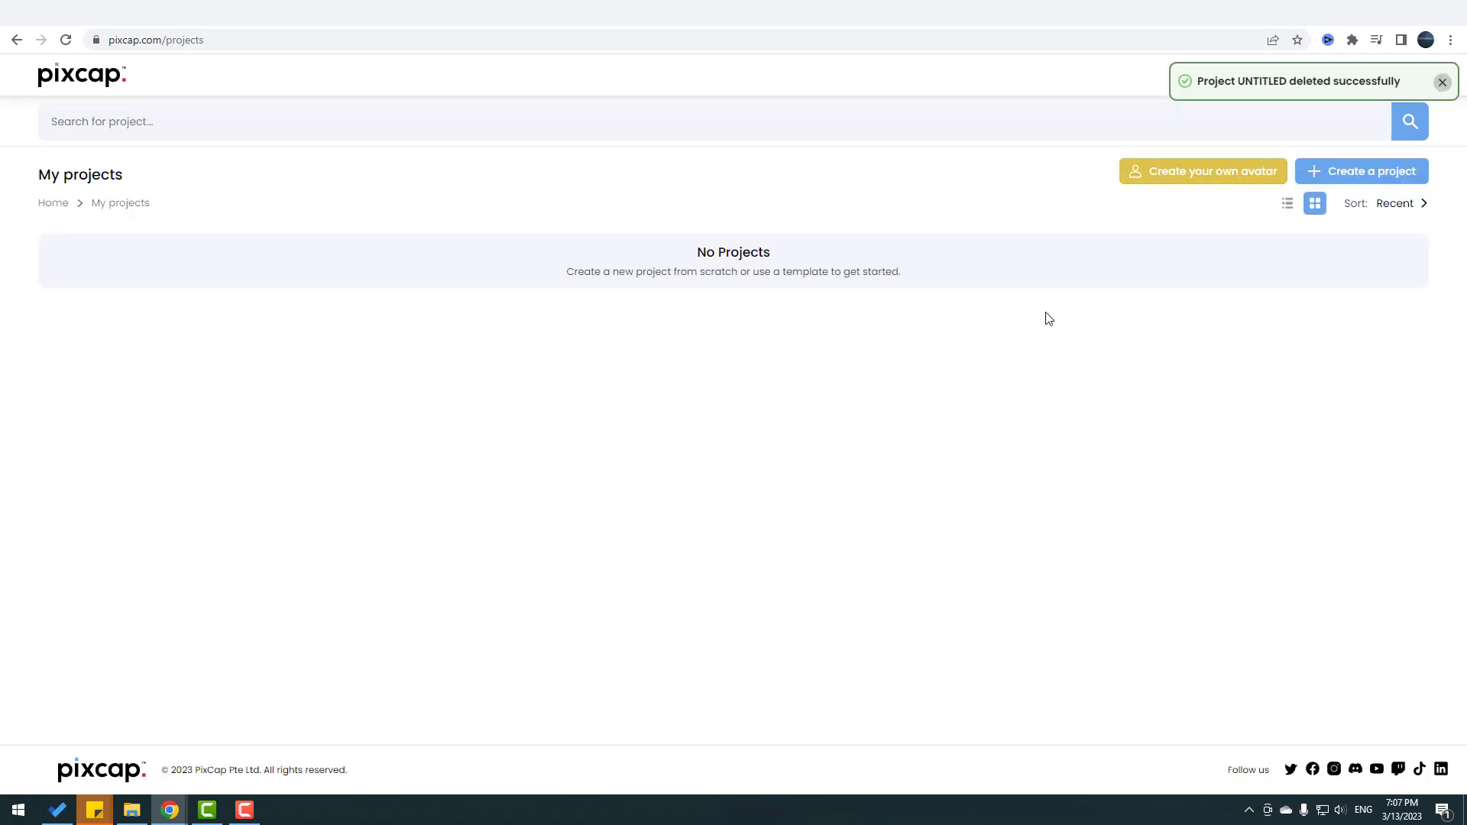
click(1375, 178)
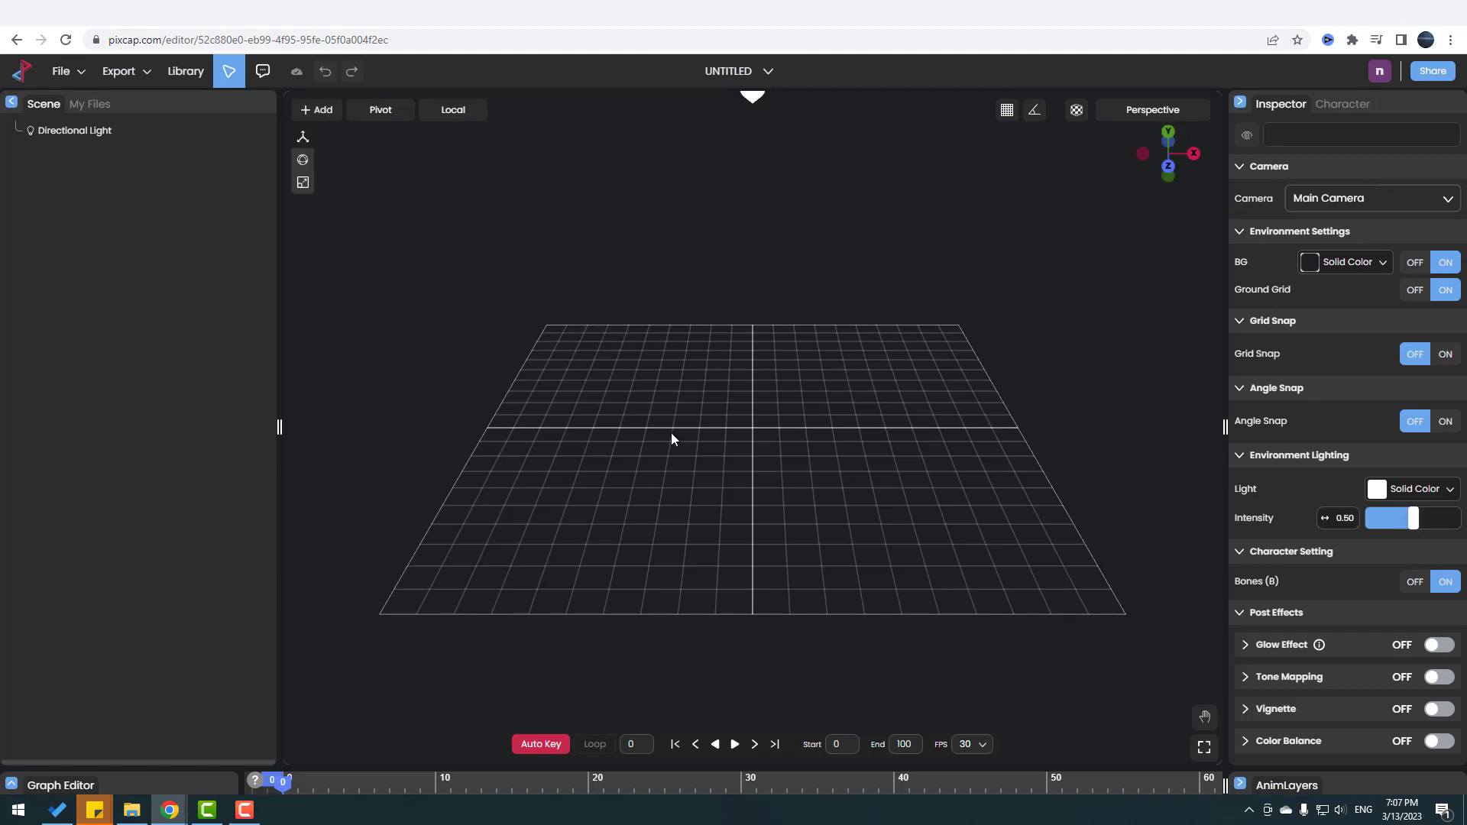
Step: Add a 3D Text mesh reading 'Hello' and move it back along Z to -3.84
click(329, 115)
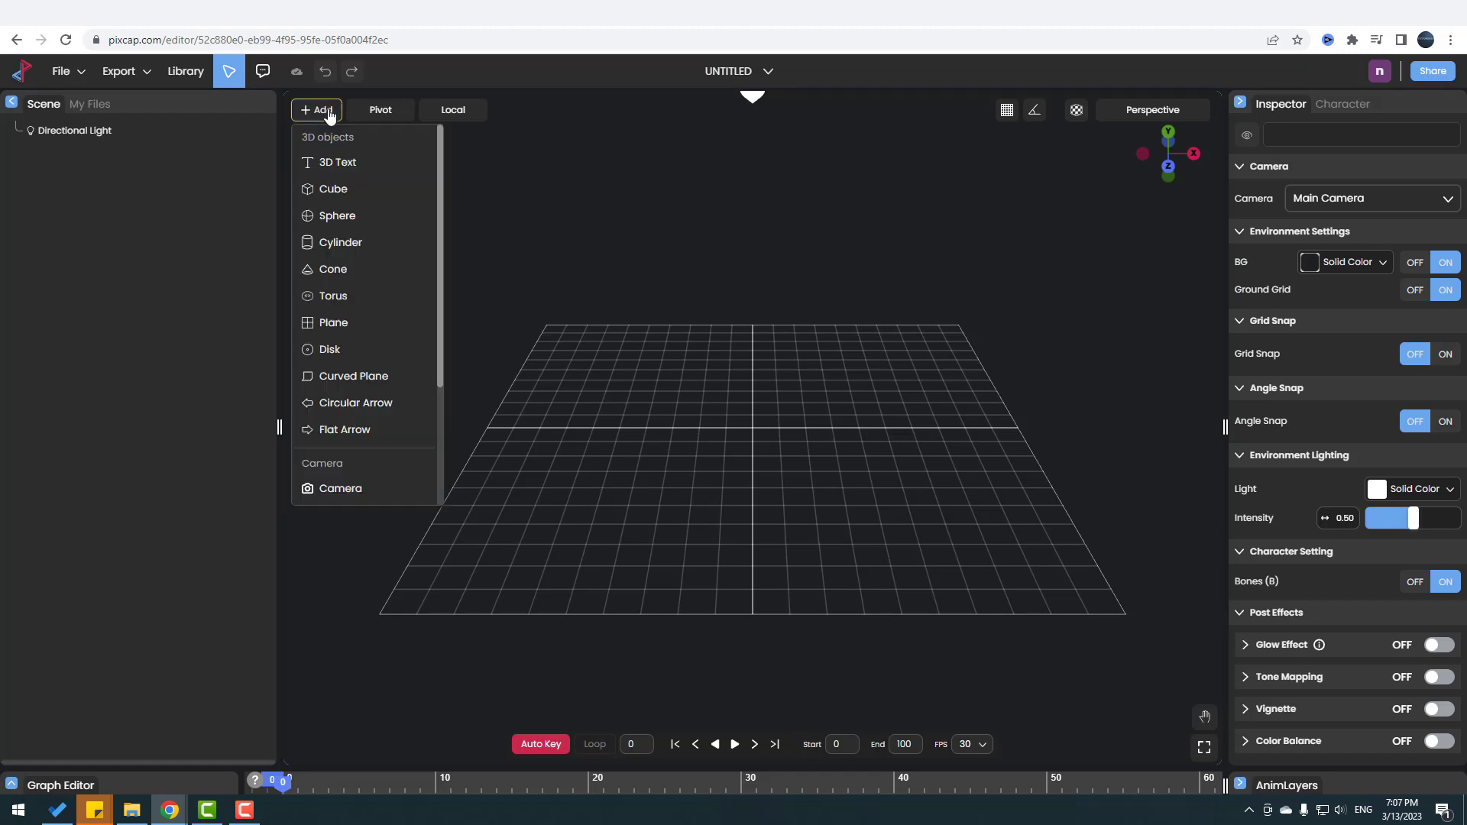
click(359, 169)
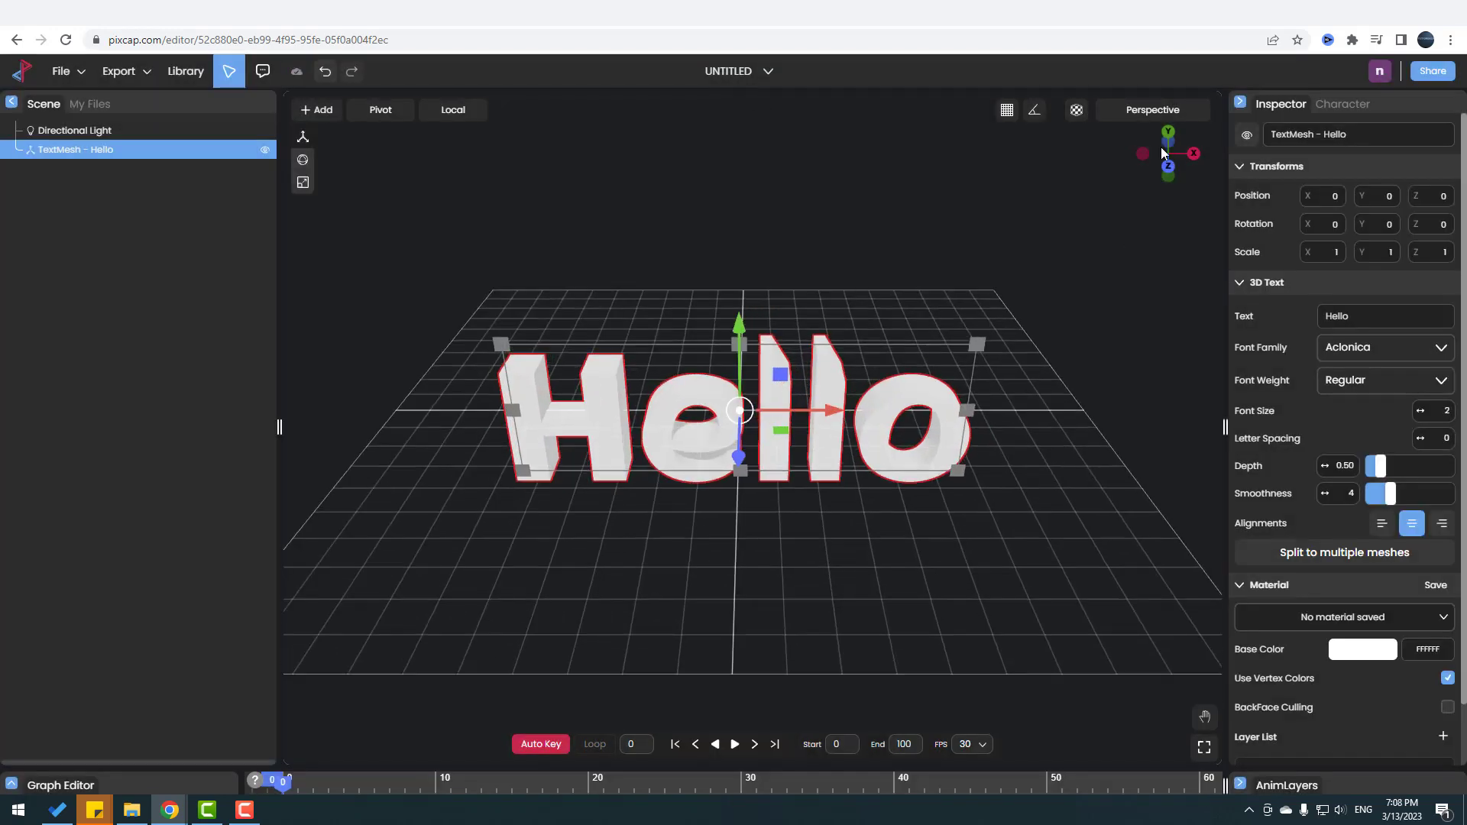
drag(1175, 151, 1099, 220)
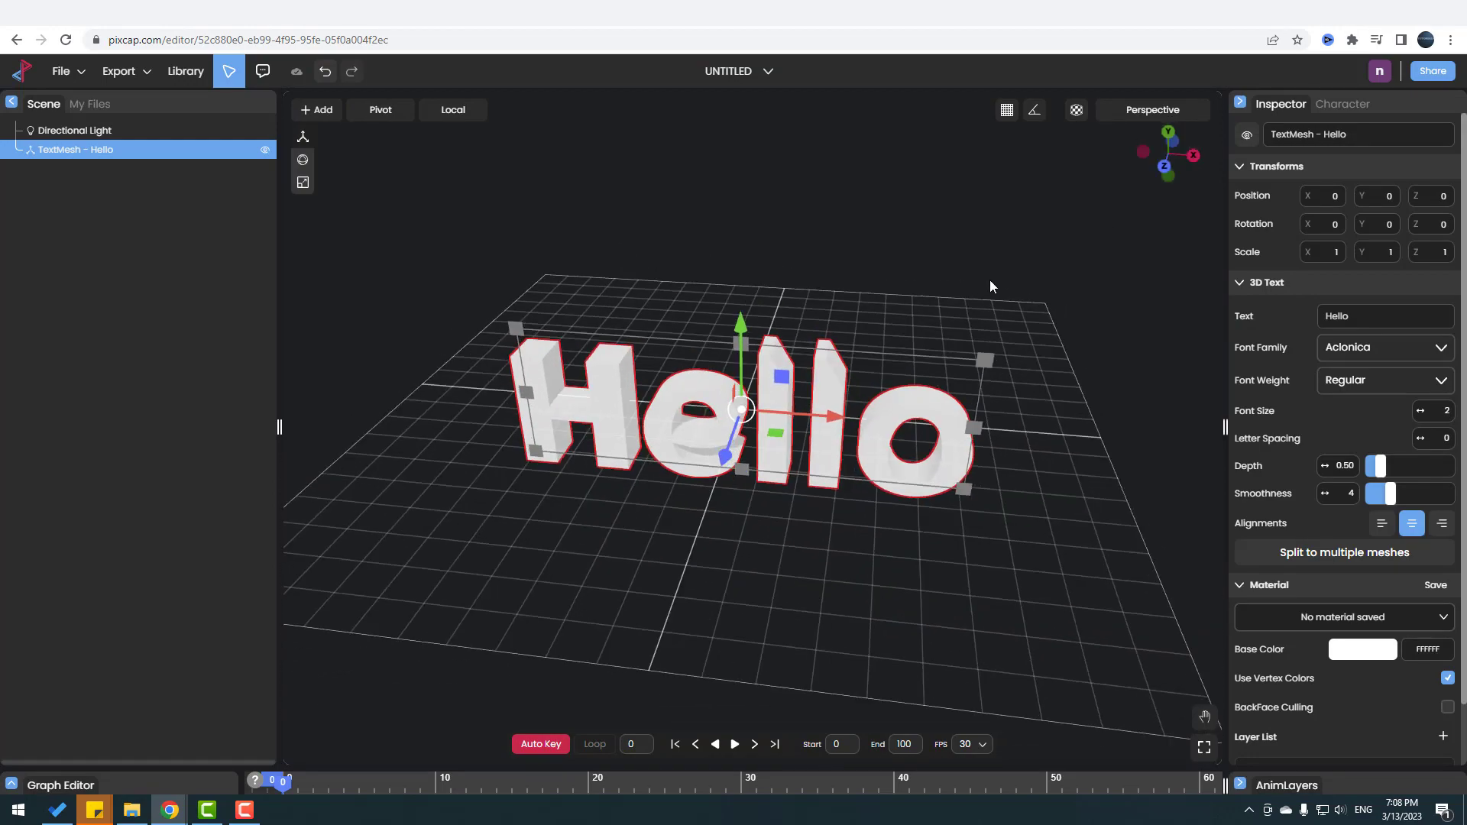
drag(637, 298, 607, 367)
click(749, 347)
click(784, 429)
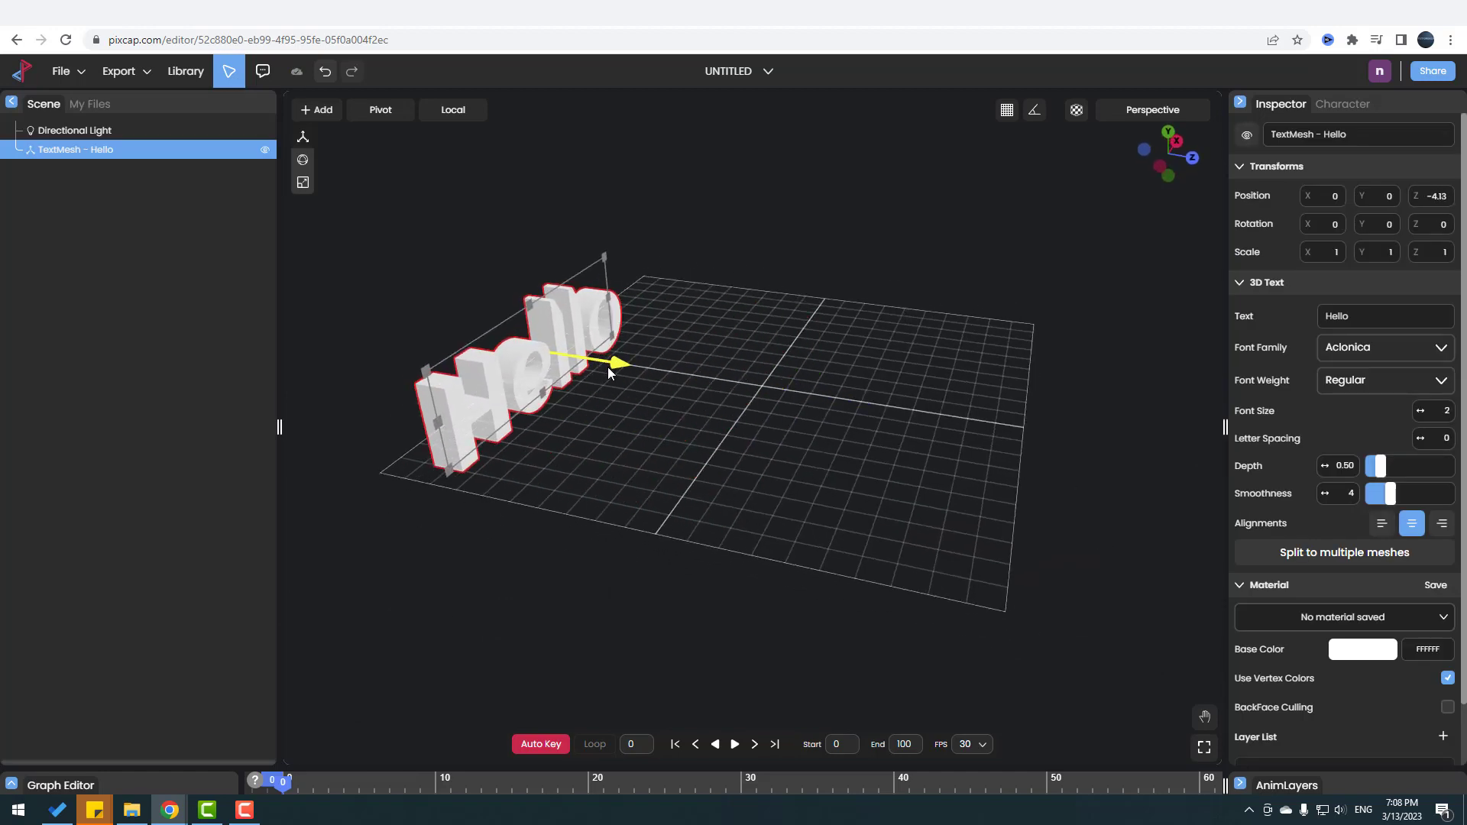
click(778, 356)
click(315, 109)
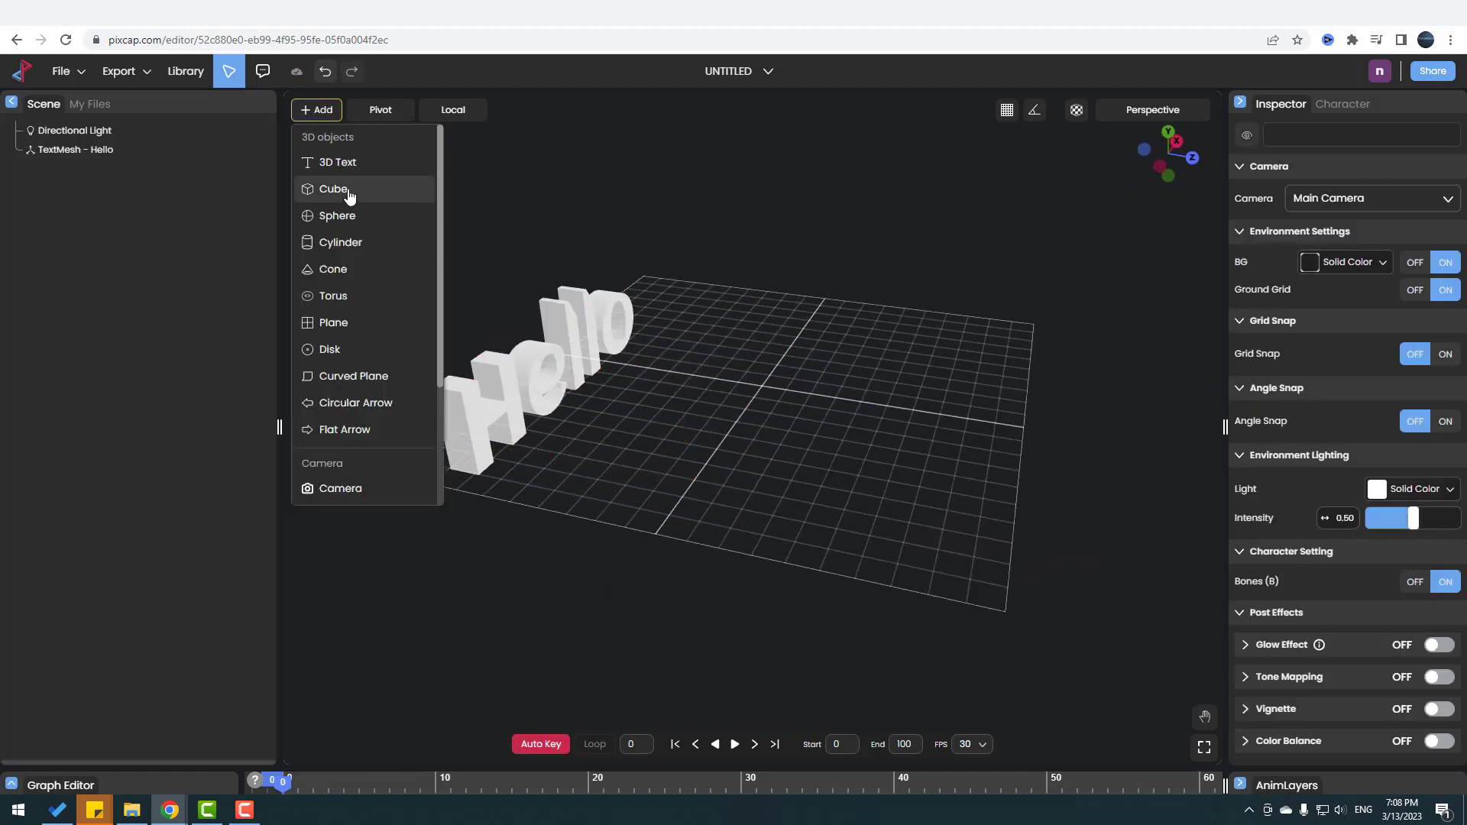
Step: Add a cube placed right of the text and a sphere placed toward the front
click(334, 188)
drag(786, 333, 804, 312)
click(339, 121)
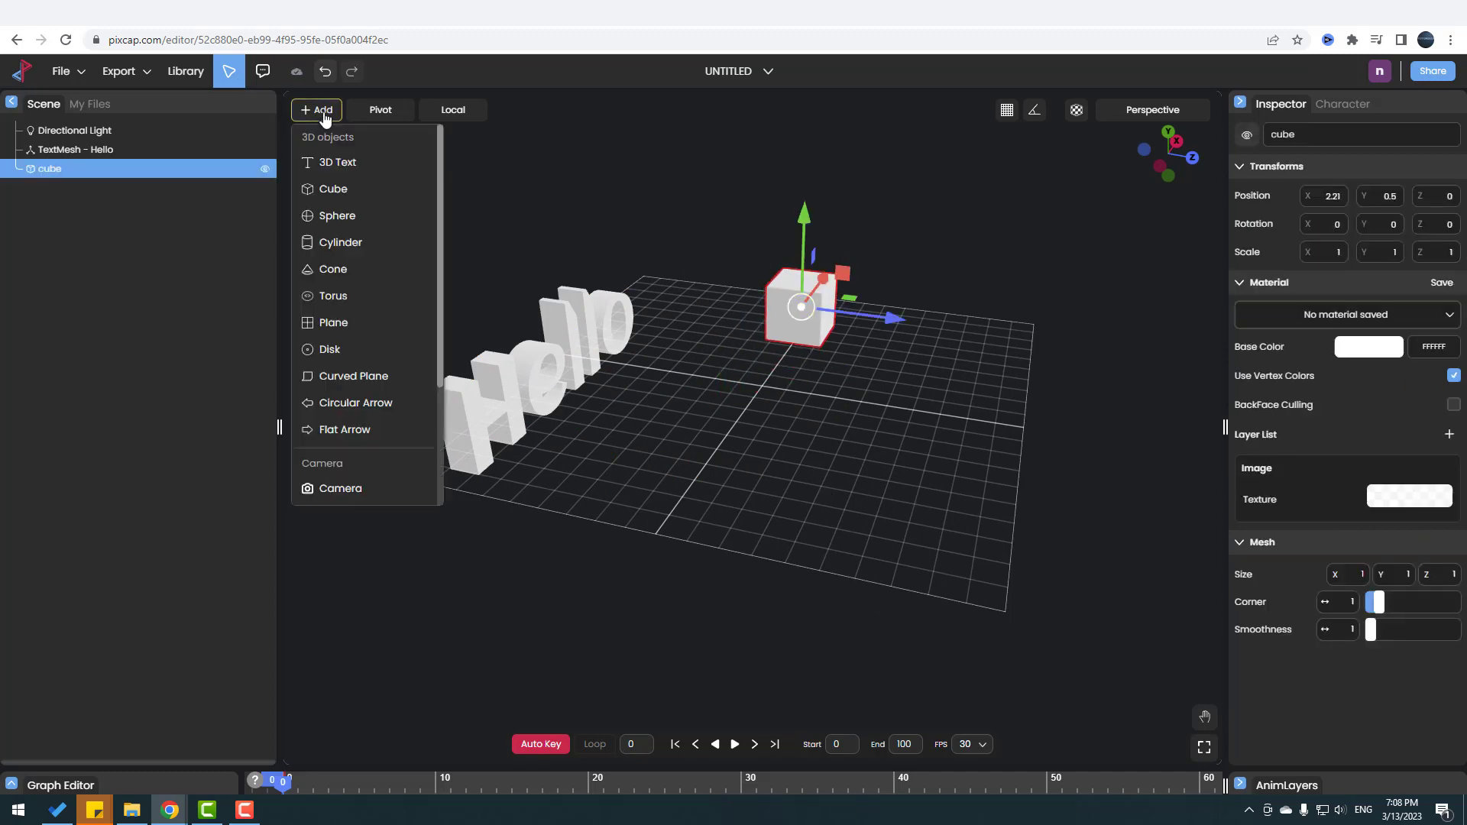
click(335, 214)
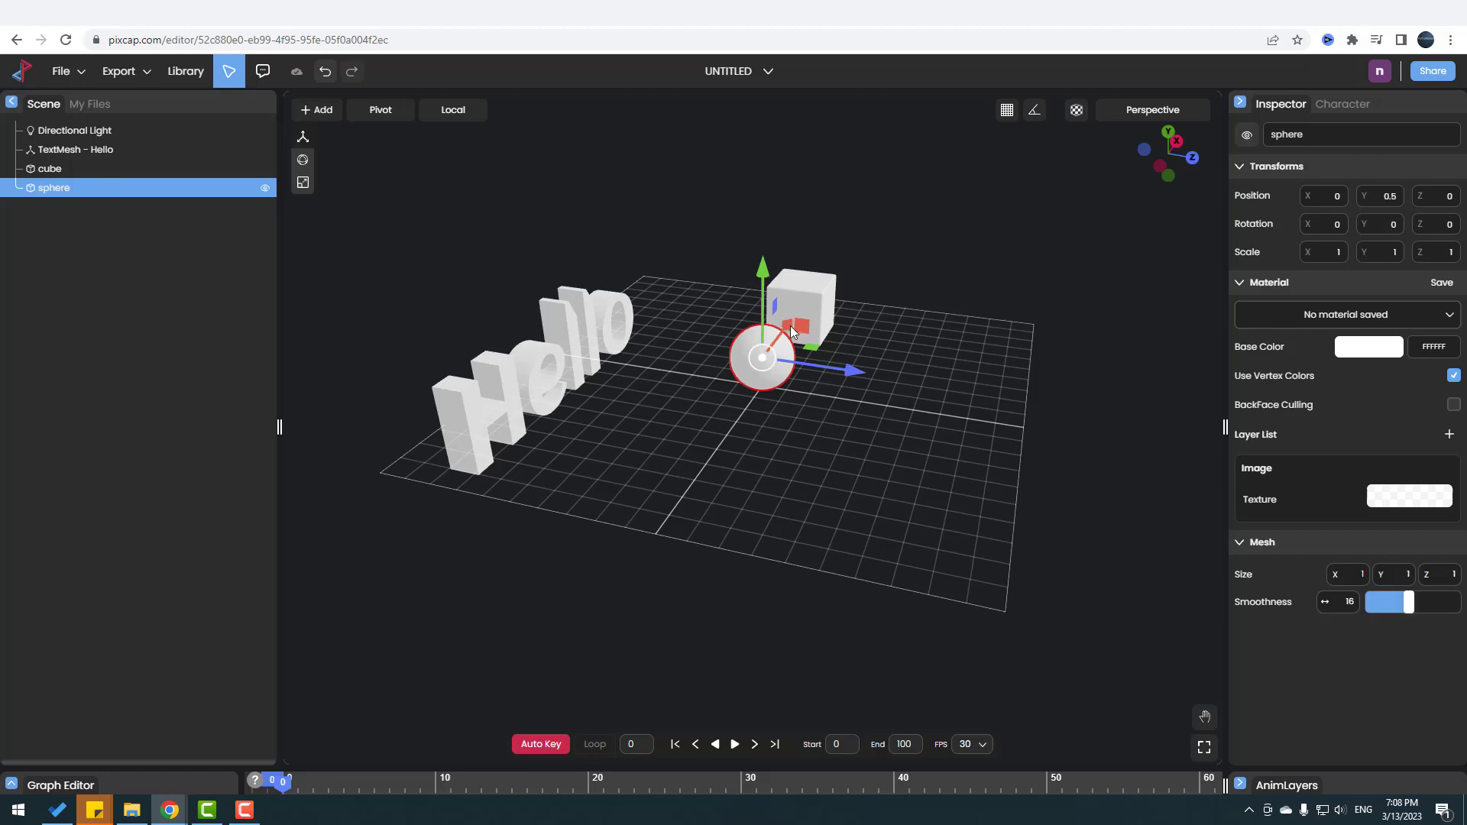
drag(790, 325, 874, 374)
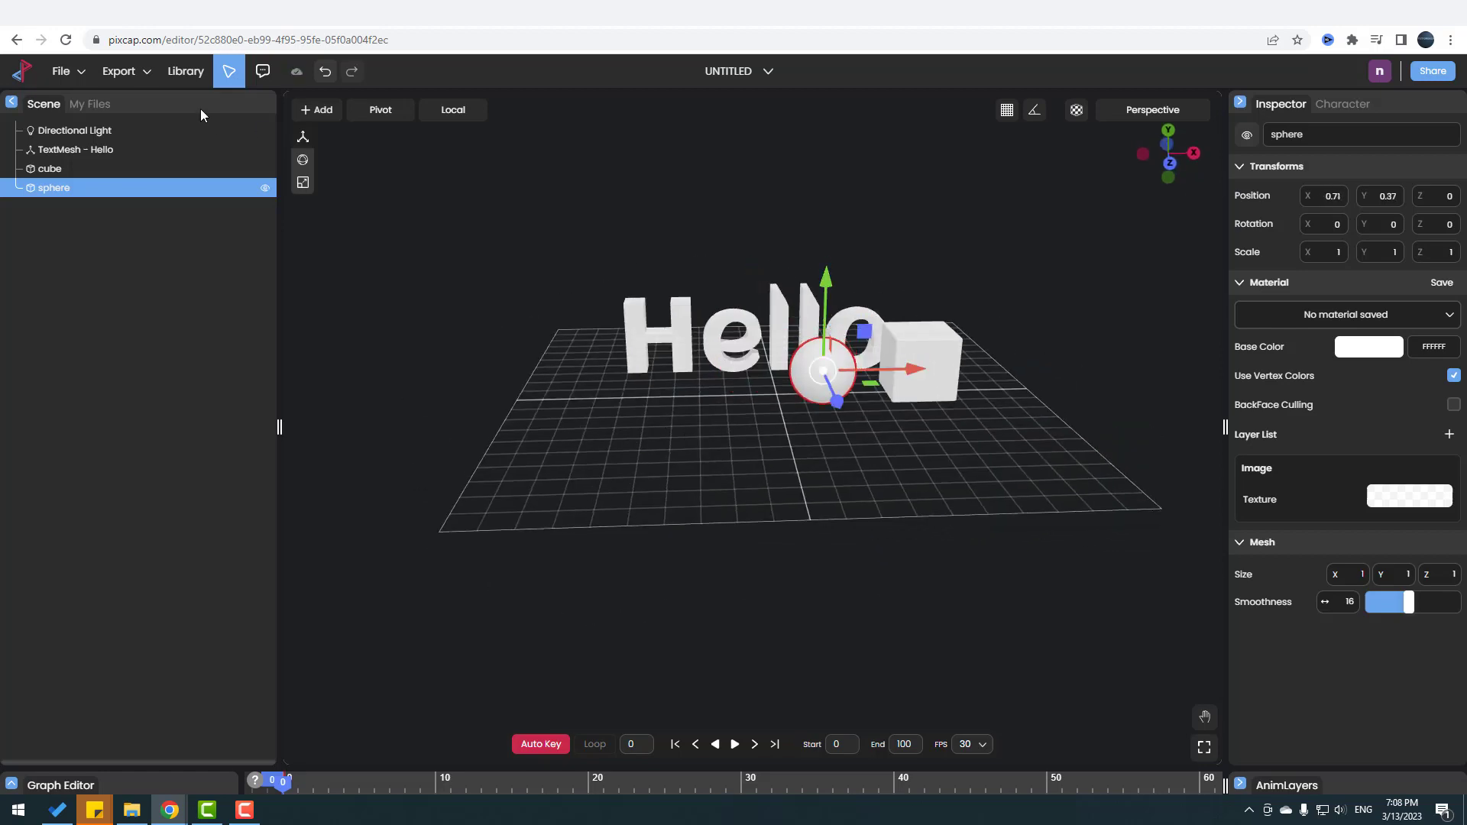
Step: Reopen the Add list and scroll through the available objects
click(317, 110)
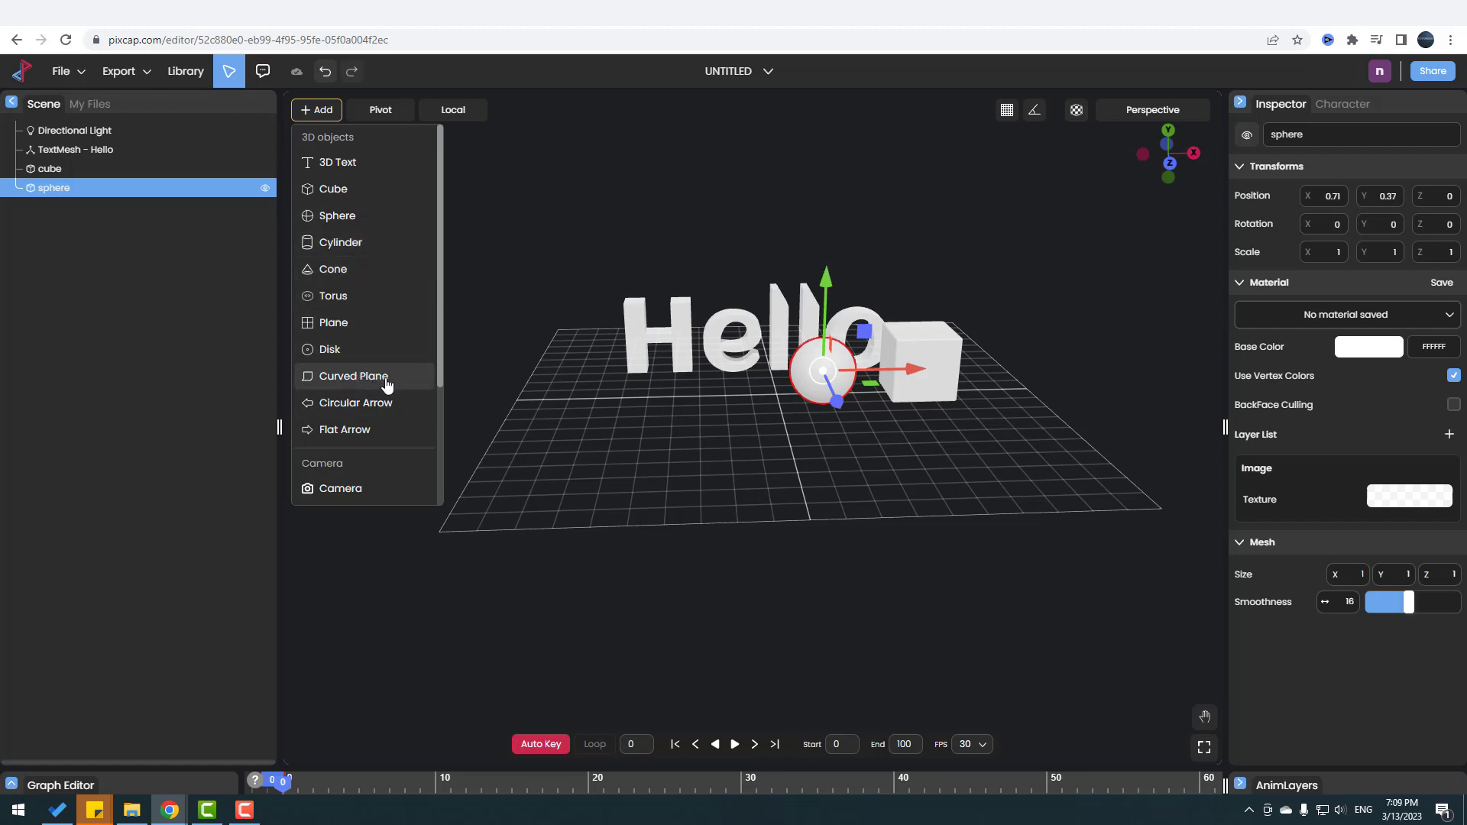
scroll(365, 403, down, 2)
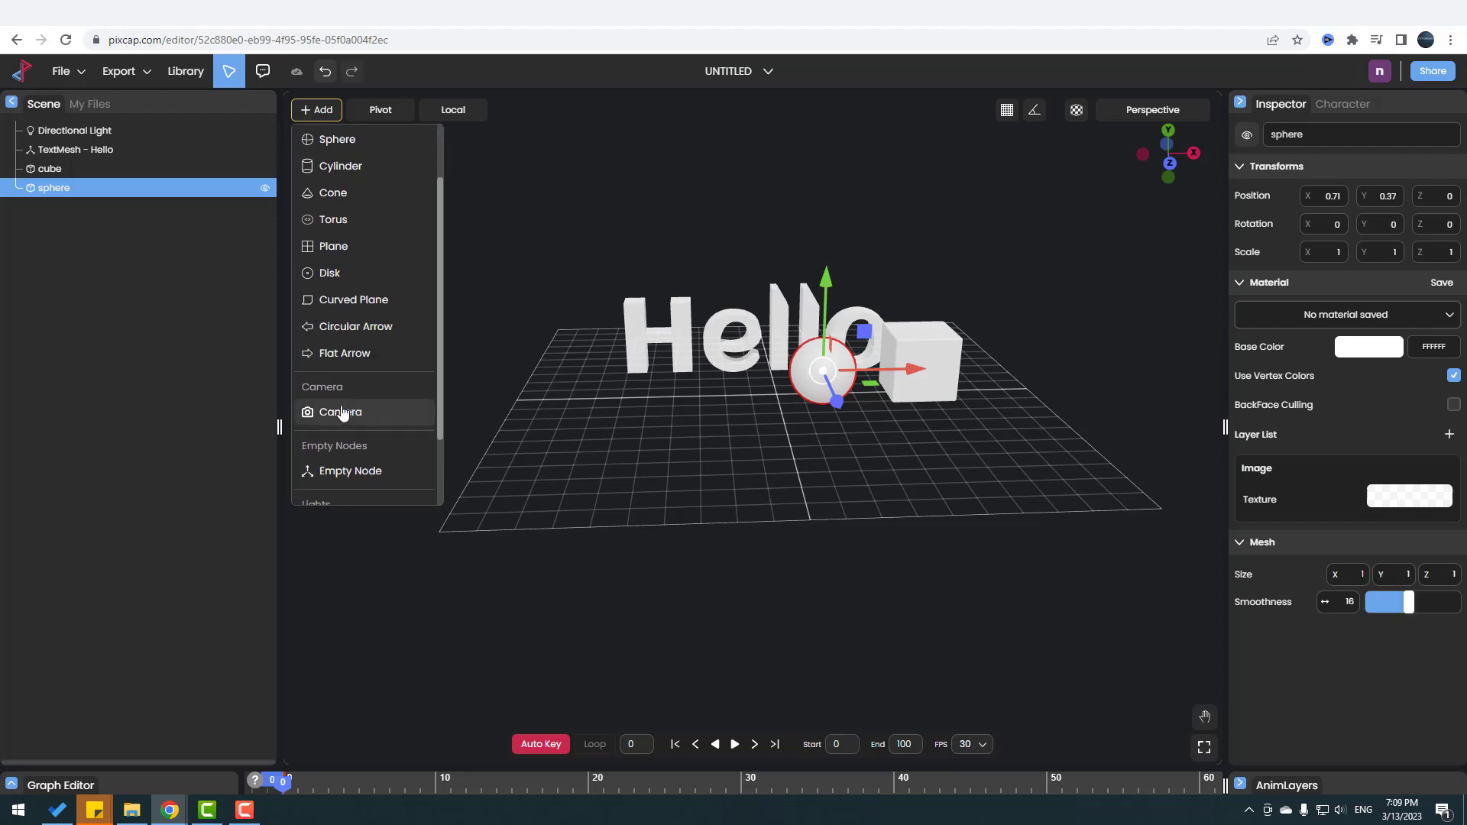
scroll(345, 406, down, 1)
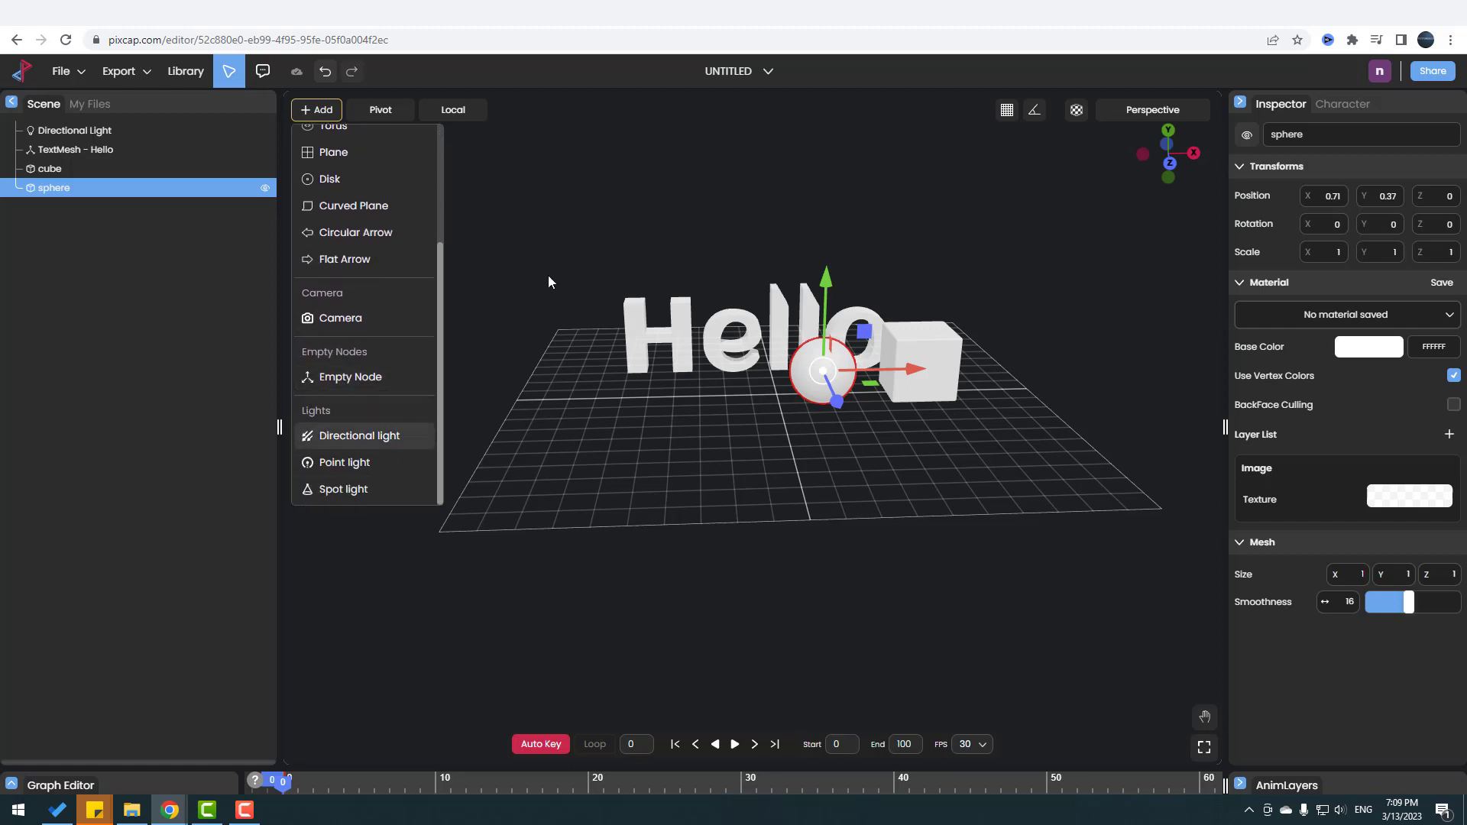
Step: Set the cube's Position X to 0 in the Inspector
click(570, 272)
drag(759, 387, 804, 408)
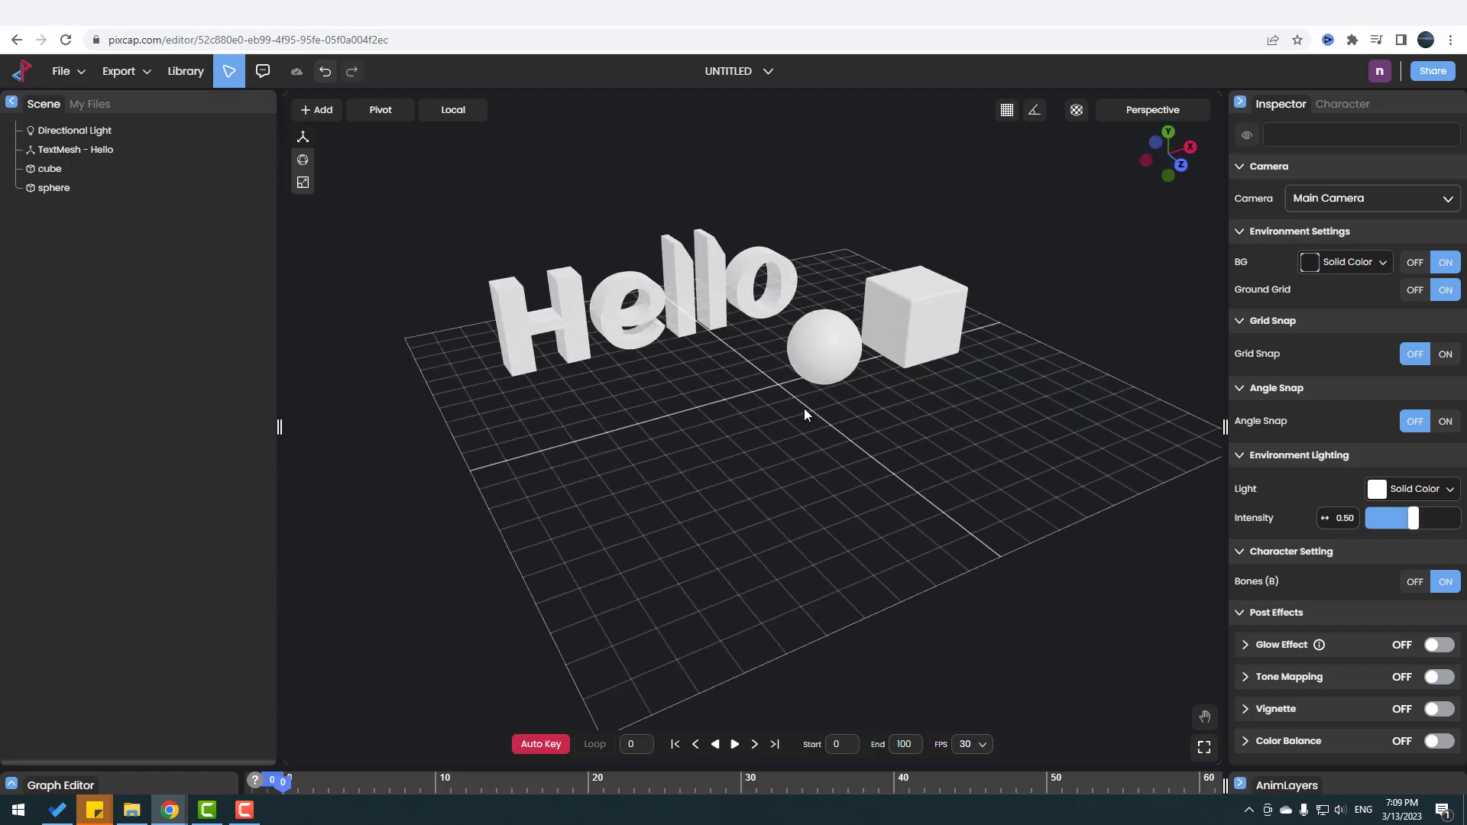
click(912, 348)
scroll(926, 365, up, 3)
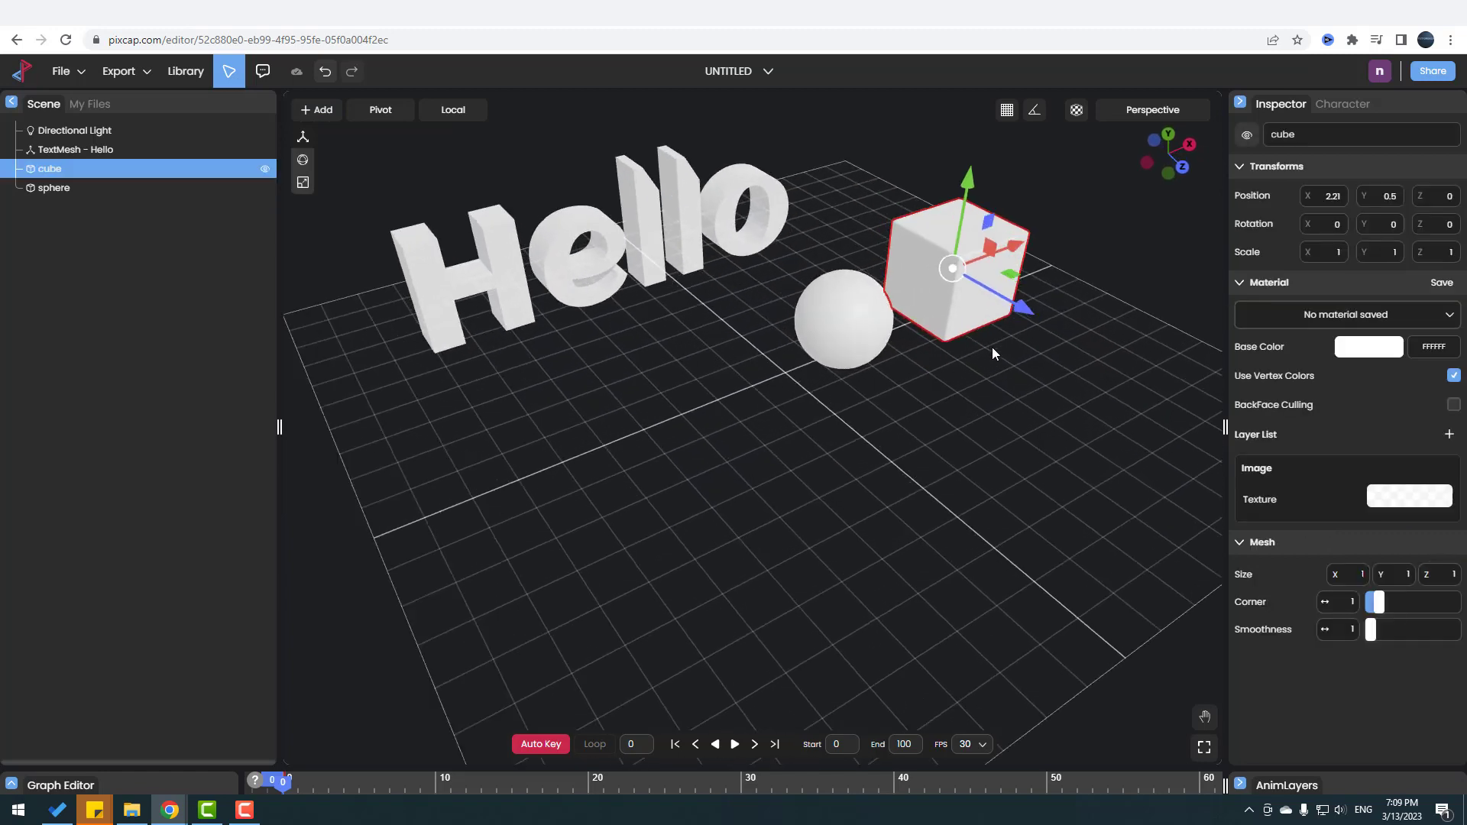
right_drag(991, 353, 827, 422)
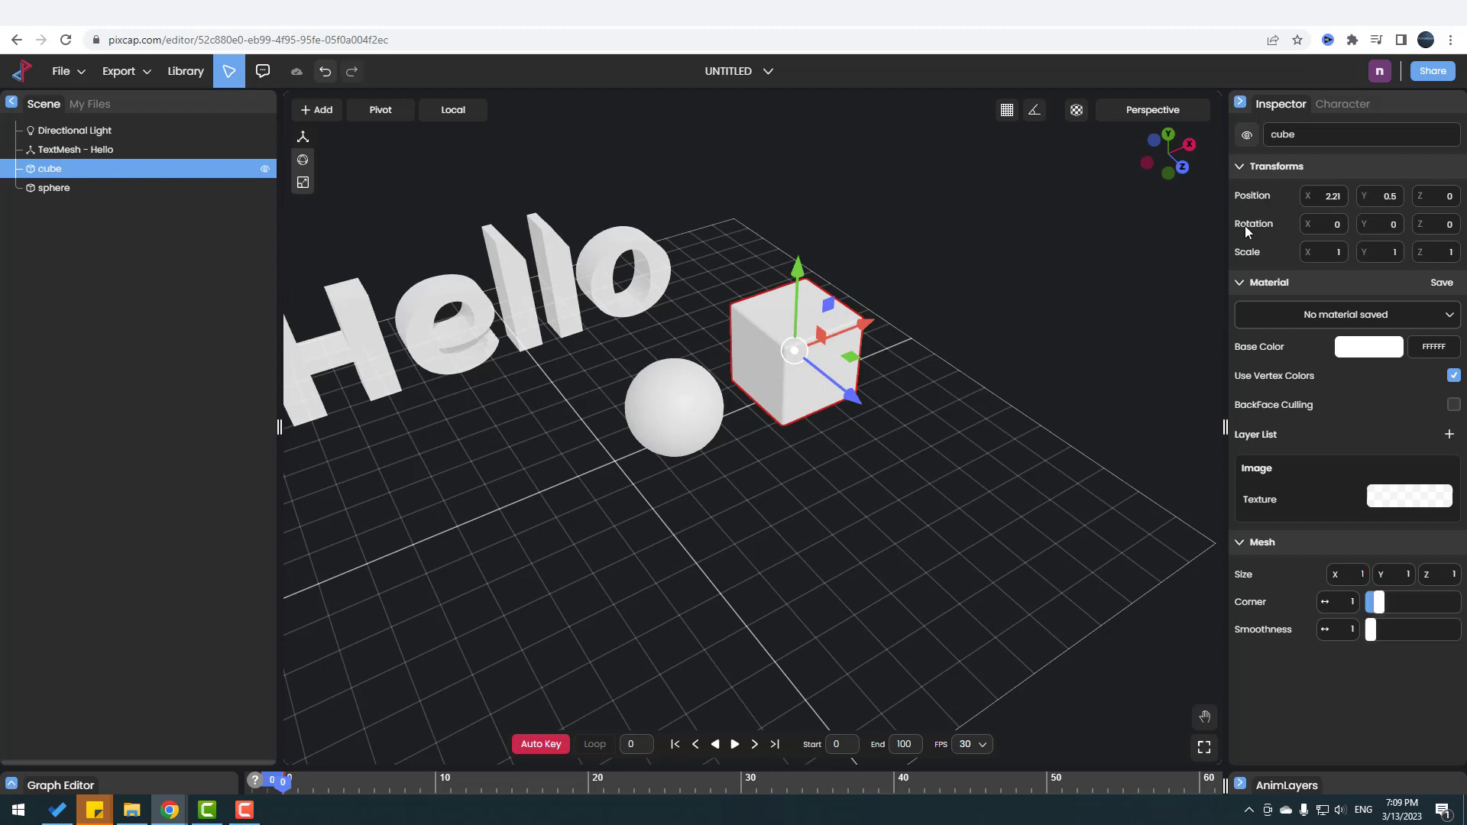
click(1321, 199)
text(4)
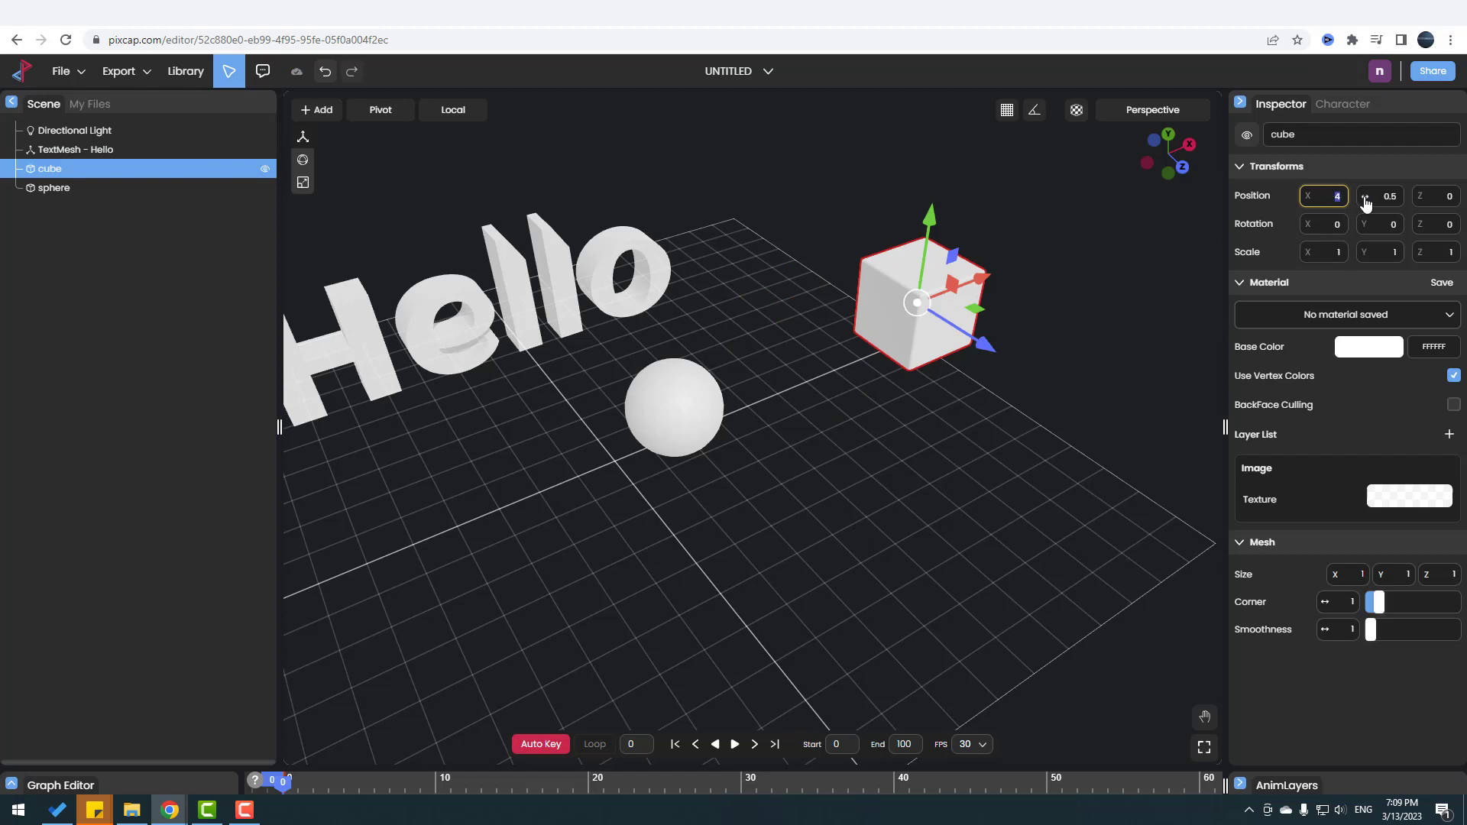
text(-8)
scroll(896, 371, down, 5)
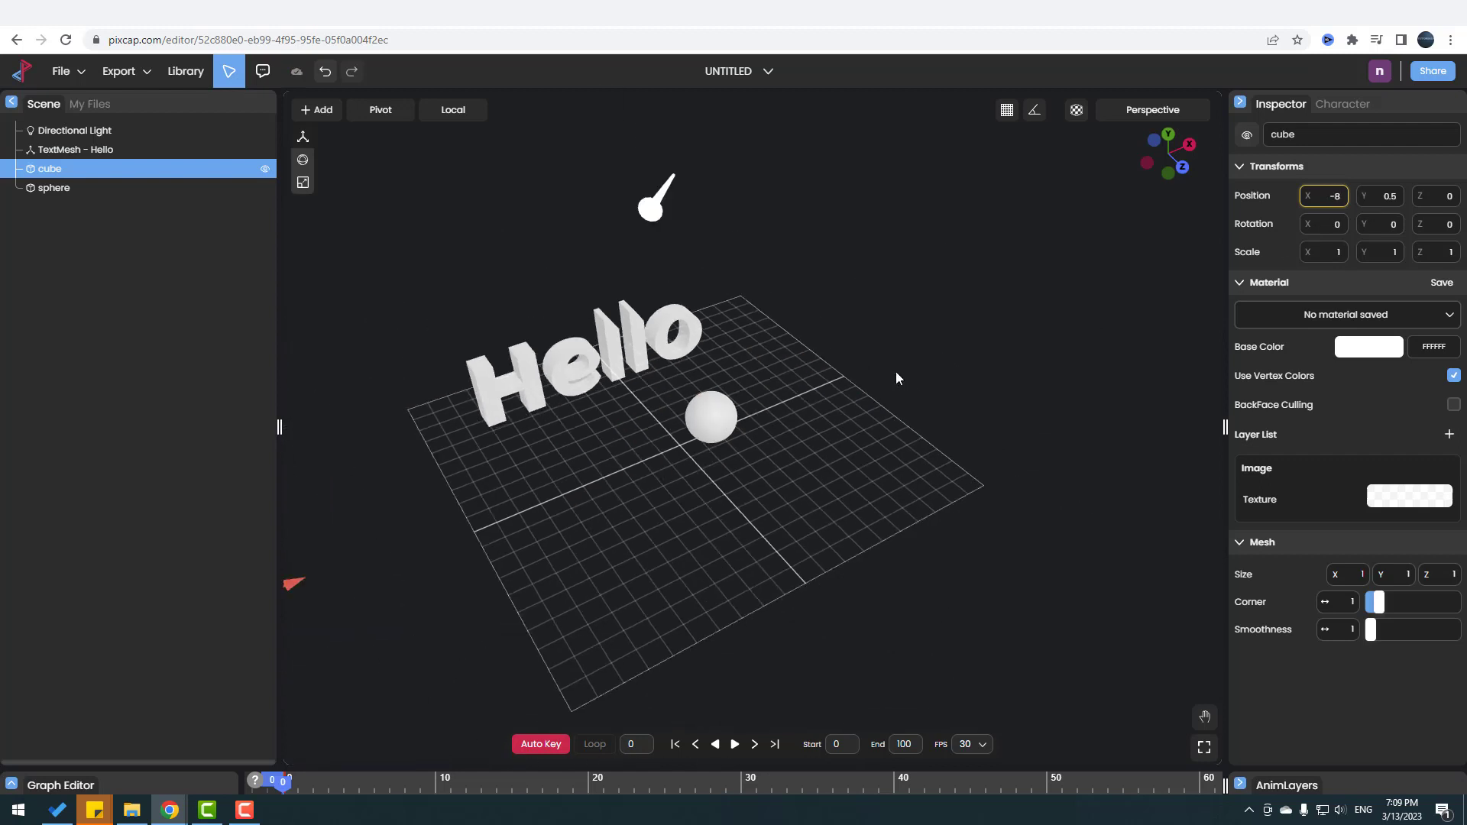
double_click(1333, 197)
text(0)
scroll(699, 401, up, 5)
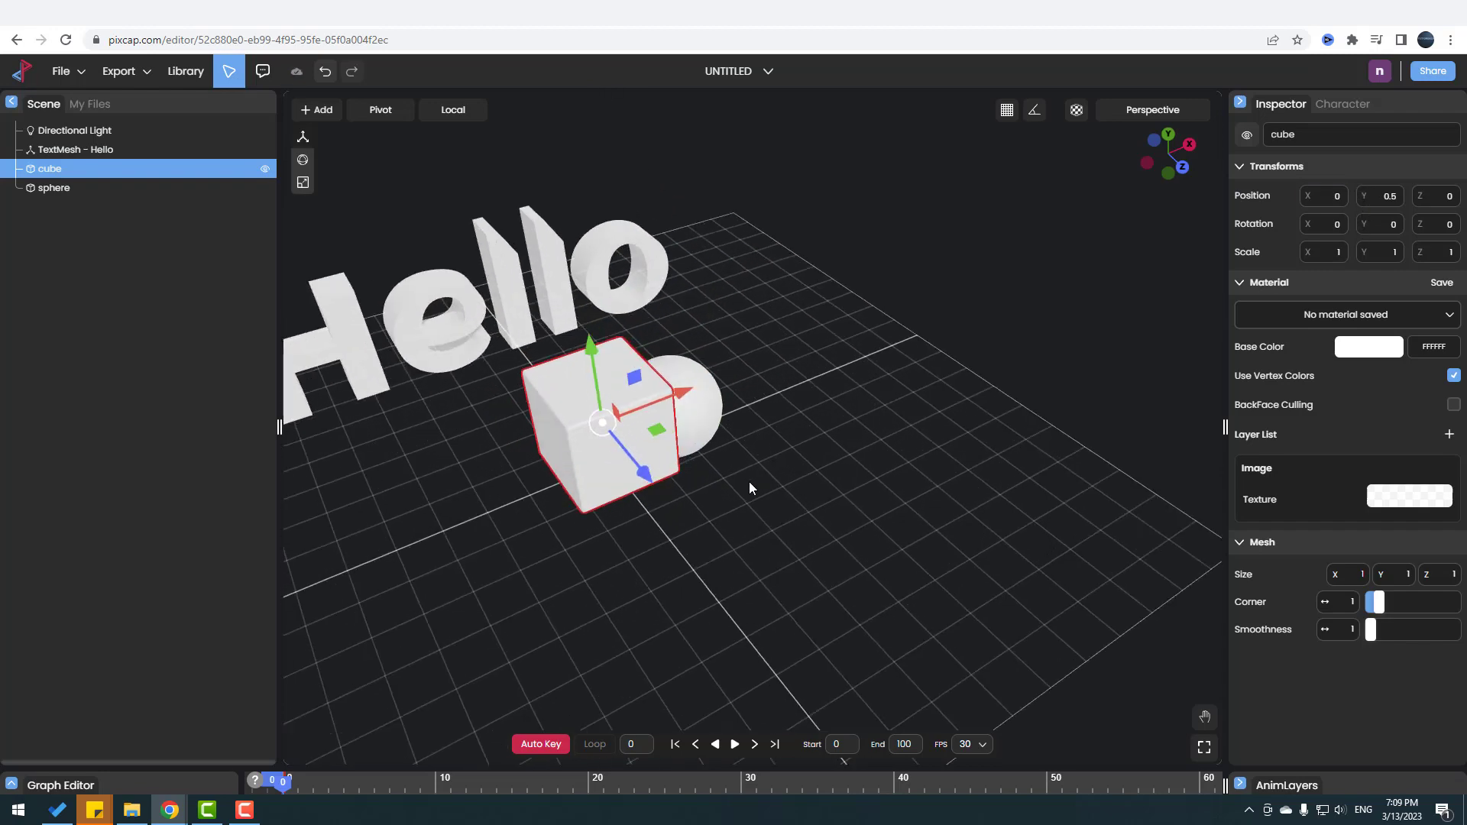
Step: Drag the sphere right along X to 2.08
drag(749, 488, 933, 396)
click(732, 425)
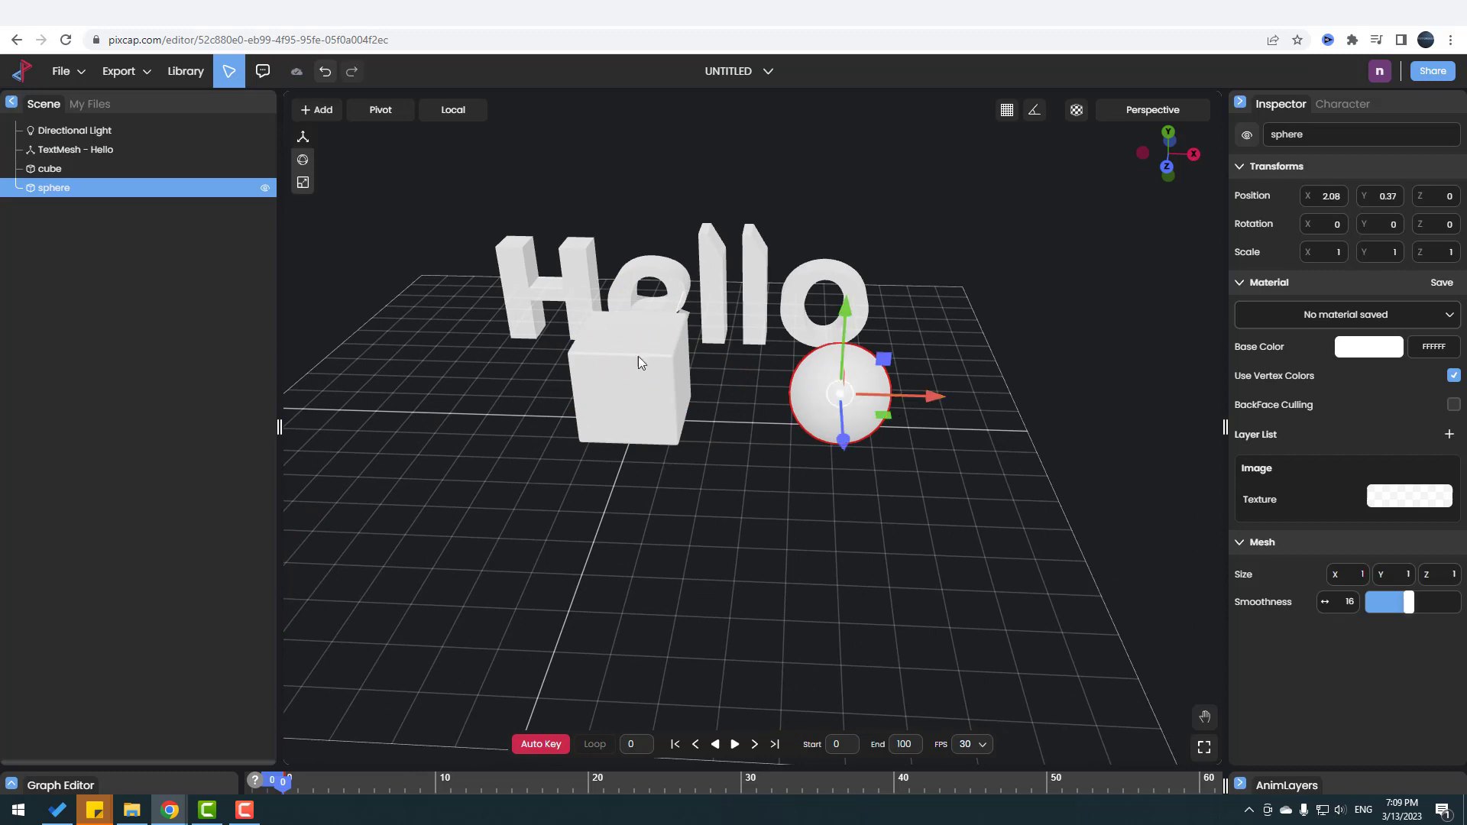
click(625, 361)
drag(573, 465, 628, 432)
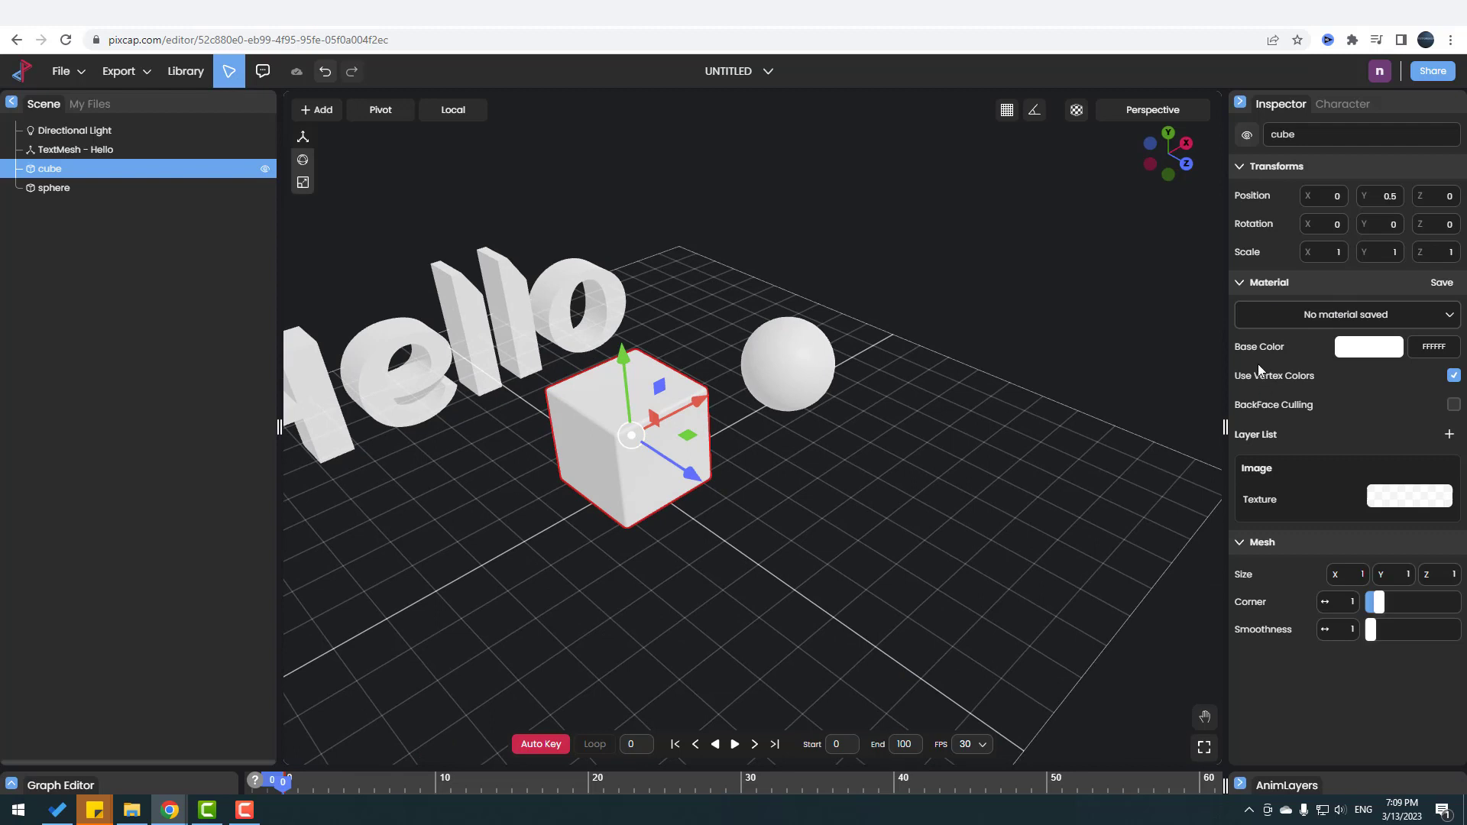
Step: Give the cube the red base colour F32121
click(1369, 356)
drag(1287, 413, 1310, 350)
click(1374, 395)
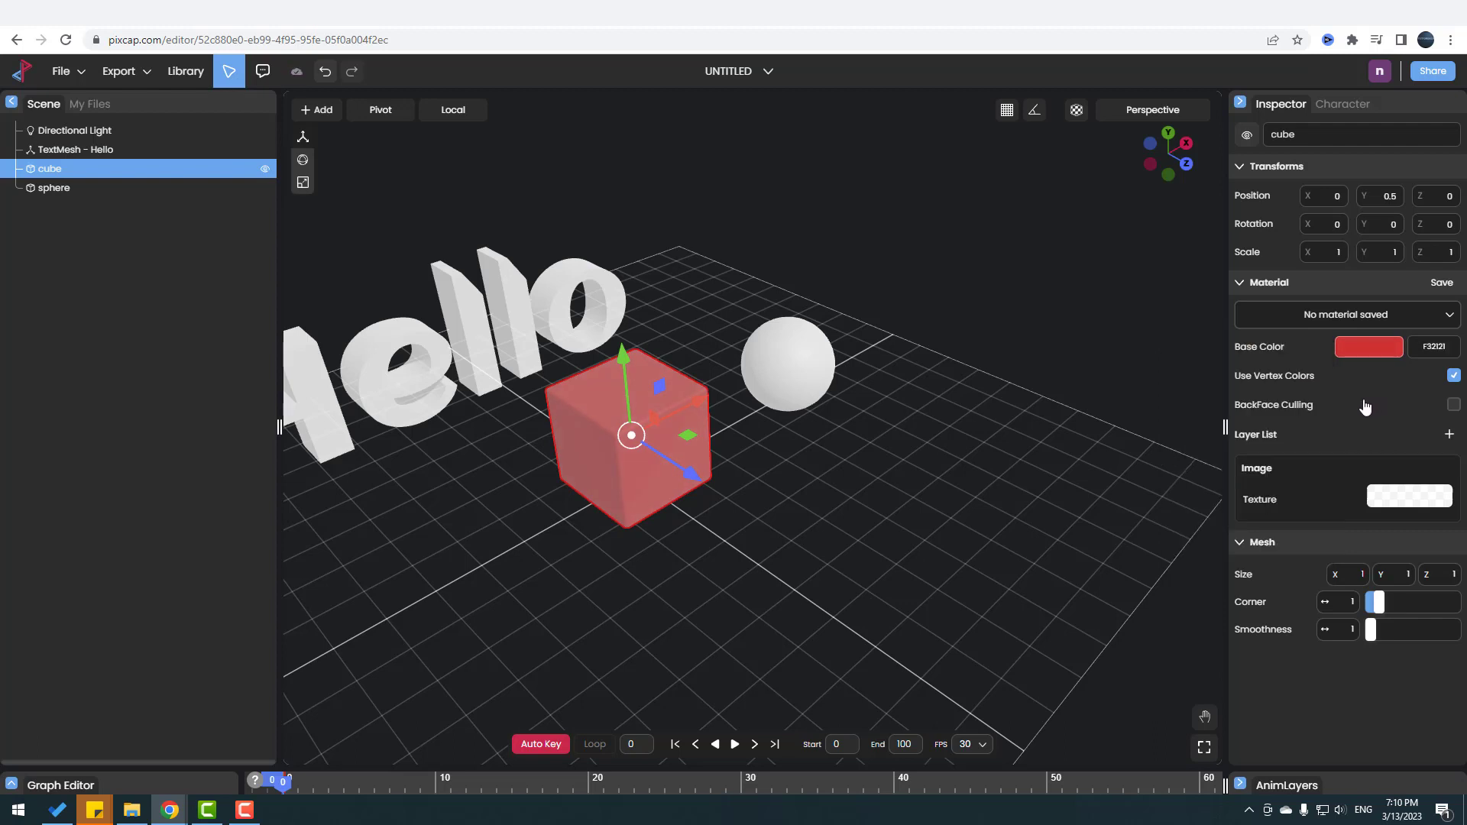
Step: Texture the cube with Terracotta_Tiles_02, setting Offset U 0.31 and Scale U 0.40
click(1406, 504)
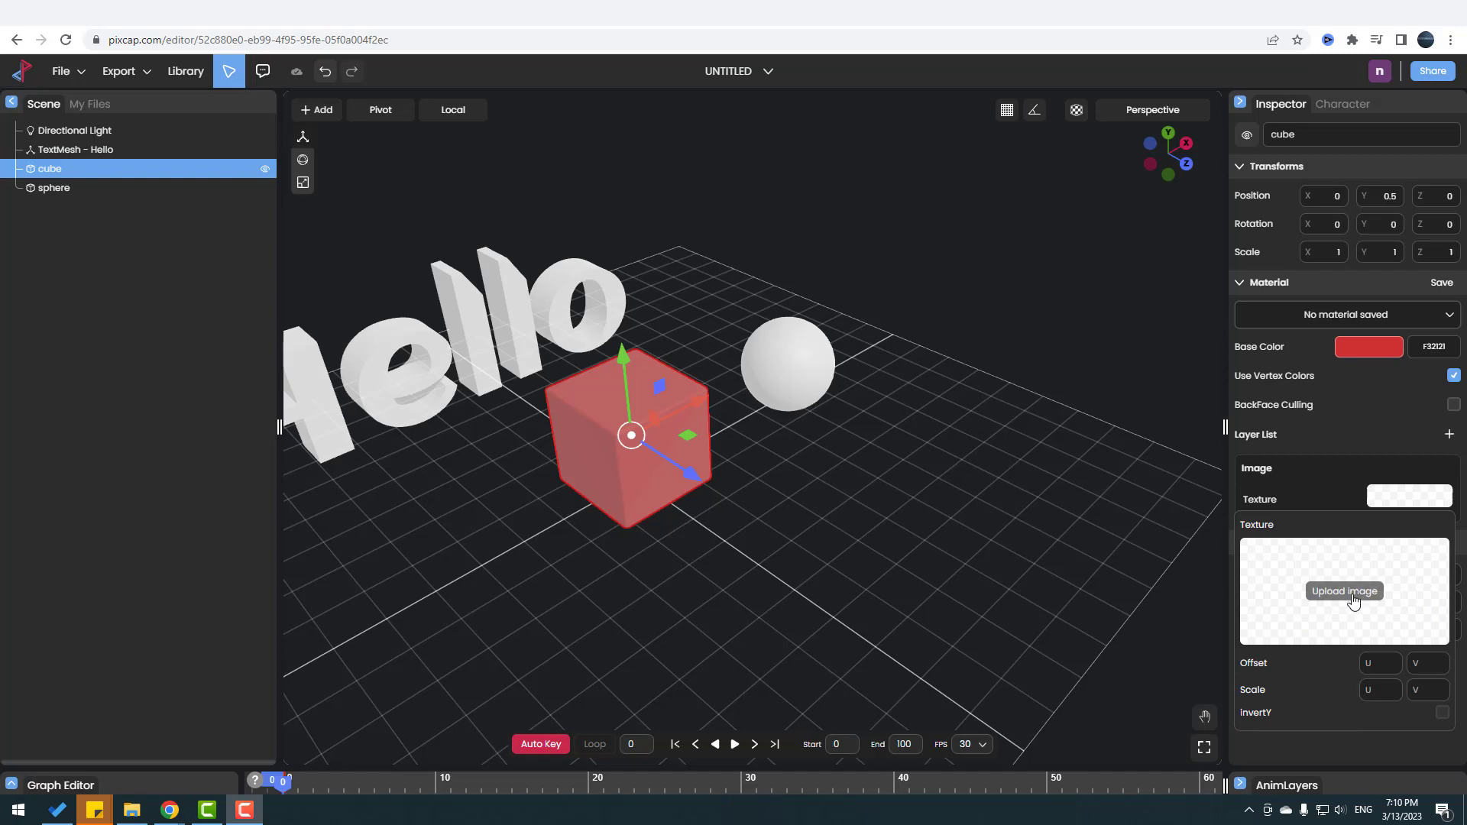
click(1345, 596)
click(260, 139)
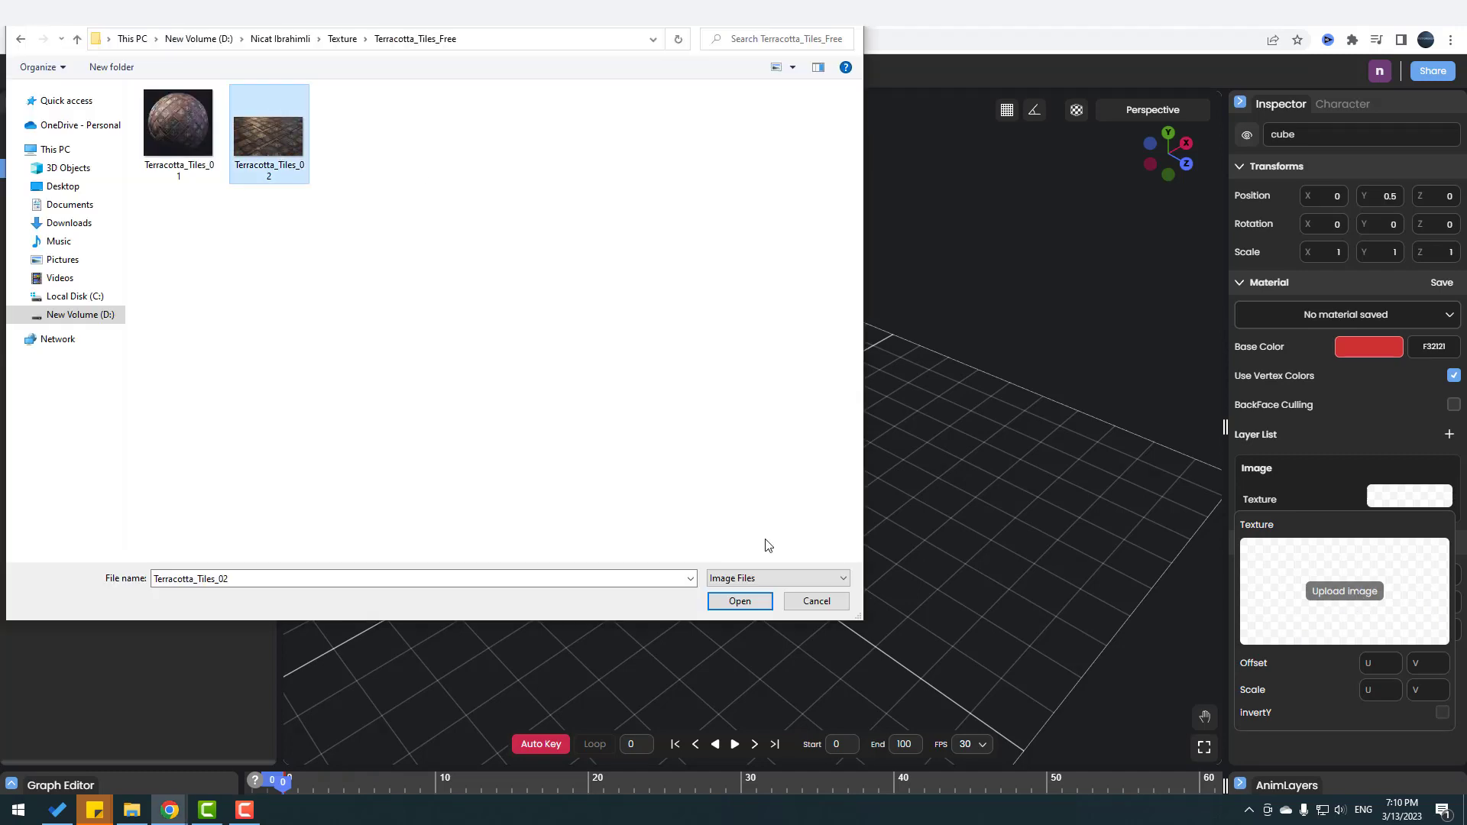
click(740, 601)
scroll(567, 484, up, 5)
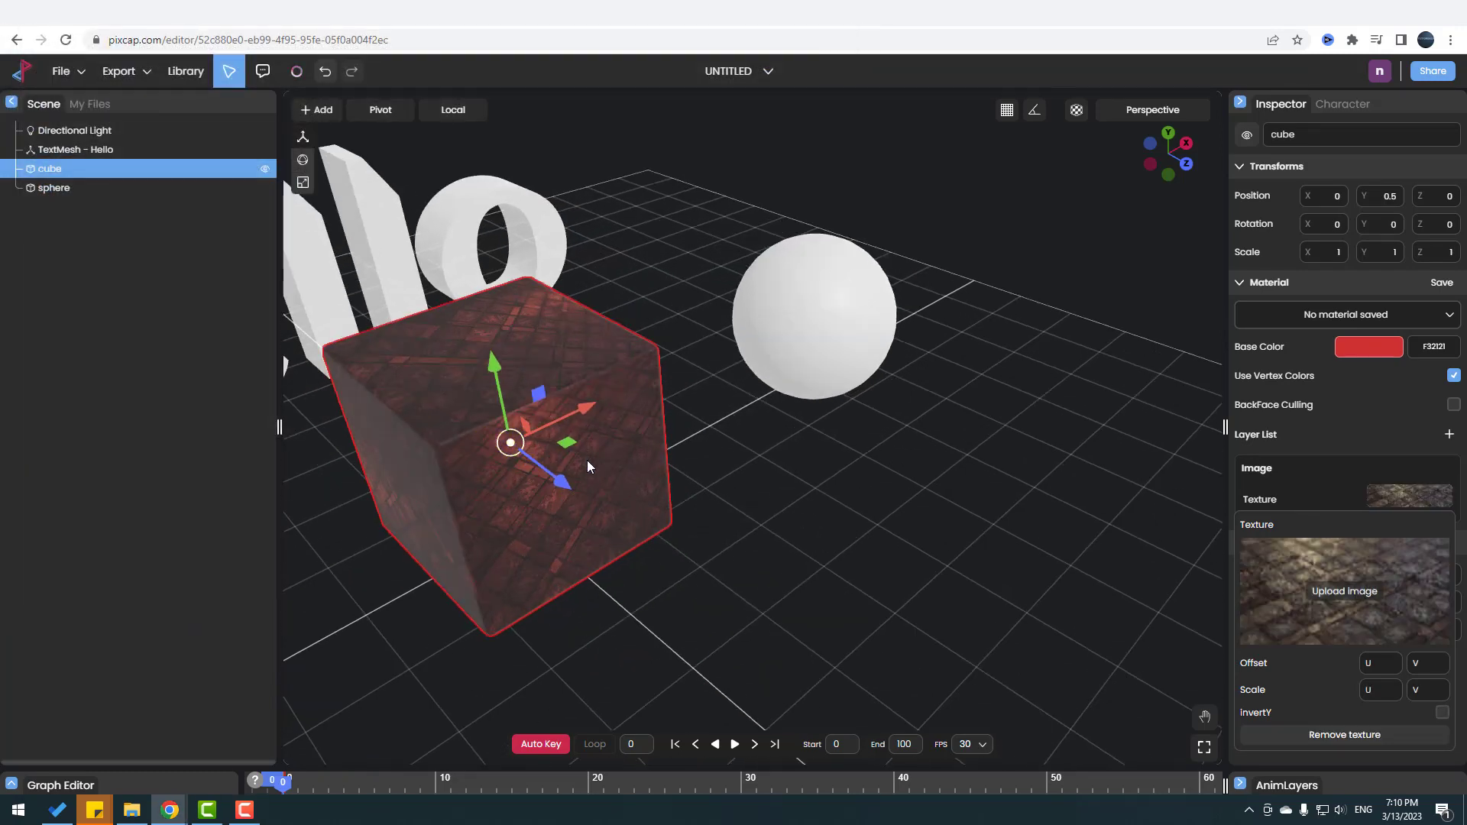
scroll(622, 470, down, 5)
drag(479, 514, 731, 474)
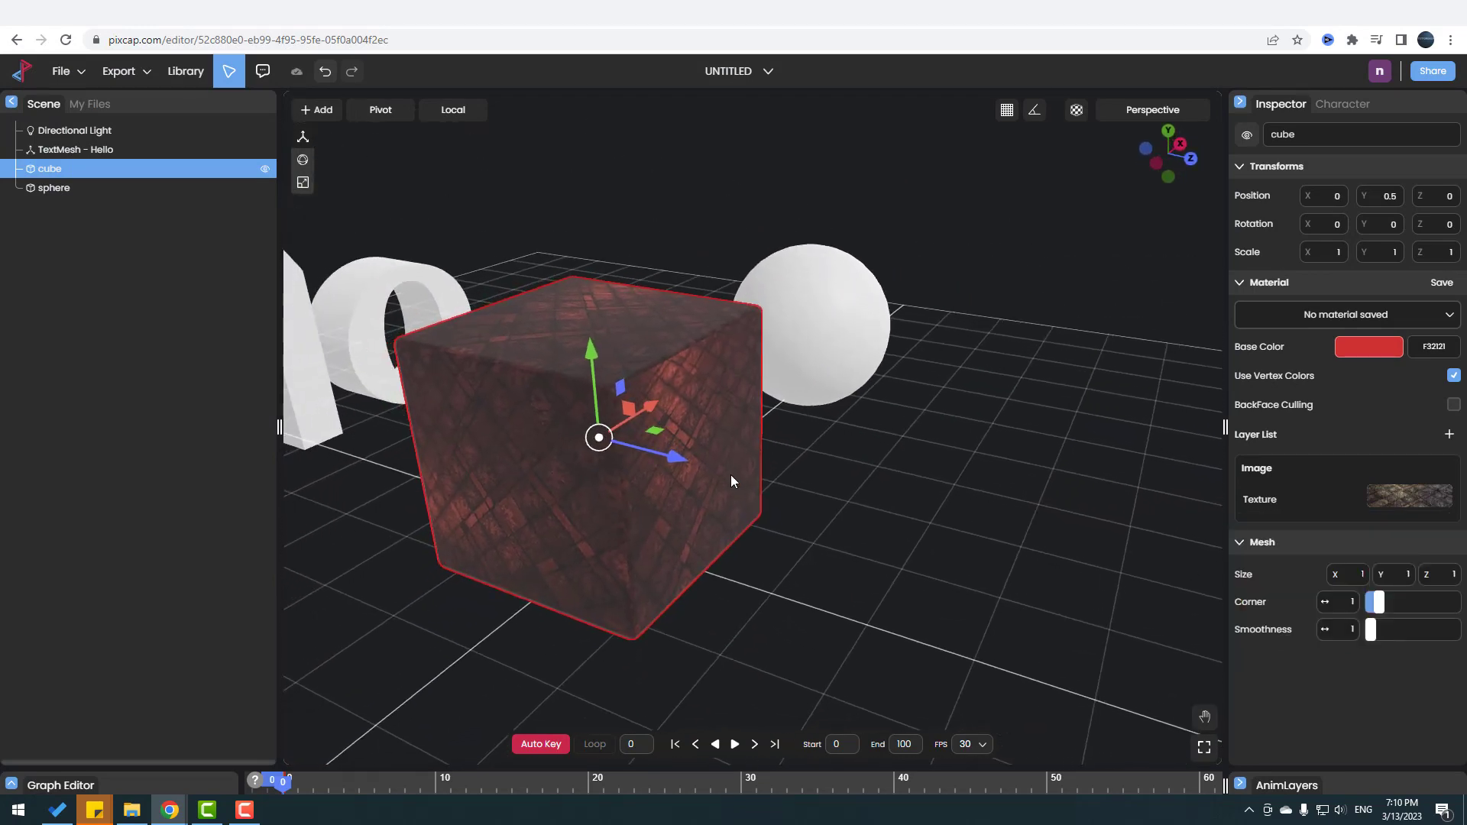
click(1398, 498)
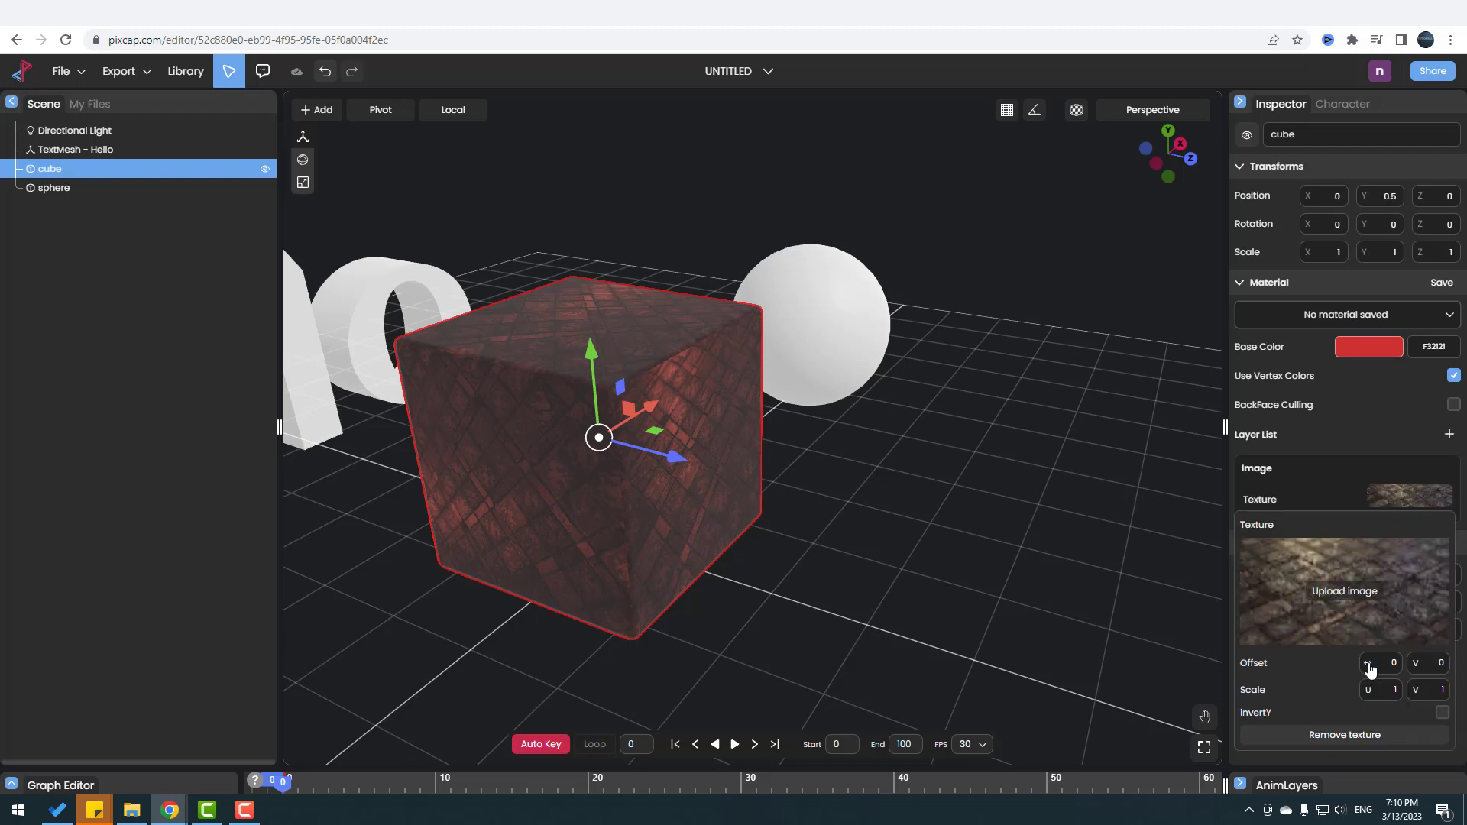
mouse_move(1369, 669)
mouse_down()
mouse_move(1387, 671)
mouse_move(1368, 694)
mouse_up()
scroll(745, 566, down, 3)
Step: Resize the cube to 2.40 × 2.20 × 1.60 with corner 2.97 and smoothness 11
drag(804, 590, 658, 429)
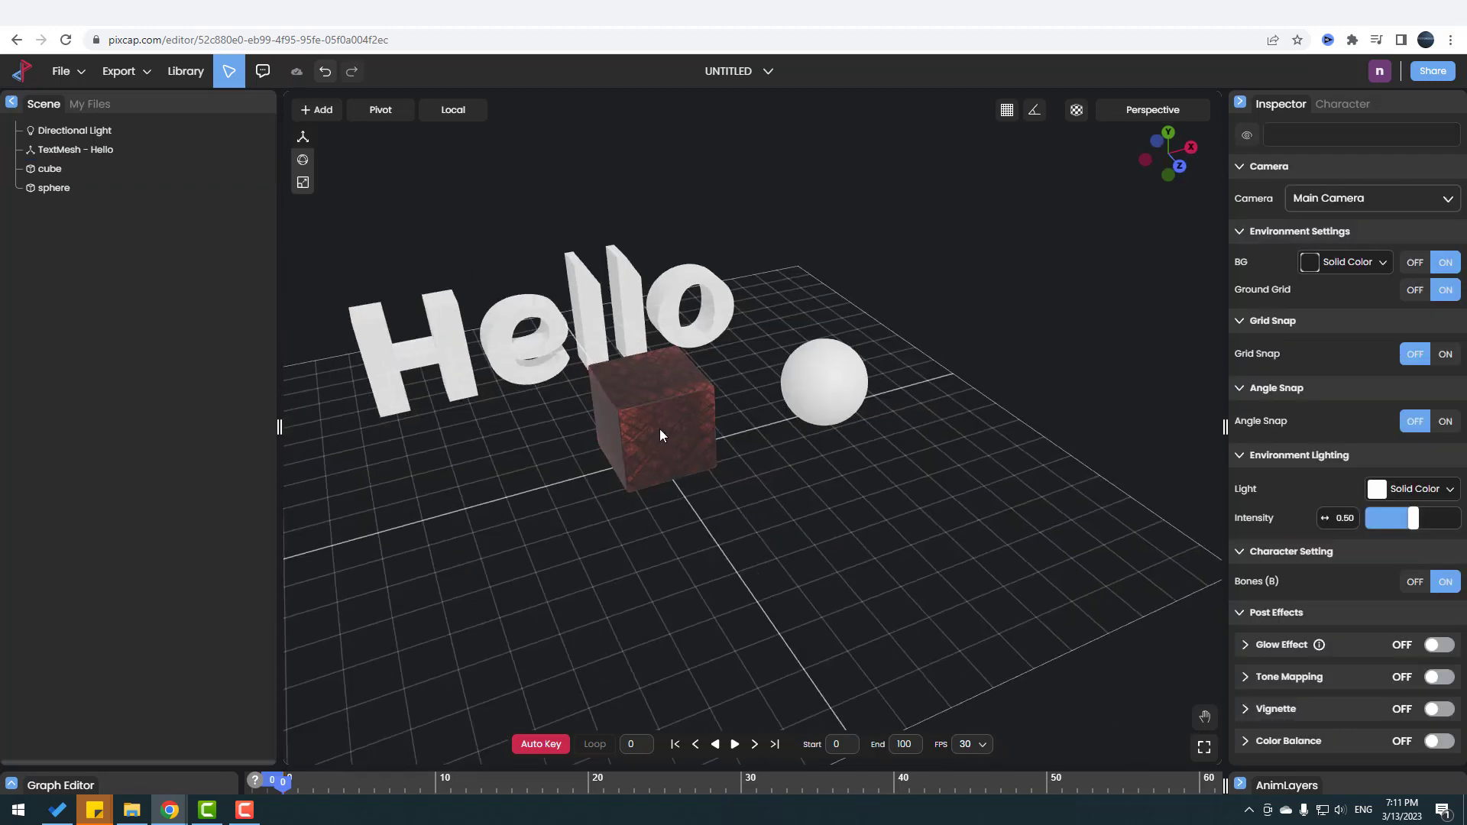
click(659, 429)
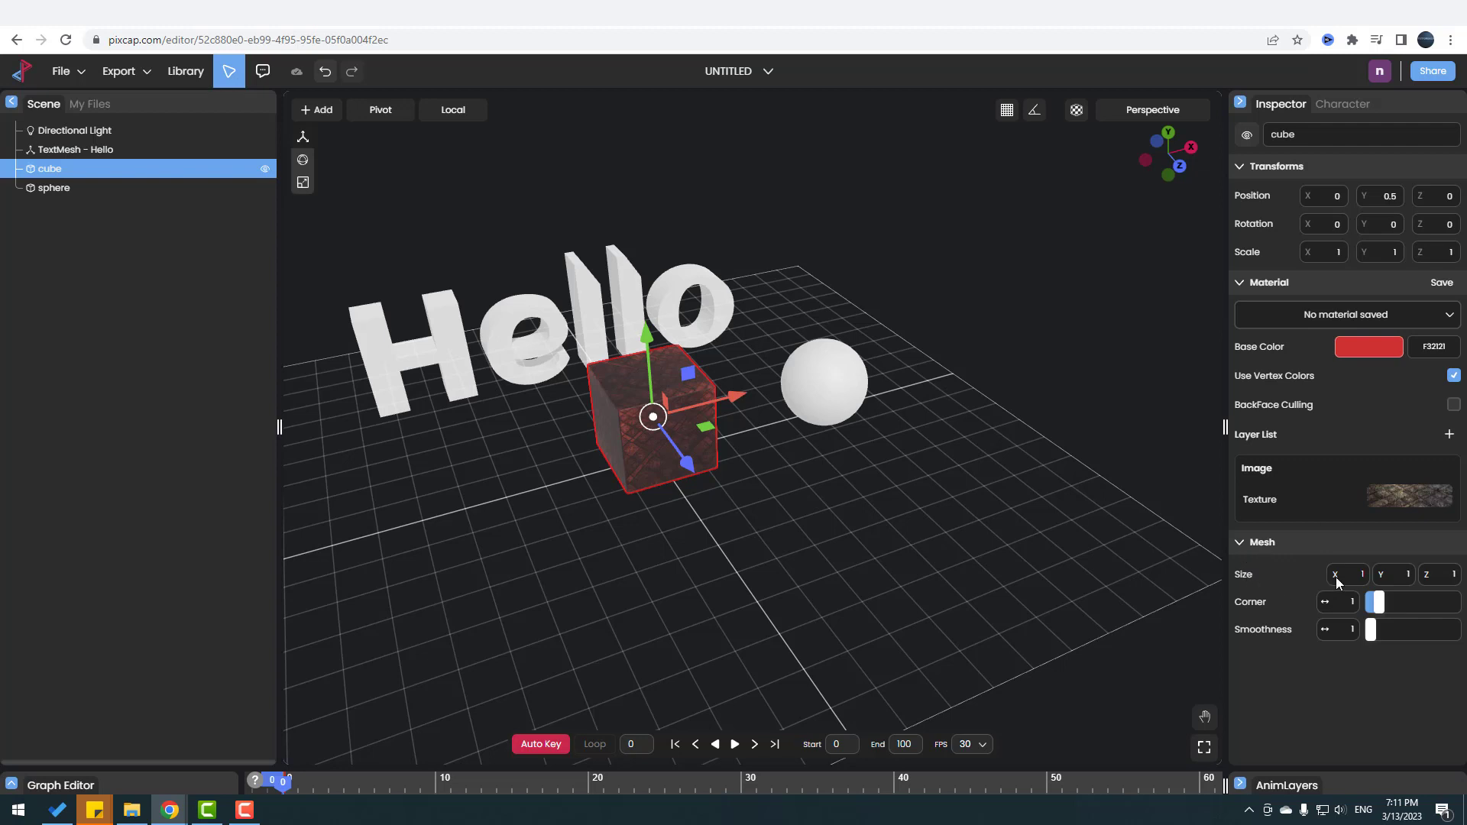
drag(1338, 582, 1395, 602)
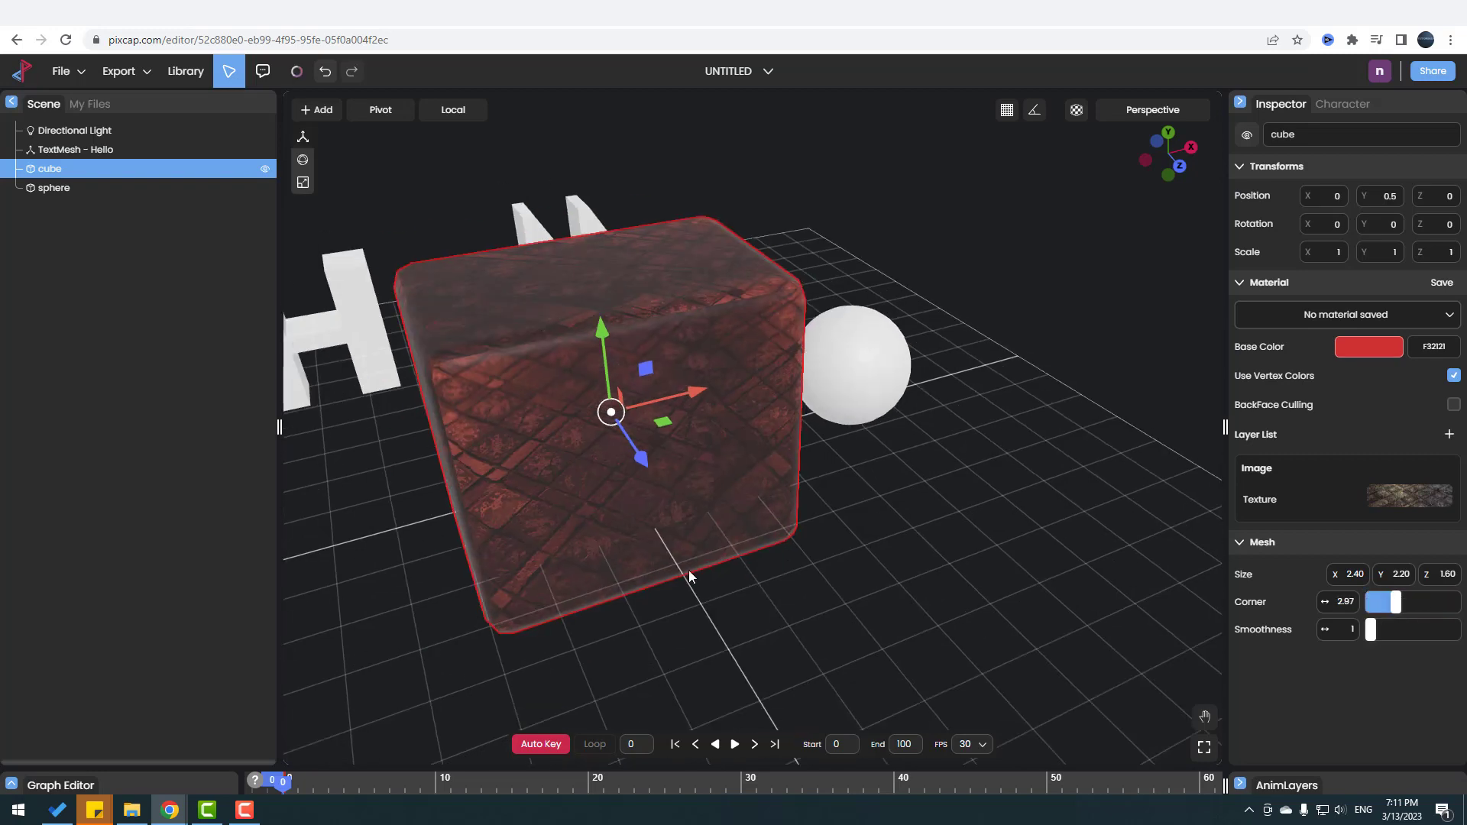
scroll(540, 456, up, 4)
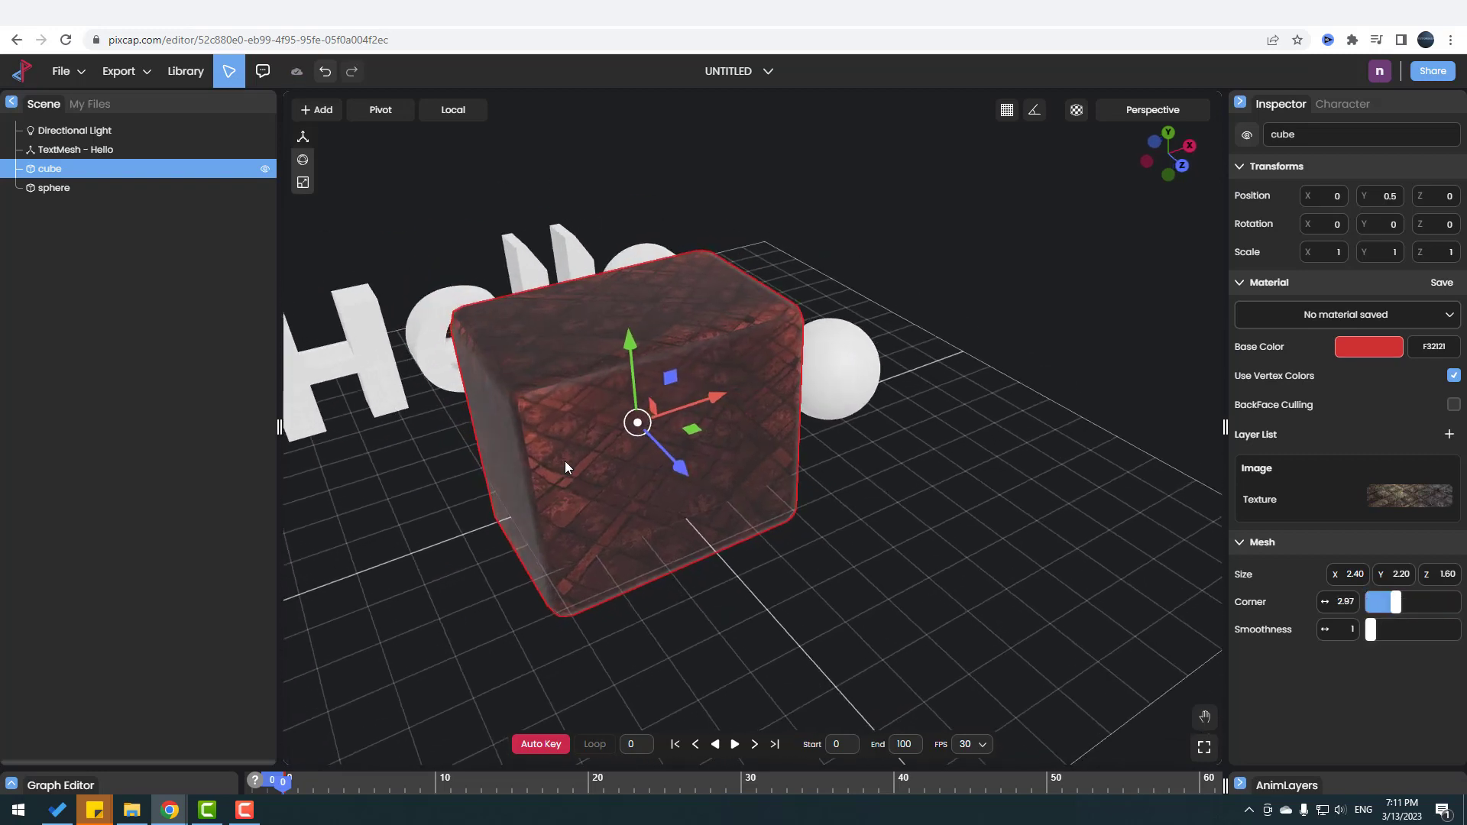
drag(1369, 633, 1426, 632)
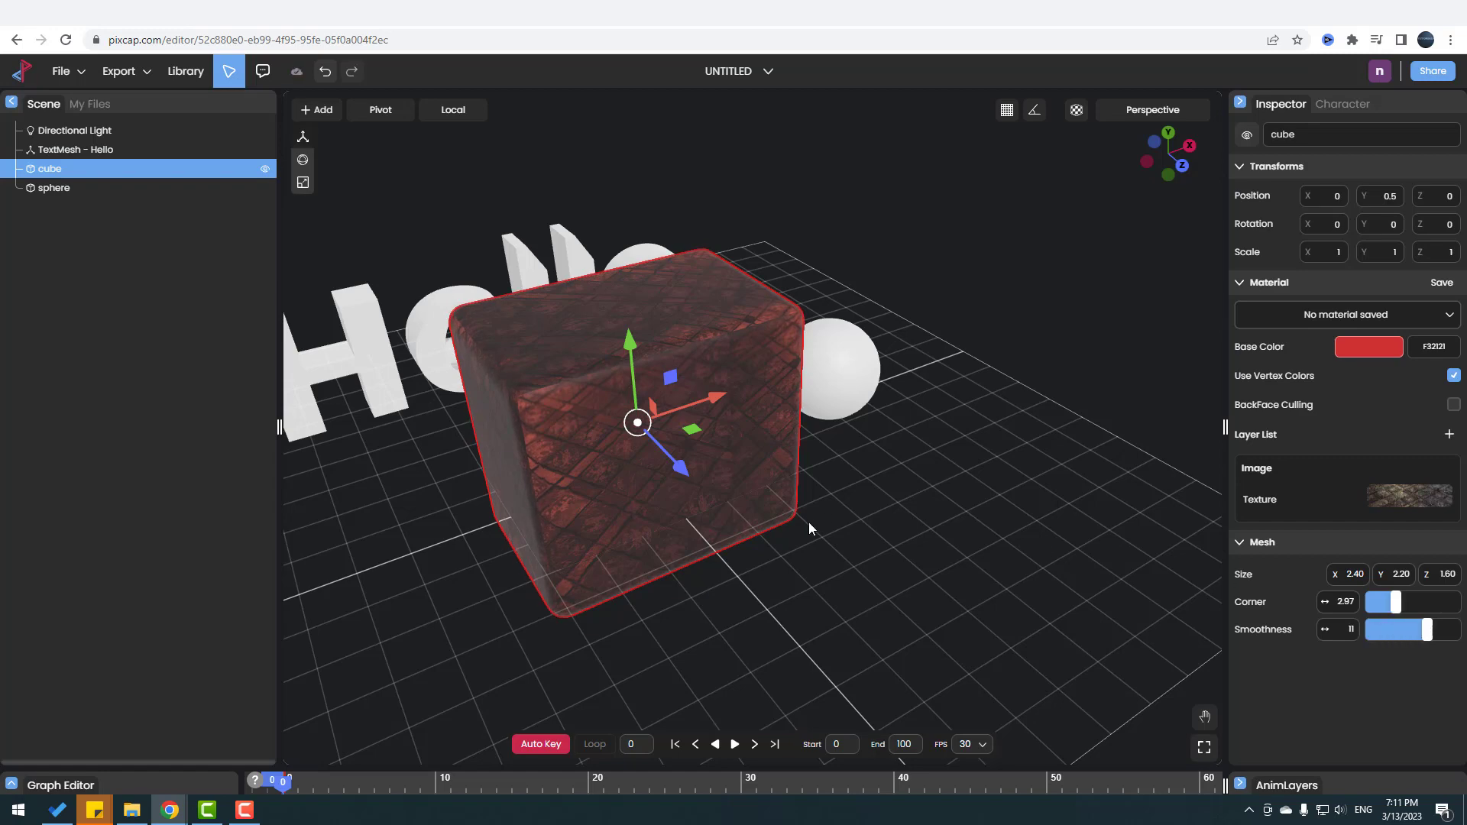
scroll(808, 521, down, 3)
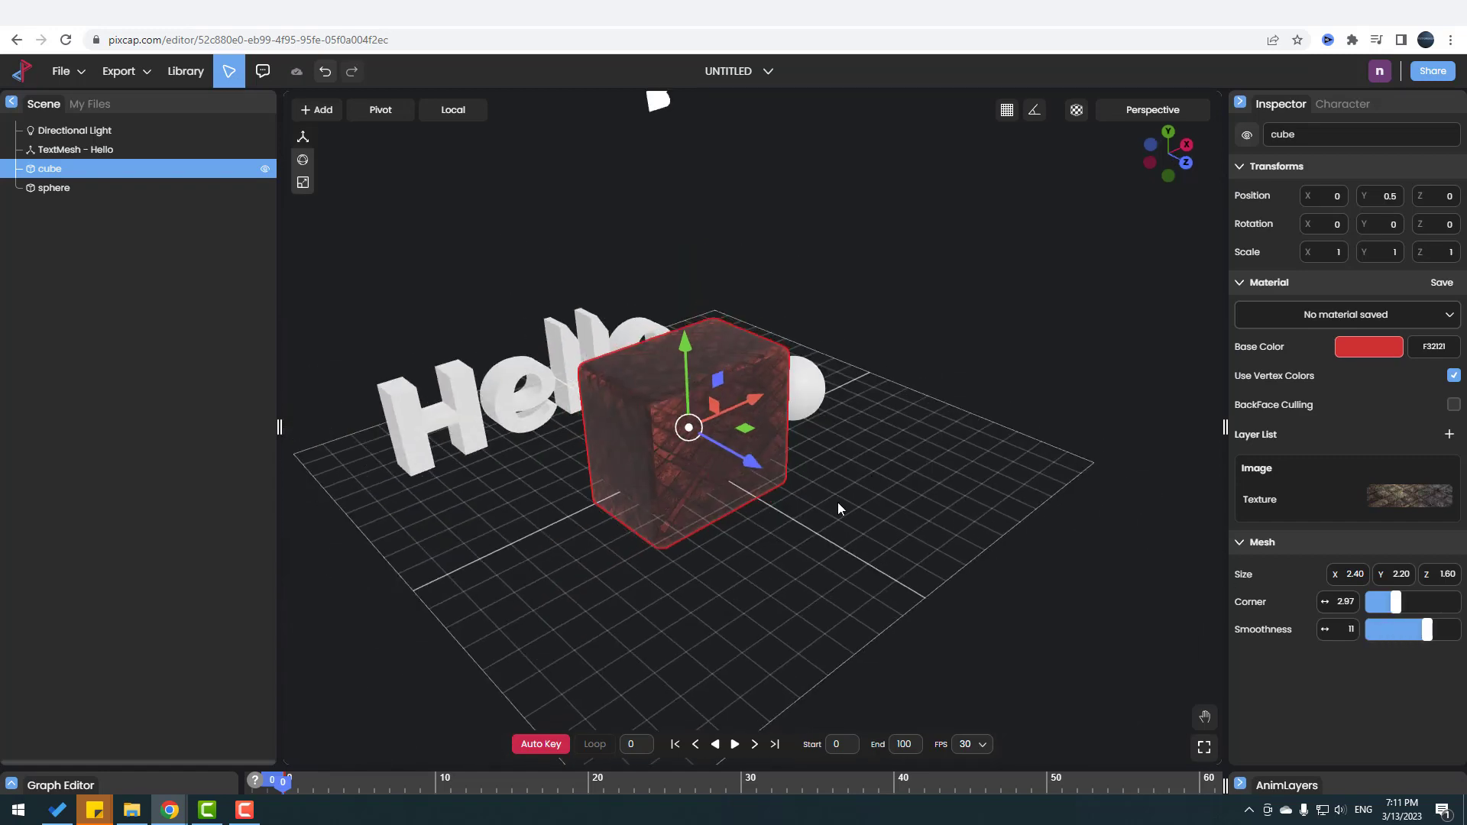
Step: Select the Hello text and highlight its Text field for replacement
drag(816, 481, 1213, 475)
click(490, 433)
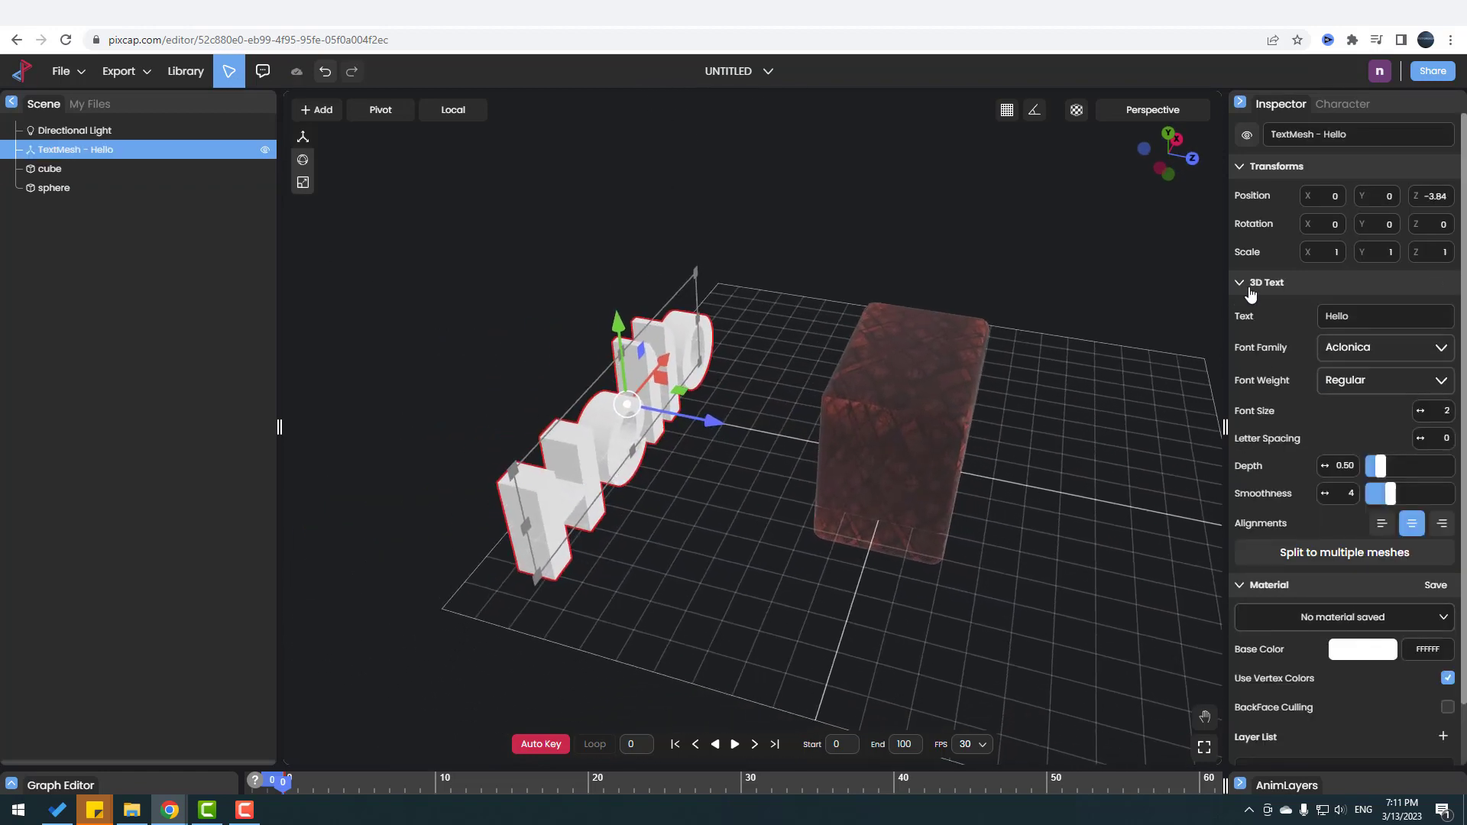
click(1360, 320)
Step: Delete the cube and the sphere from the scene
drag(688, 519, 623, 510)
click(622, 506)
click(804, 414)
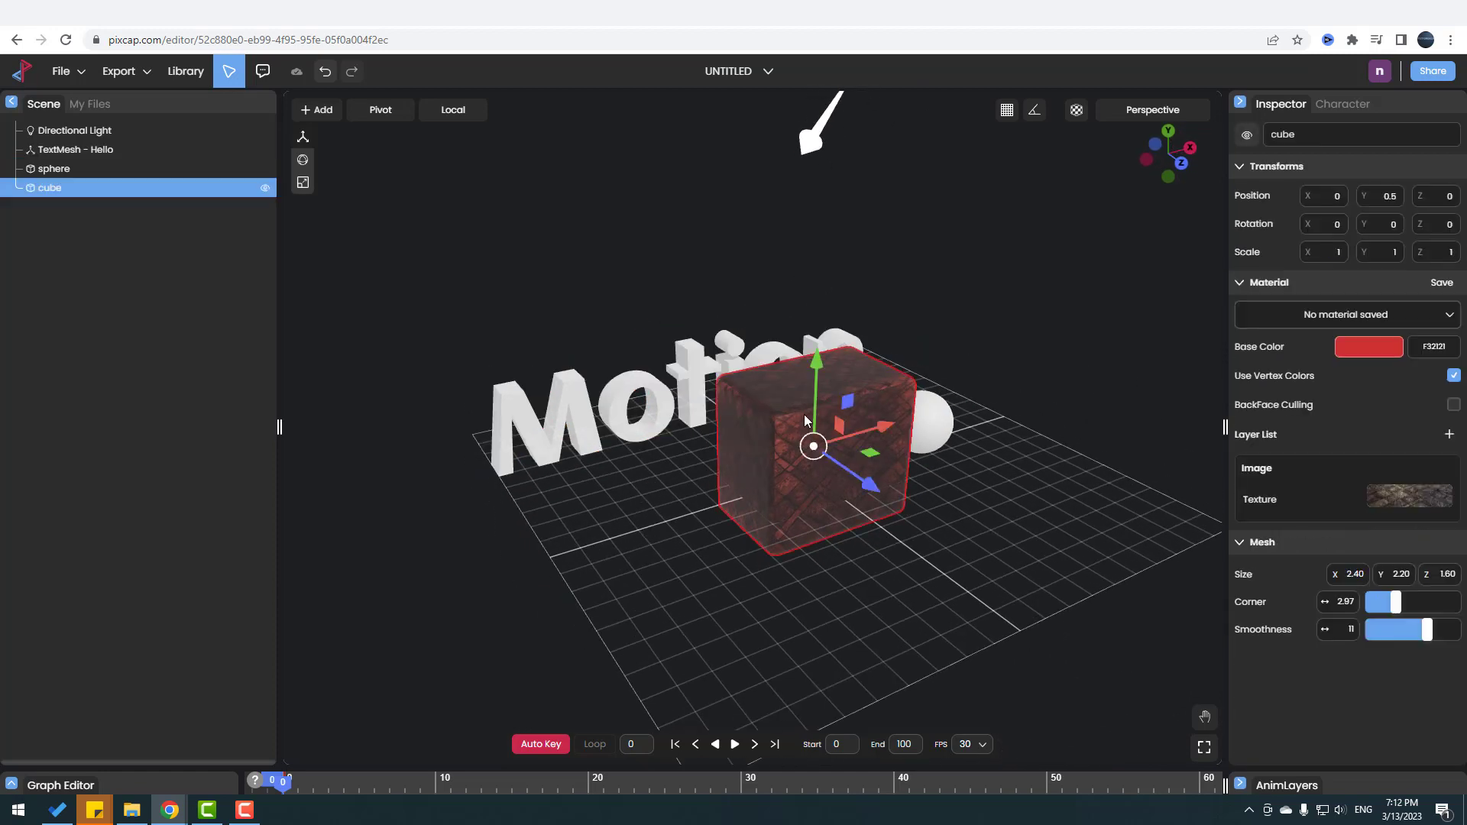
key(Delete)
click(924, 420)
key(Delete)
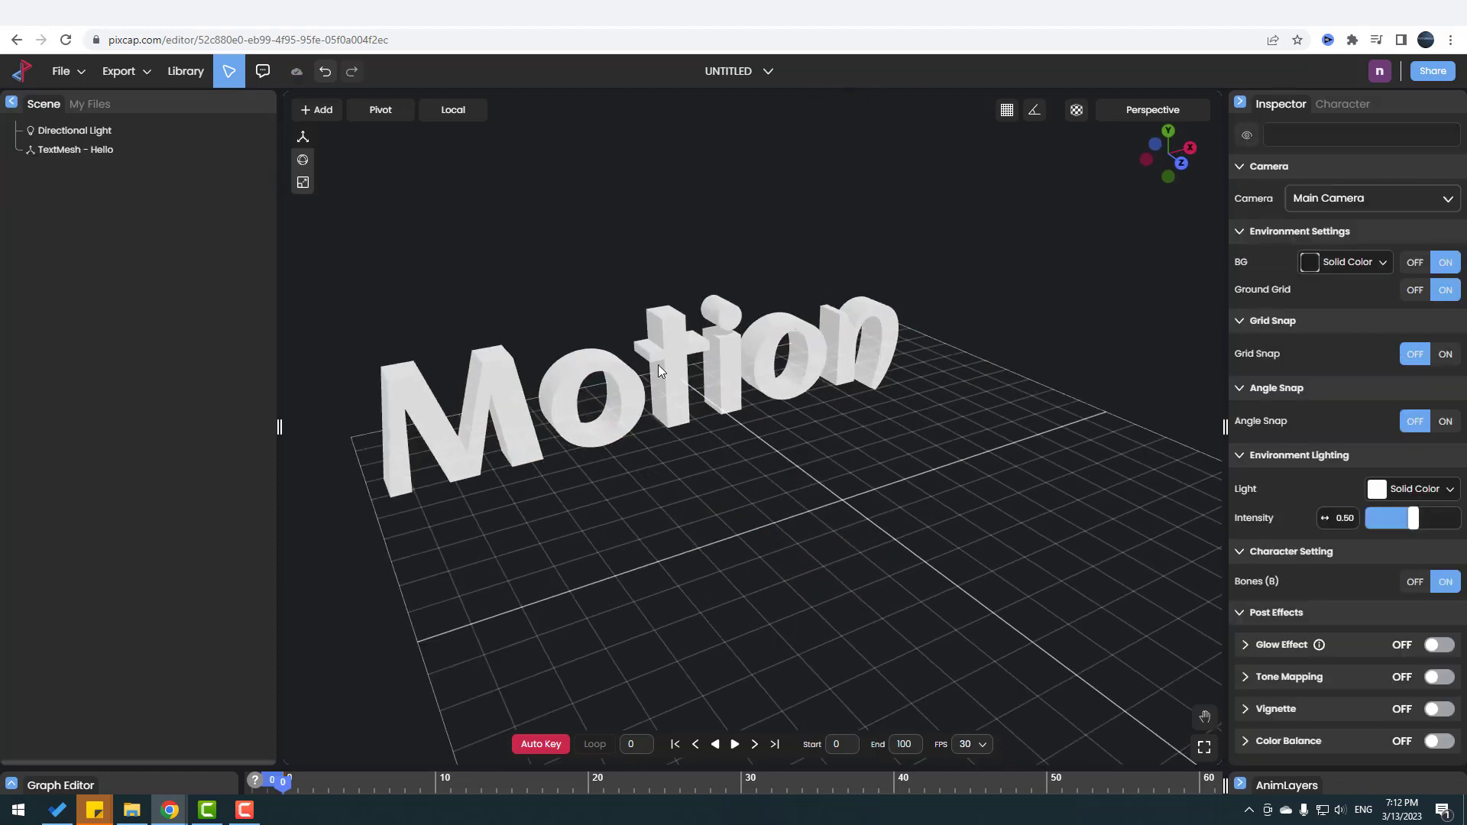
Step: Move the Motion text to X 0.61, Y 0.61, Z -0.37
click(661, 375)
drag(666, 484, 535, 368)
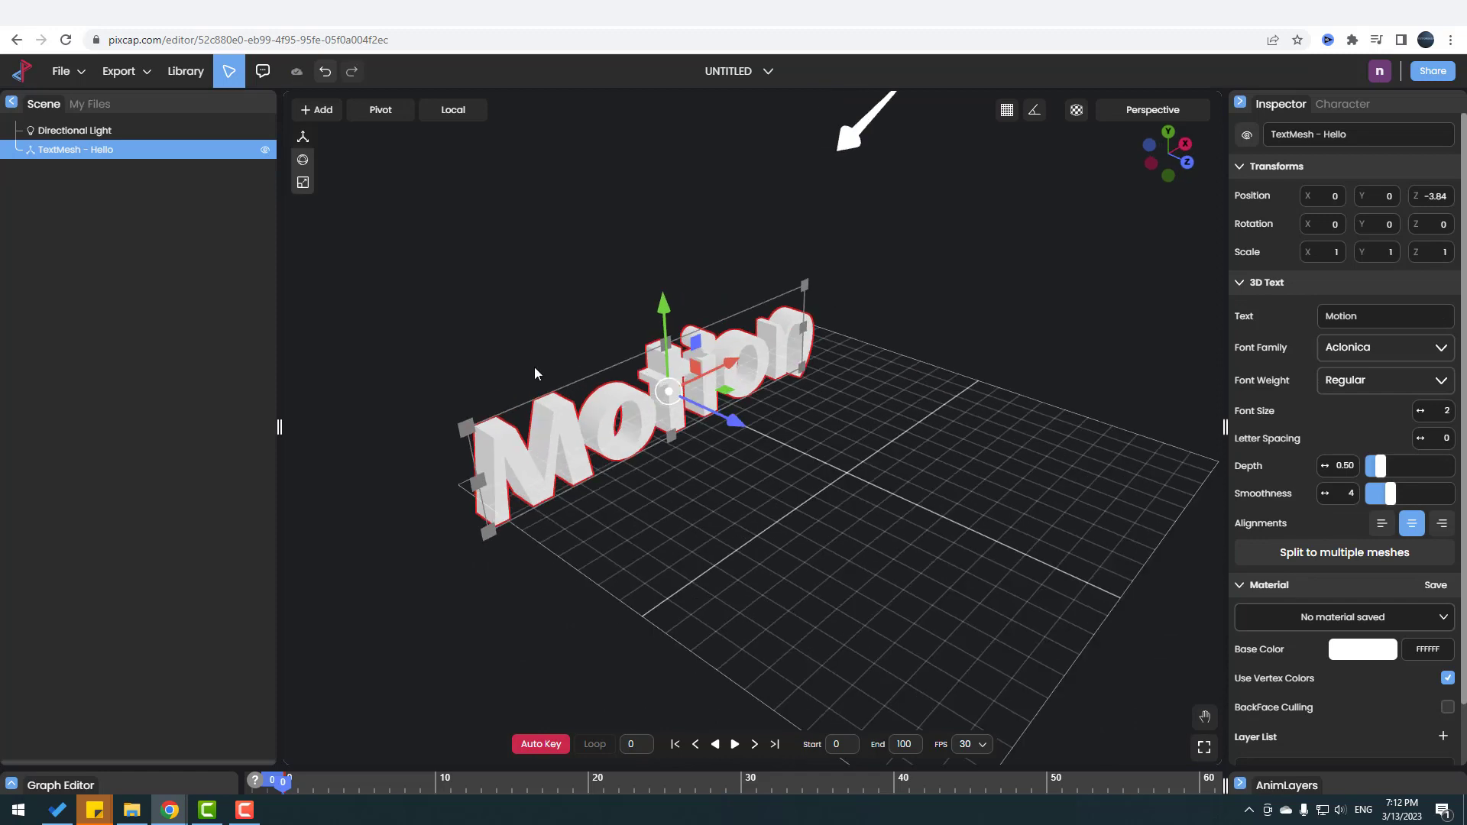
drag(738, 431, 857, 337)
mouse_move(847, 478)
mouse_down()
mouse_move(778, 470)
mouse_move(870, 478)
mouse_move(851, 491)
mouse_up()
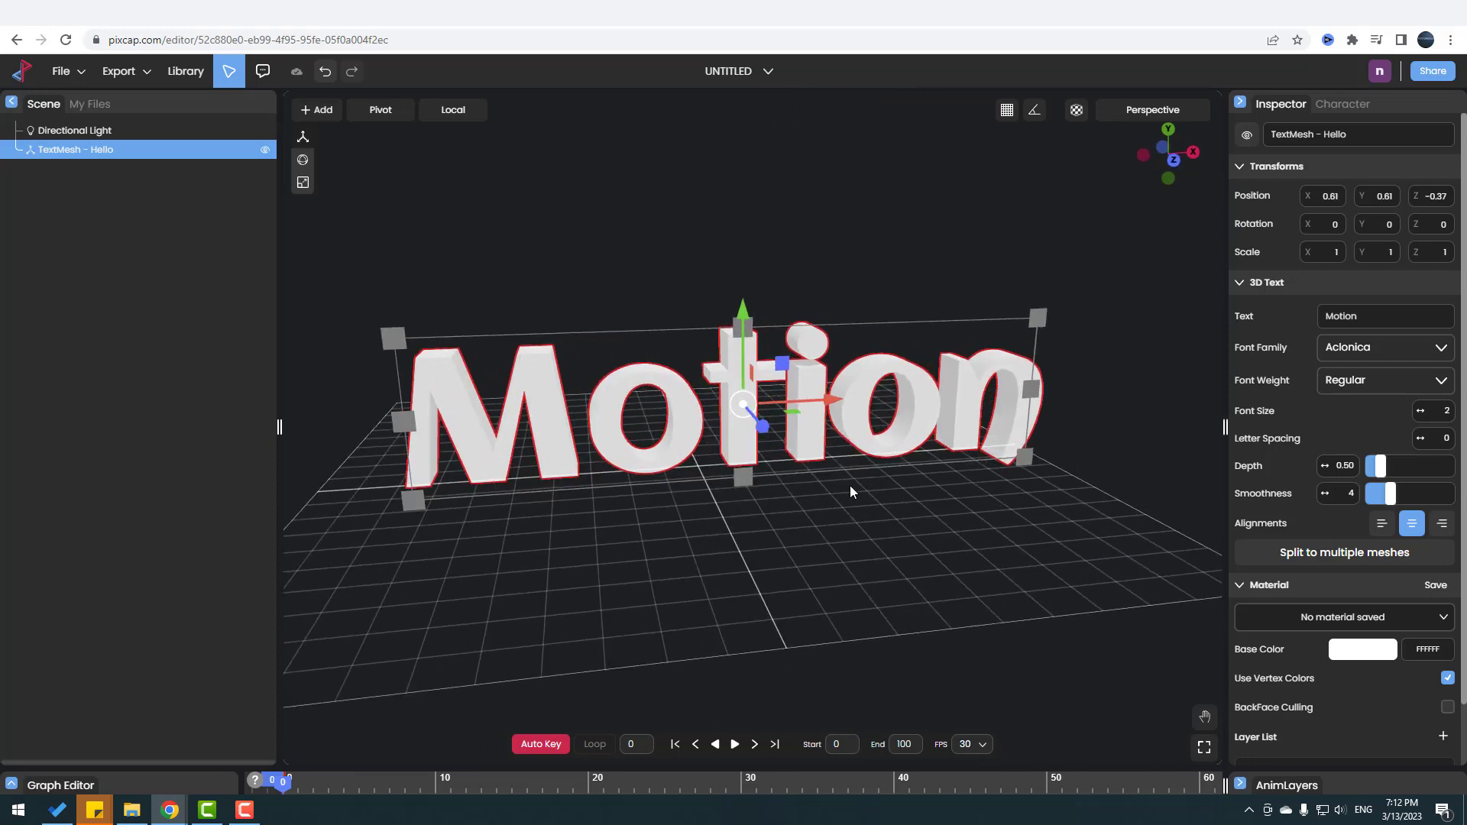
Step: Switch the Motion text to the Rancho font with depth 1.01 and smoothness 6.89
click(1441, 348)
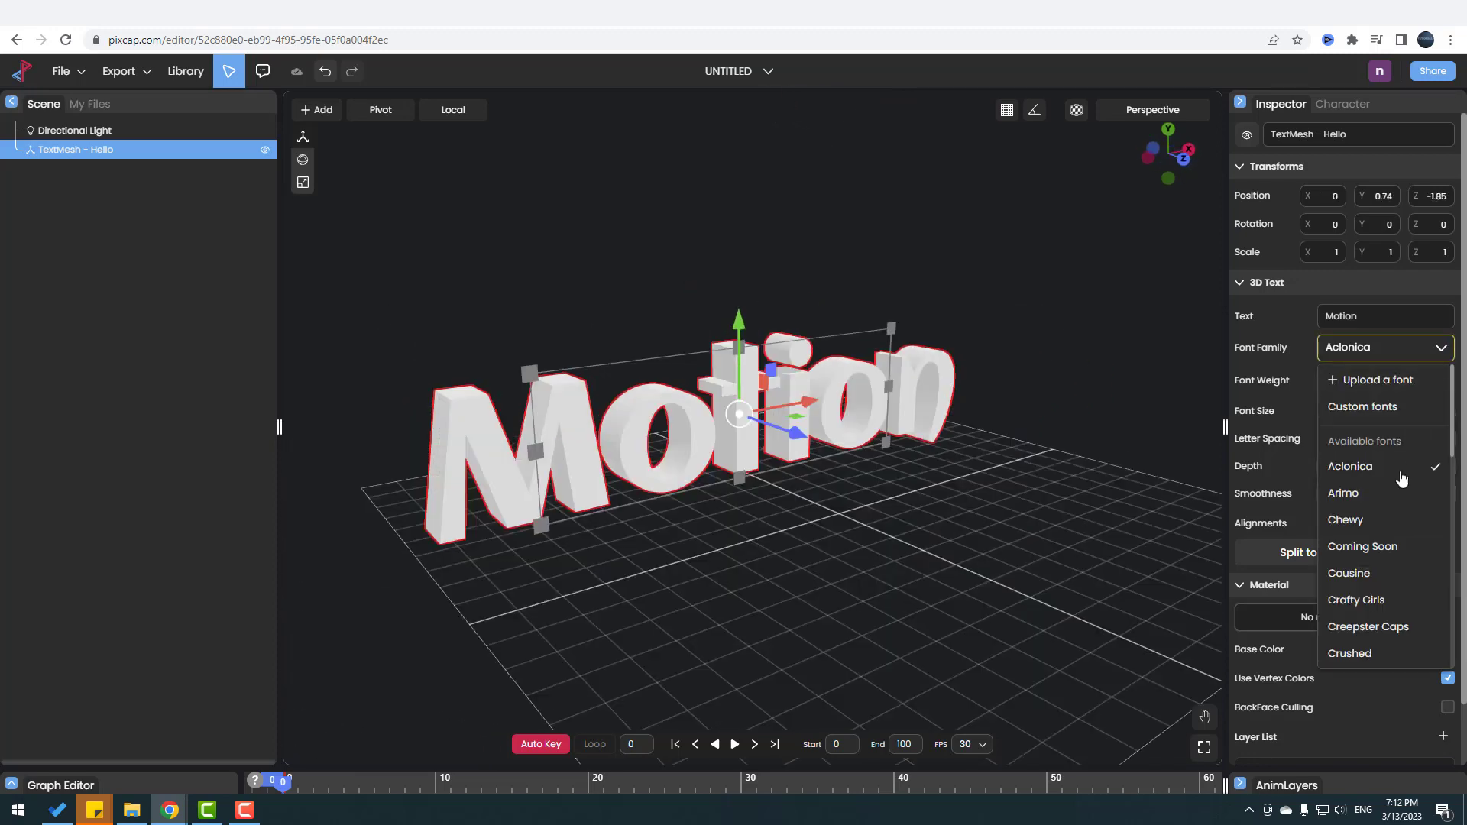
scroll(1390, 514, down, 1)
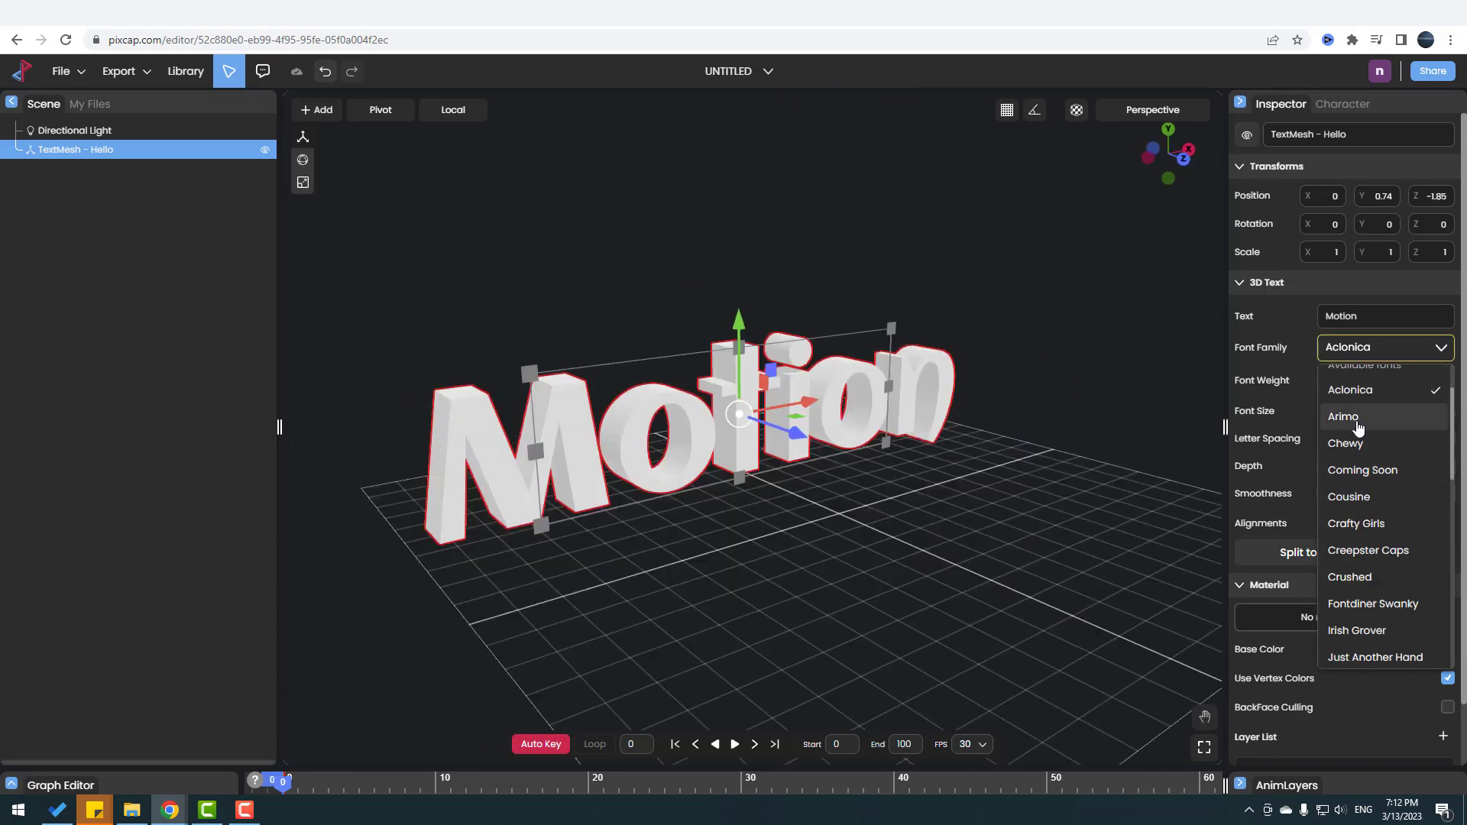
scroll(1383, 550, down, 5)
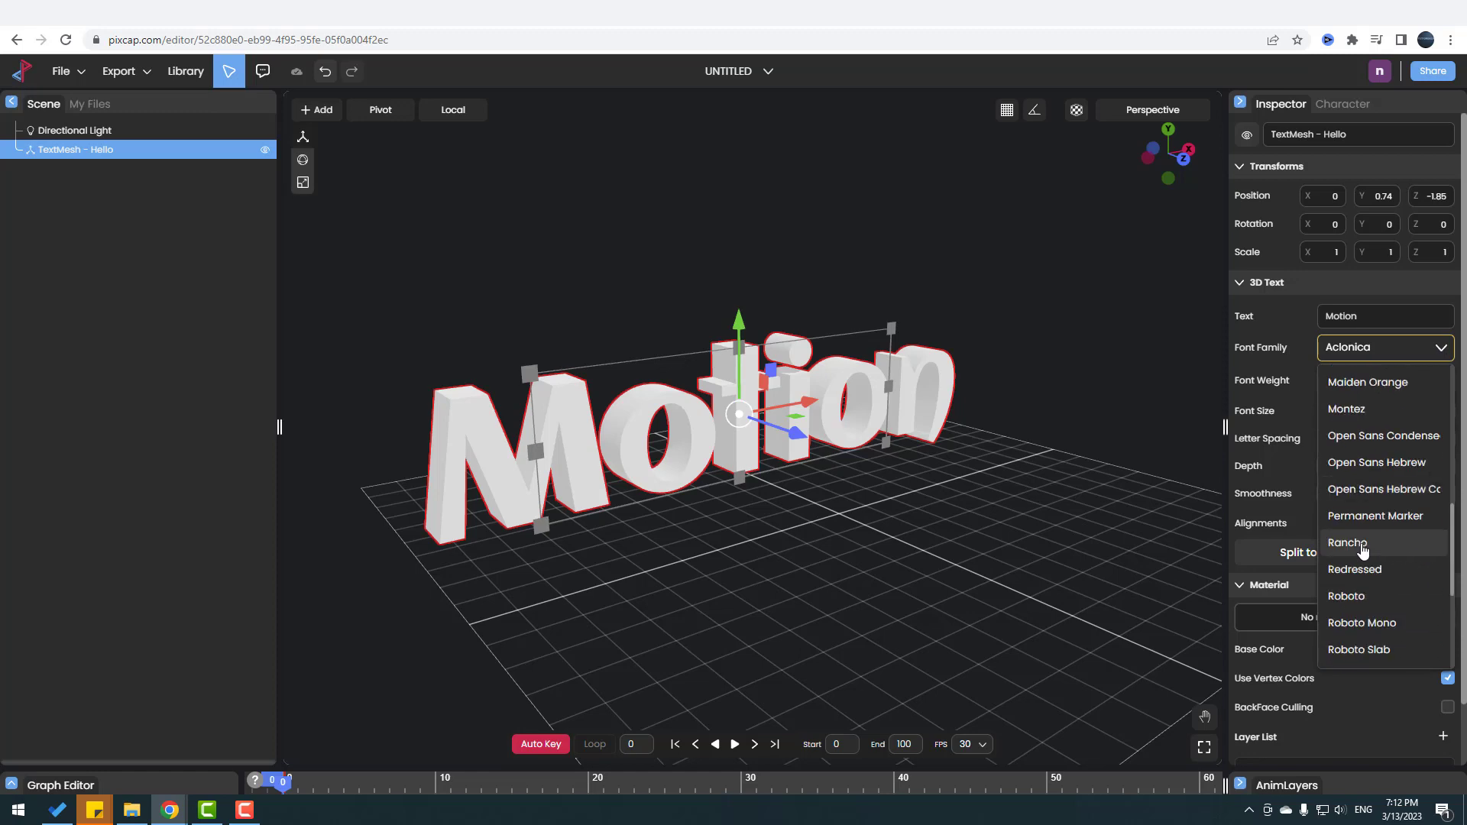
click(1362, 544)
mouse_move(800, 527)
mouse_down()
mouse_move(734, 463)
mouse_move(784, 506)
mouse_up()
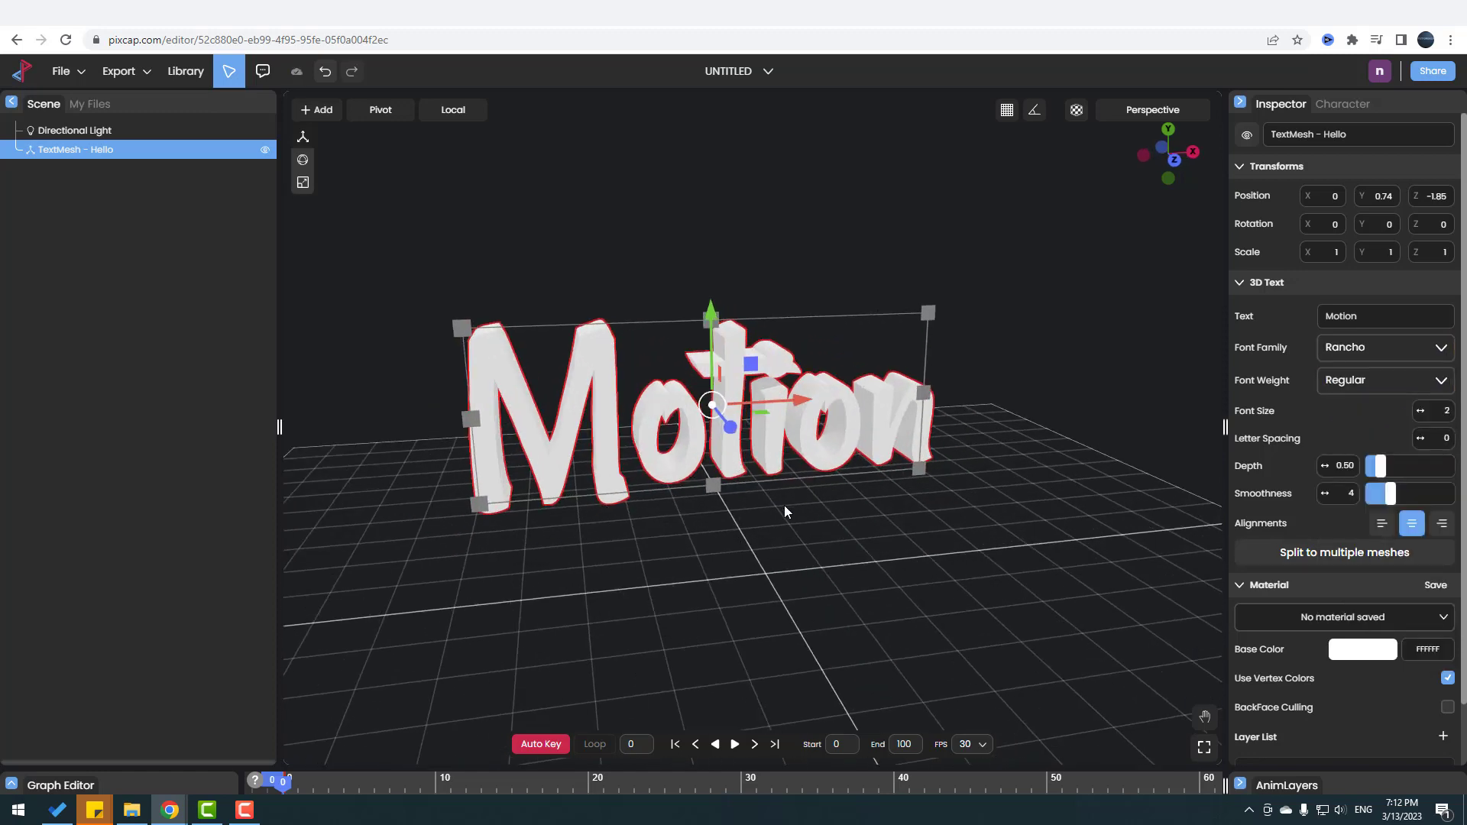
drag(1383, 466, 1400, 466)
drag(581, 505, 833, 518)
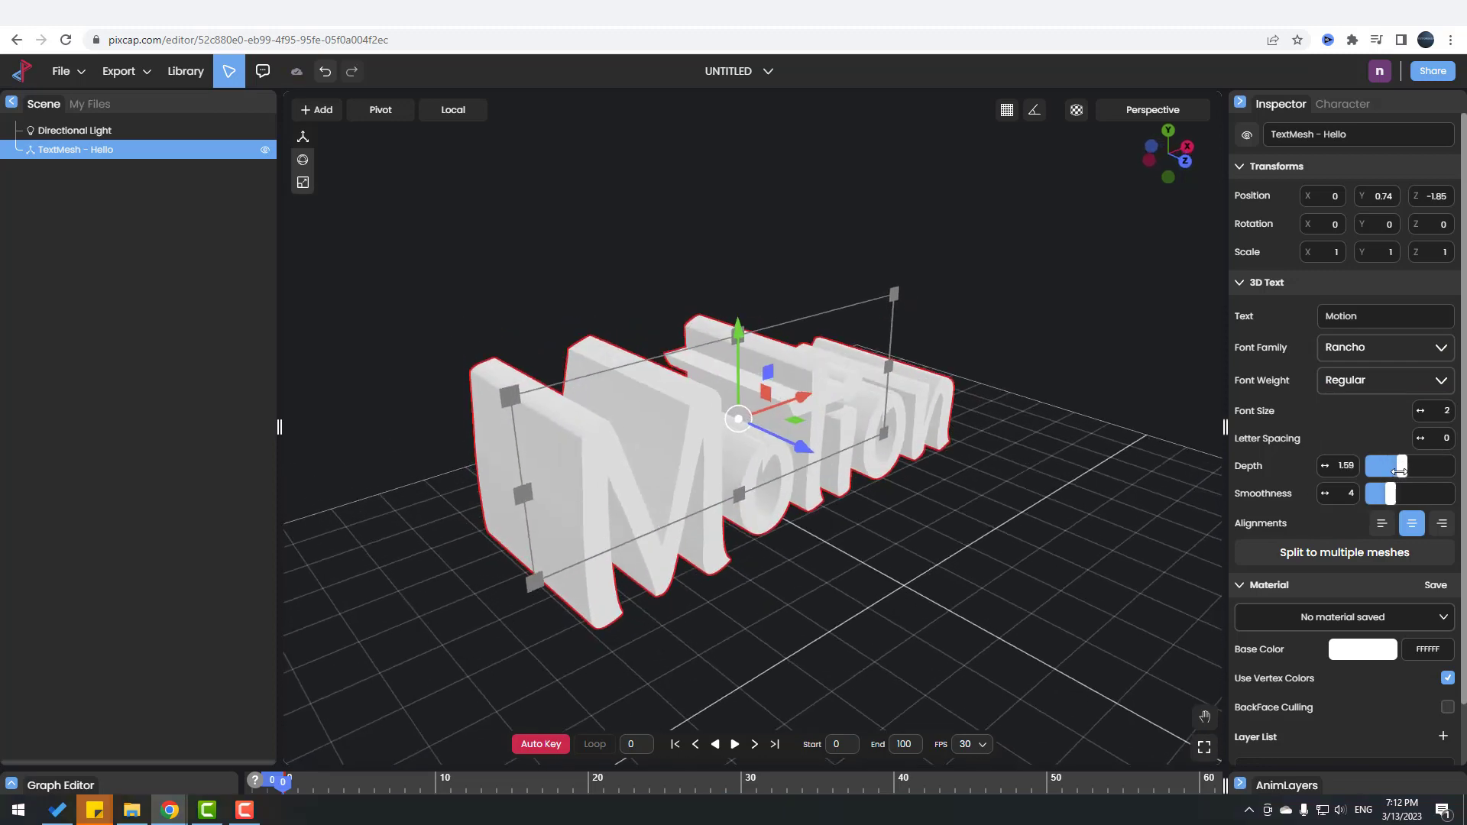
drag(1399, 471, 1427, 495)
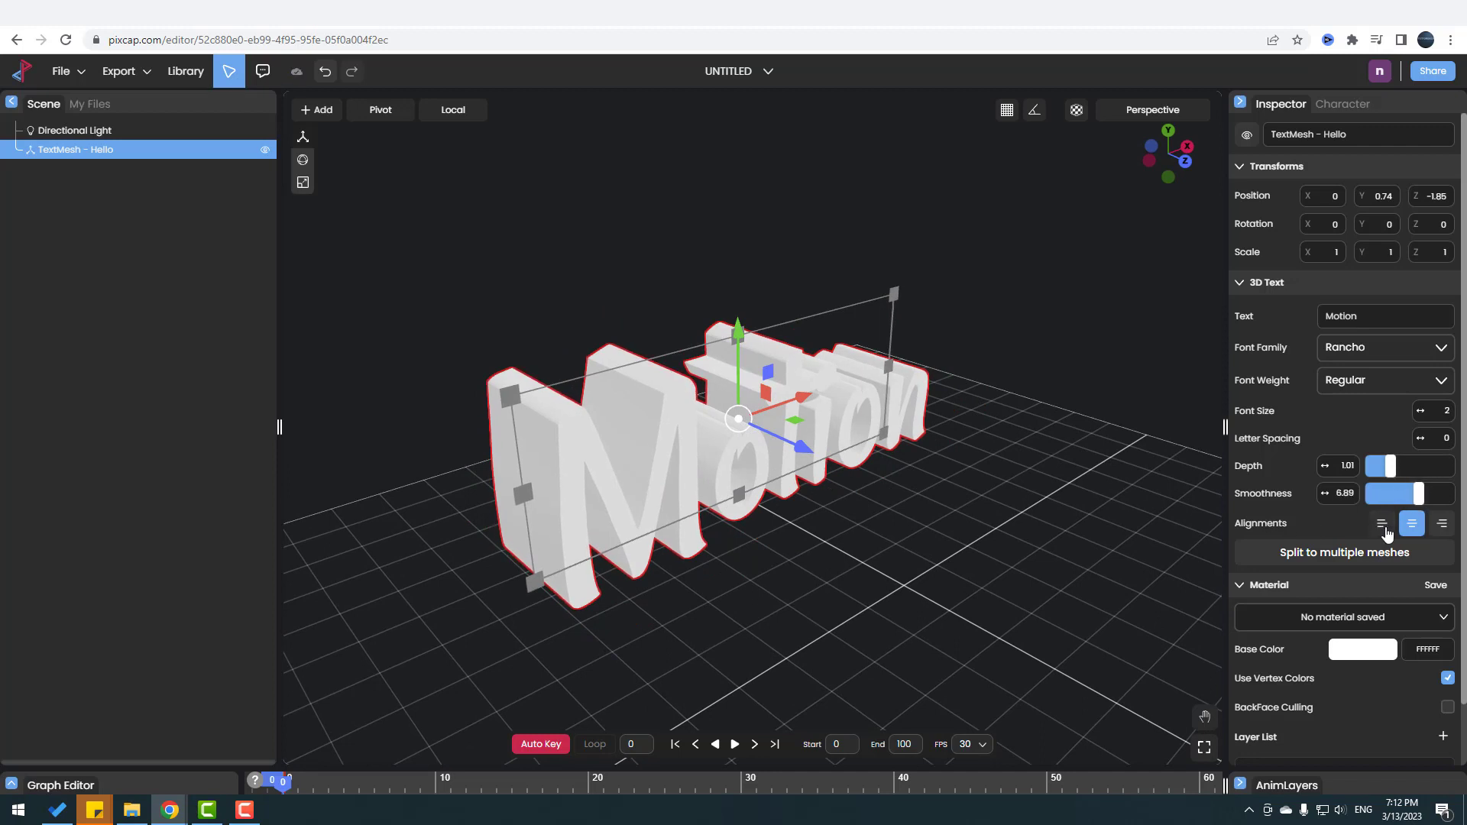
Step: Give the Motion text the green base colour 0AAB4D
scroll(1280, 512, down, 1)
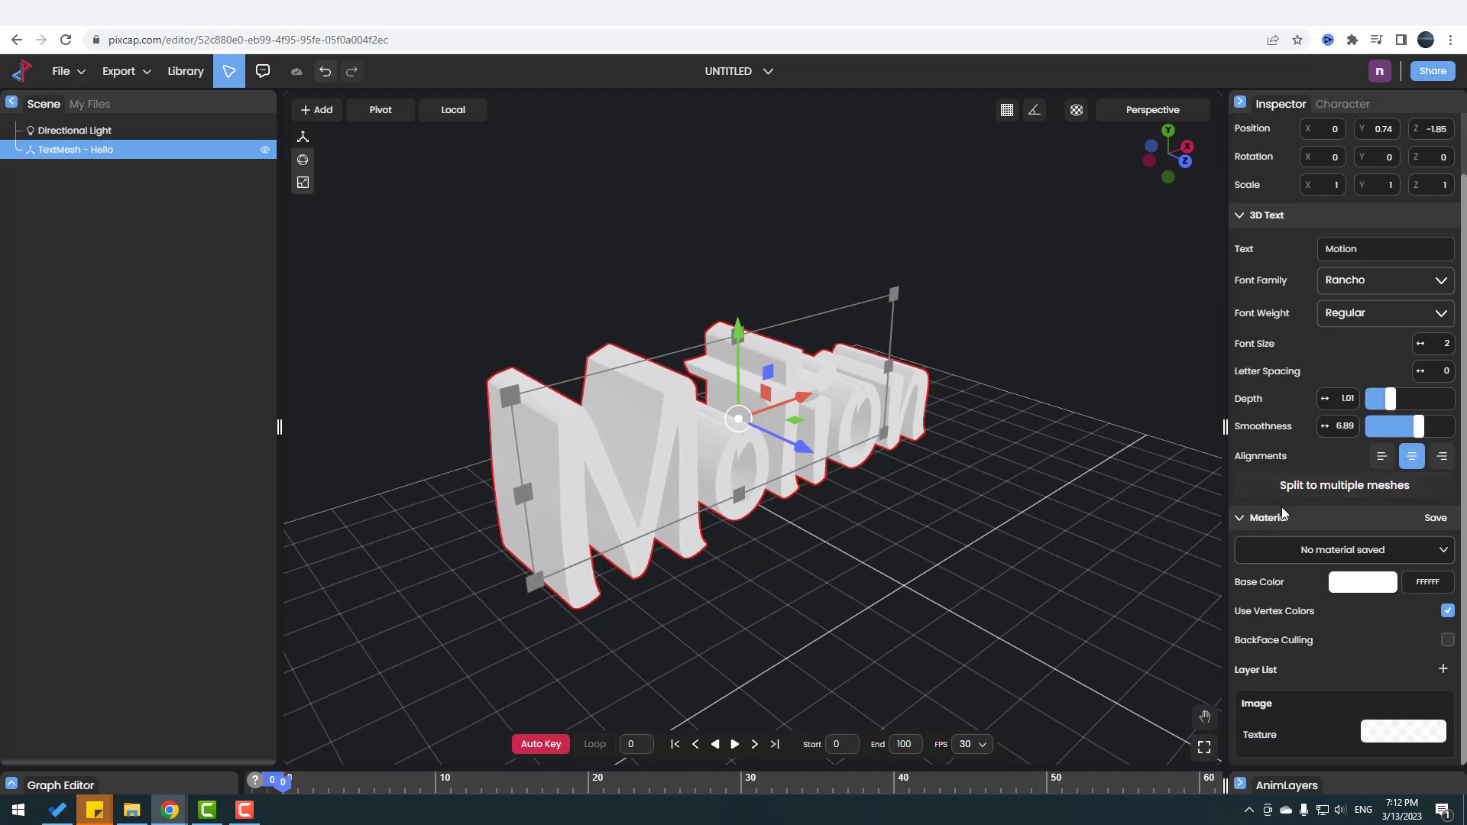
click(1361, 589)
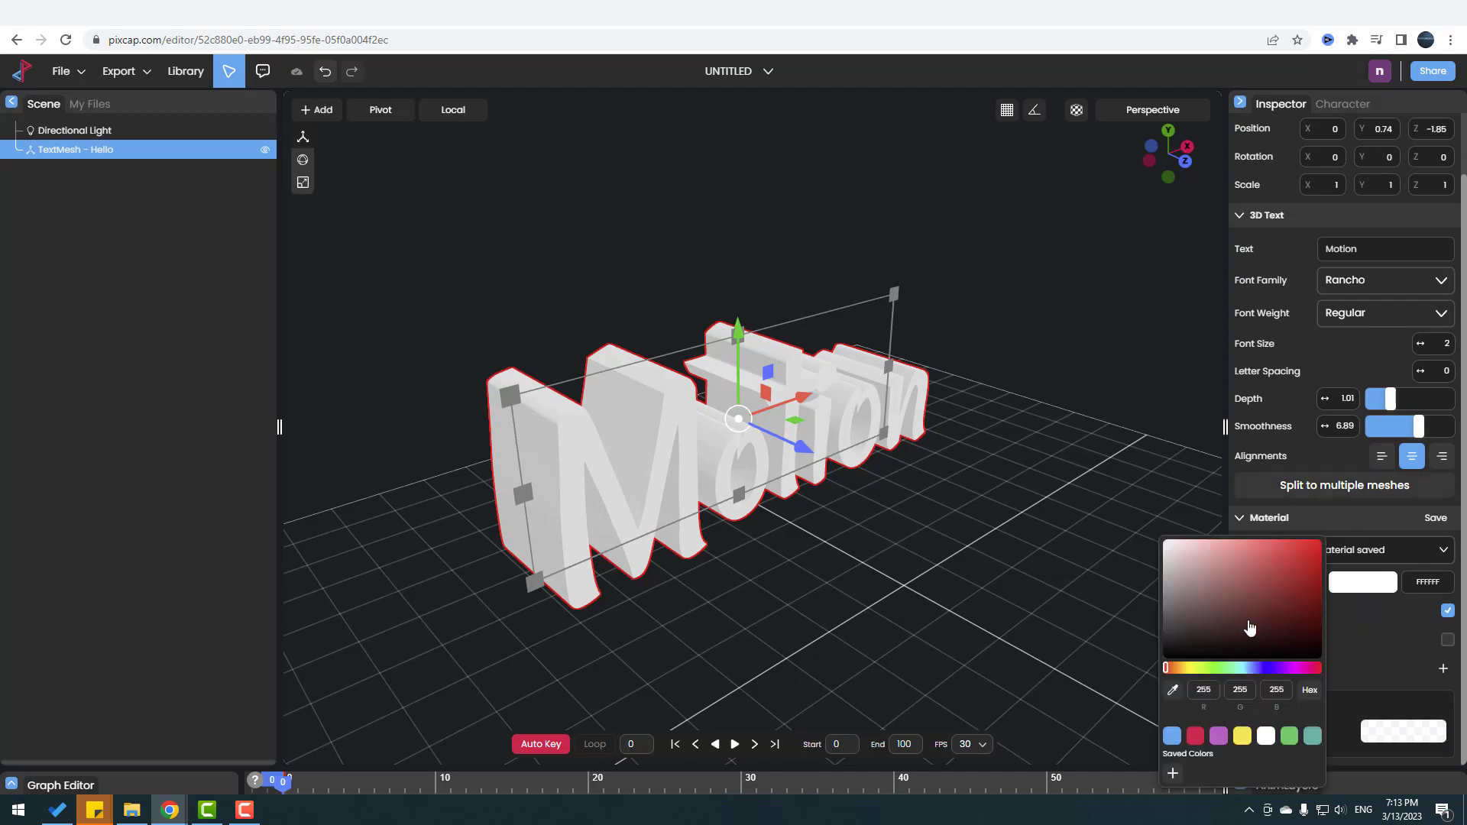
click(1288, 738)
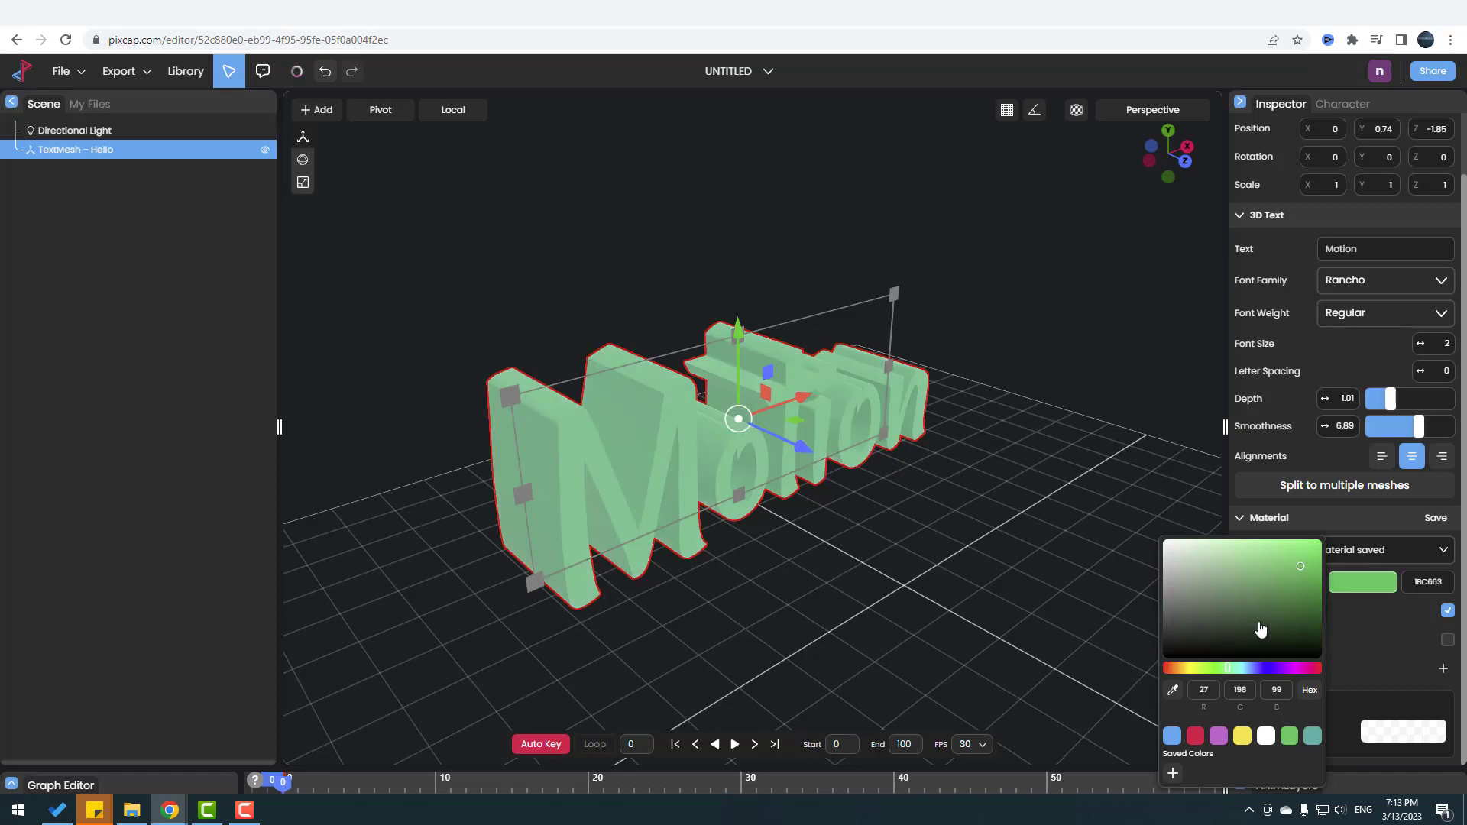
drag(1287, 608, 1313, 585)
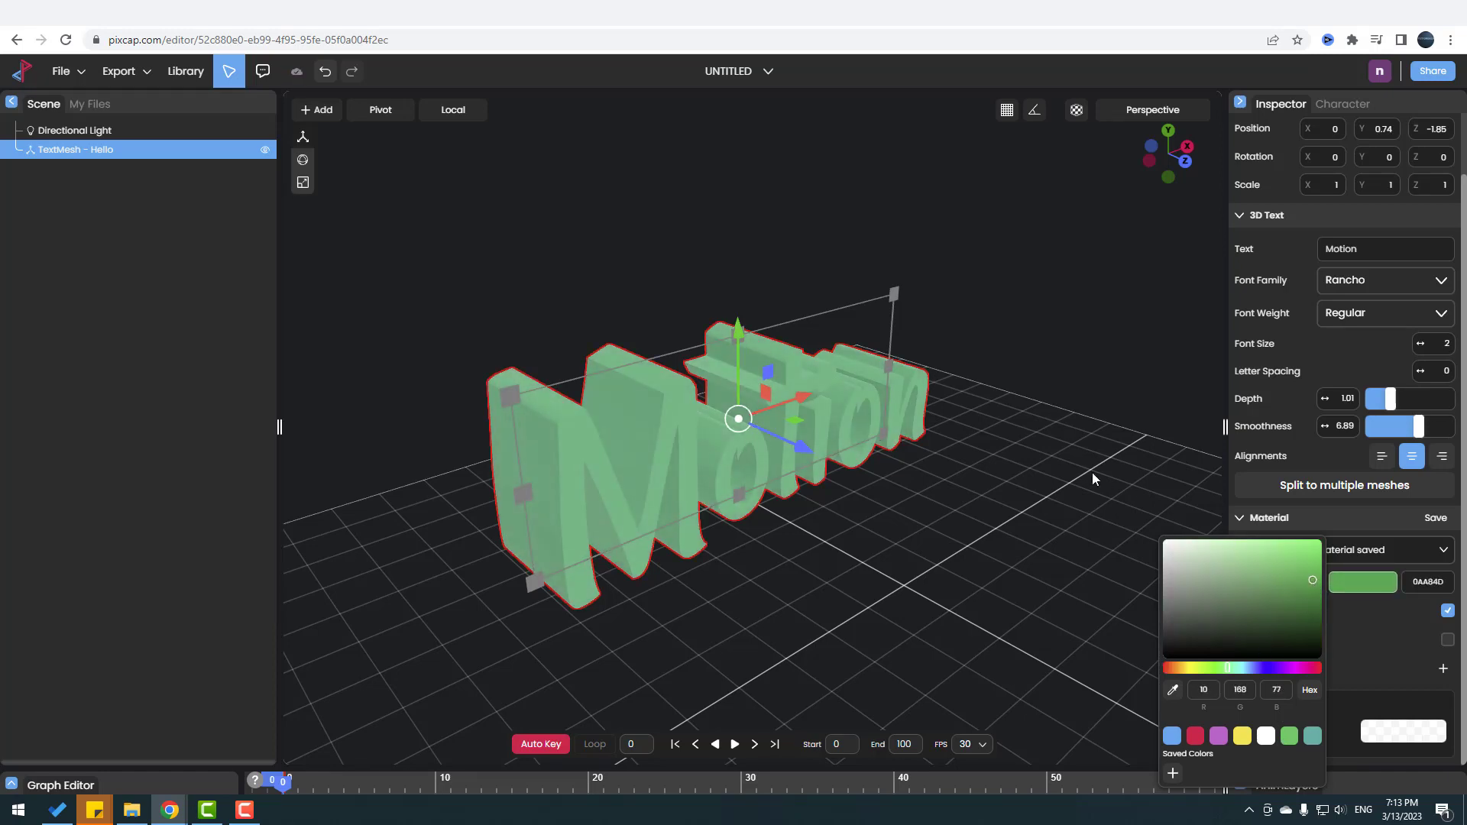
drag(1093, 479, 793, 263)
click(825, 189)
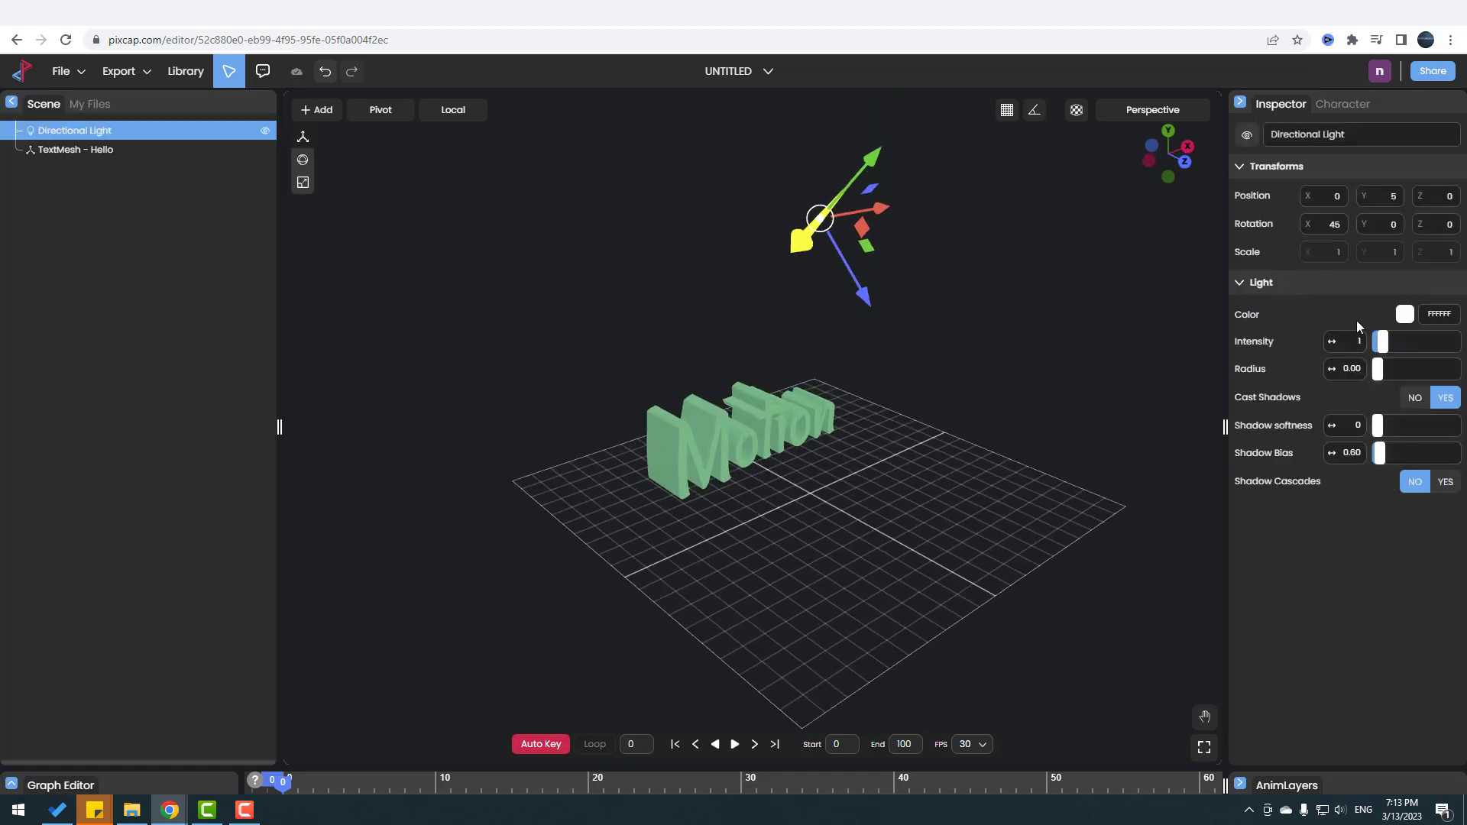
Step: Change the directional light's colour to yellow, hex FFD600
drag(802, 437, 872, 432)
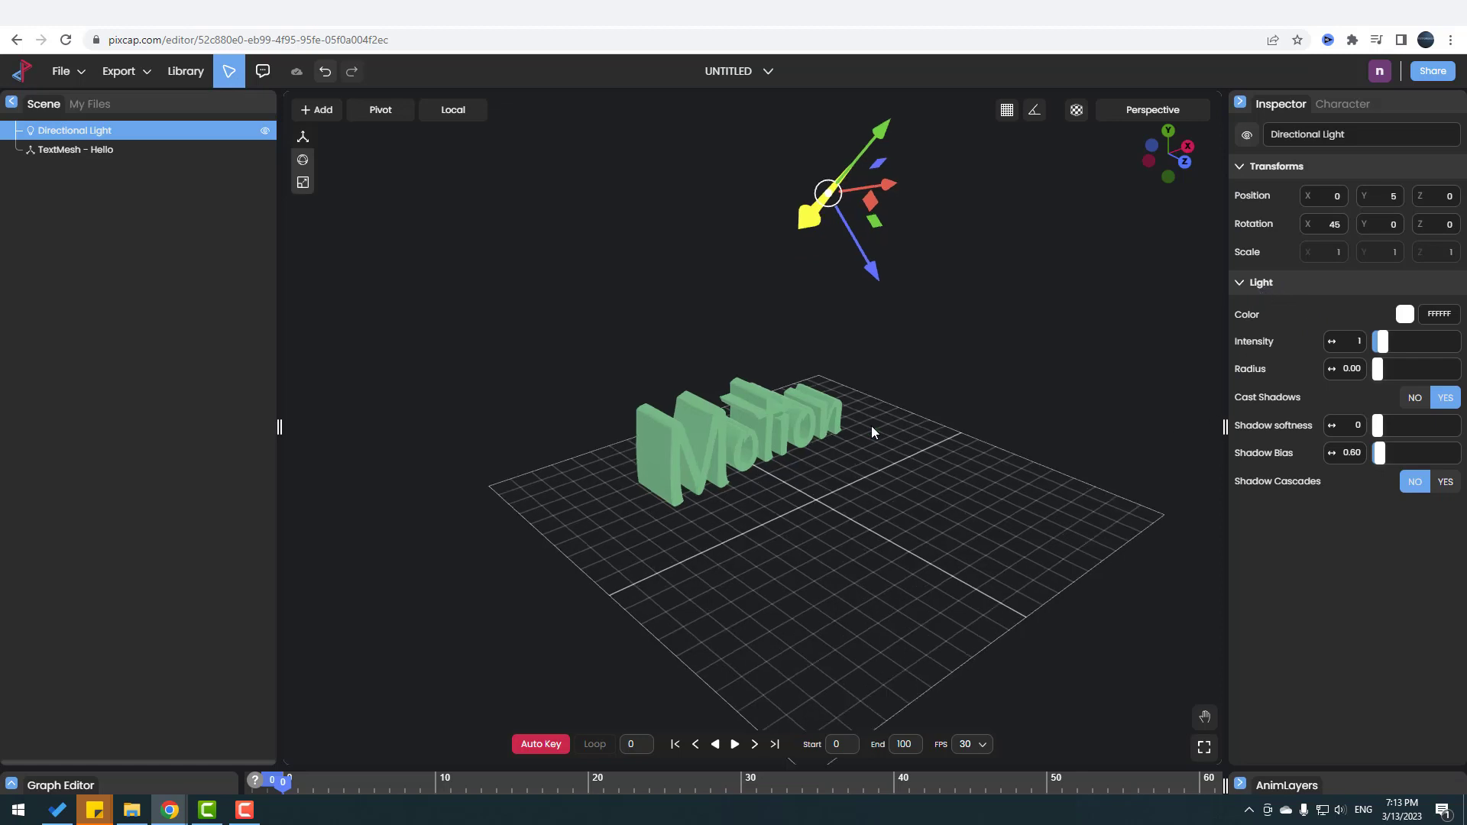
click(1406, 314)
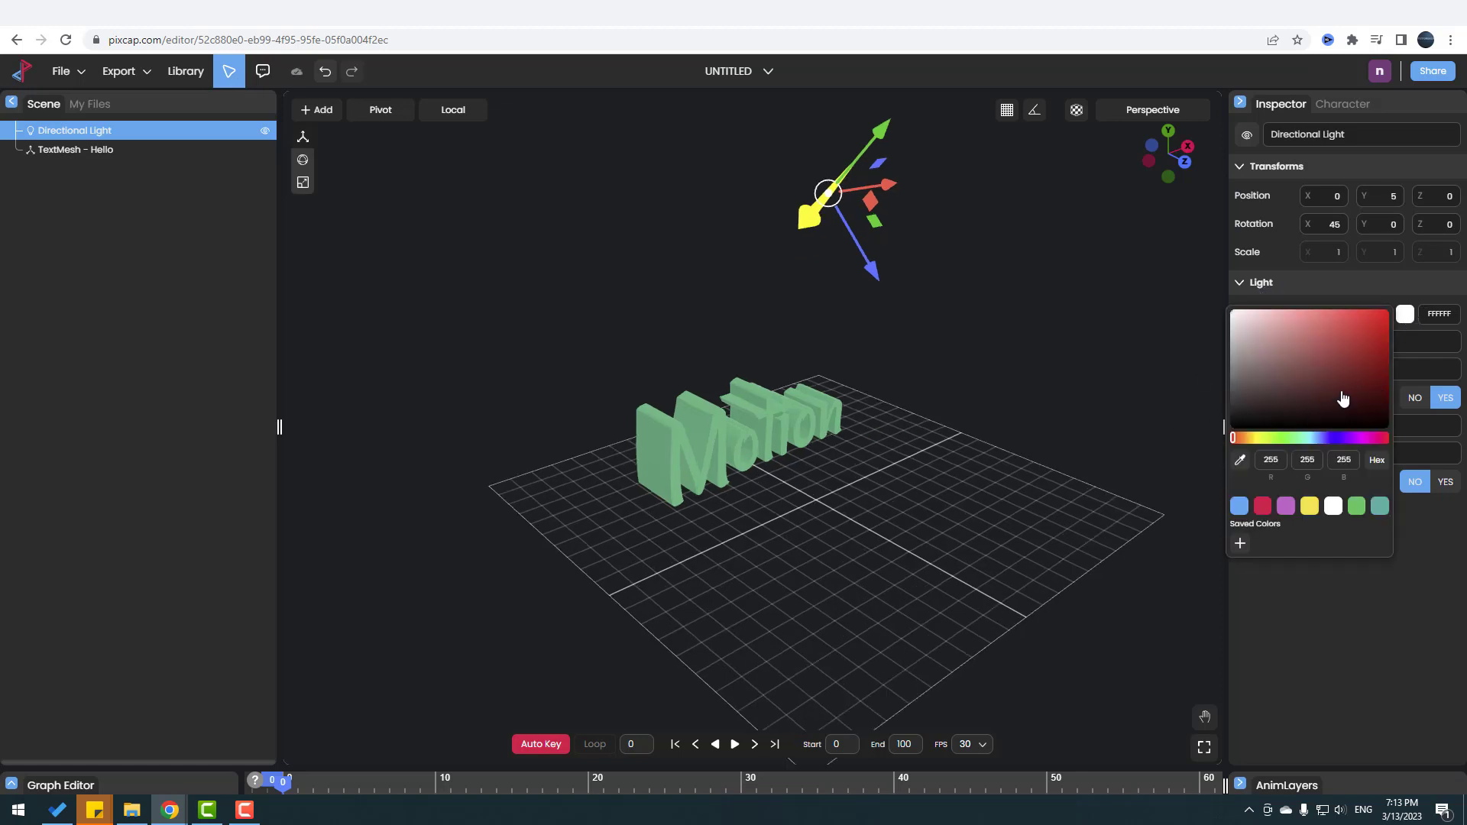
drag(1356, 351, 1367, 327)
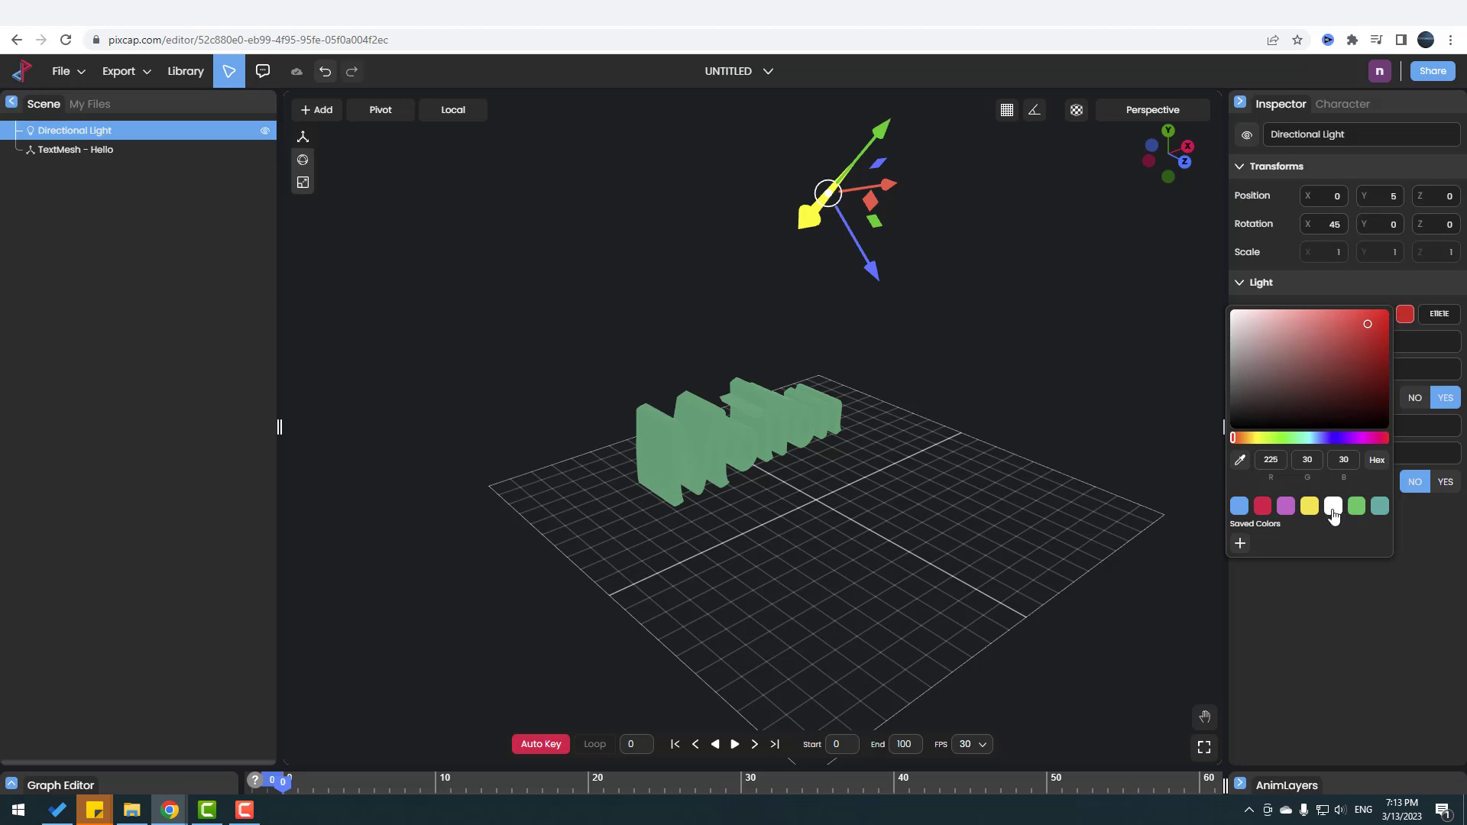
click(1332, 511)
click(1310, 507)
drag(1341, 375, 1384, 369)
click(1393, 309)
Step: Set the light radius to 0, keep cast shadows on and raise shadow softness to 0.39
scroll(719, 475, up, 3)
scroll(710, 475, up, 5)
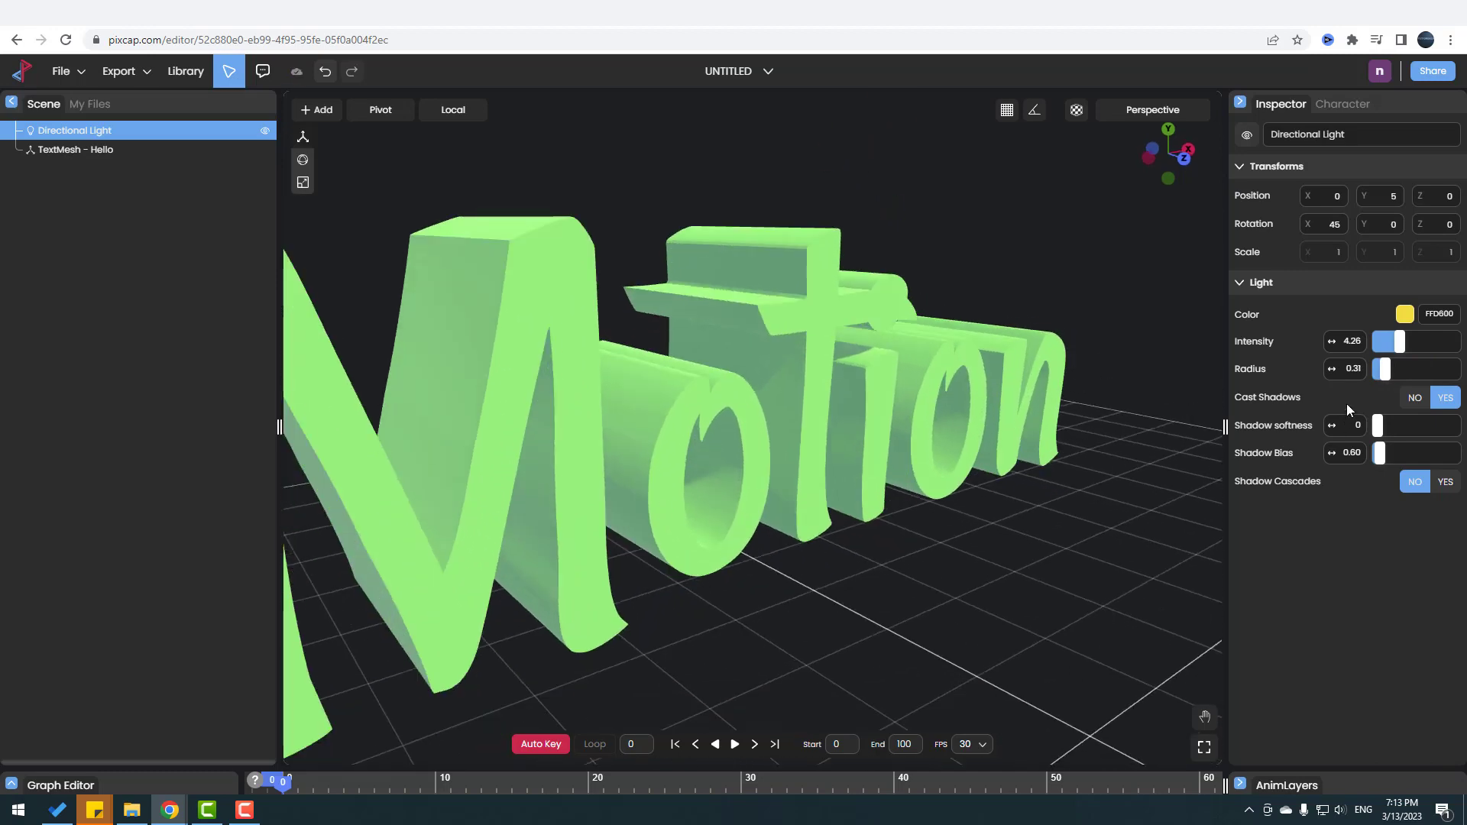
mouse_move(1407, 370)
mouse_down()
mouse_move(1459, 369)
mouse_move(1377, 369)
mouse_up()
scroll(858, 460, down, 5)
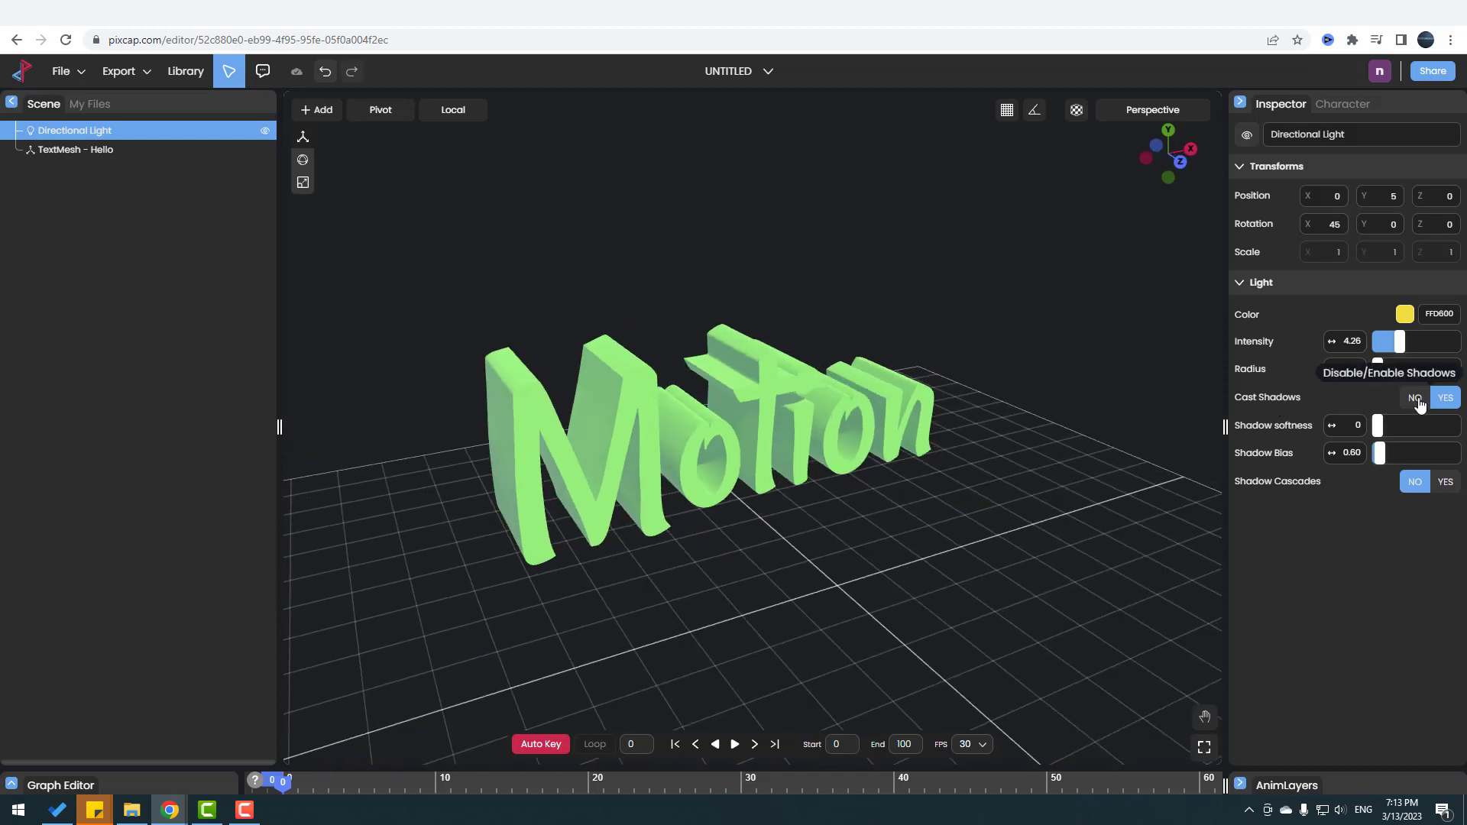
click(1415, 398)
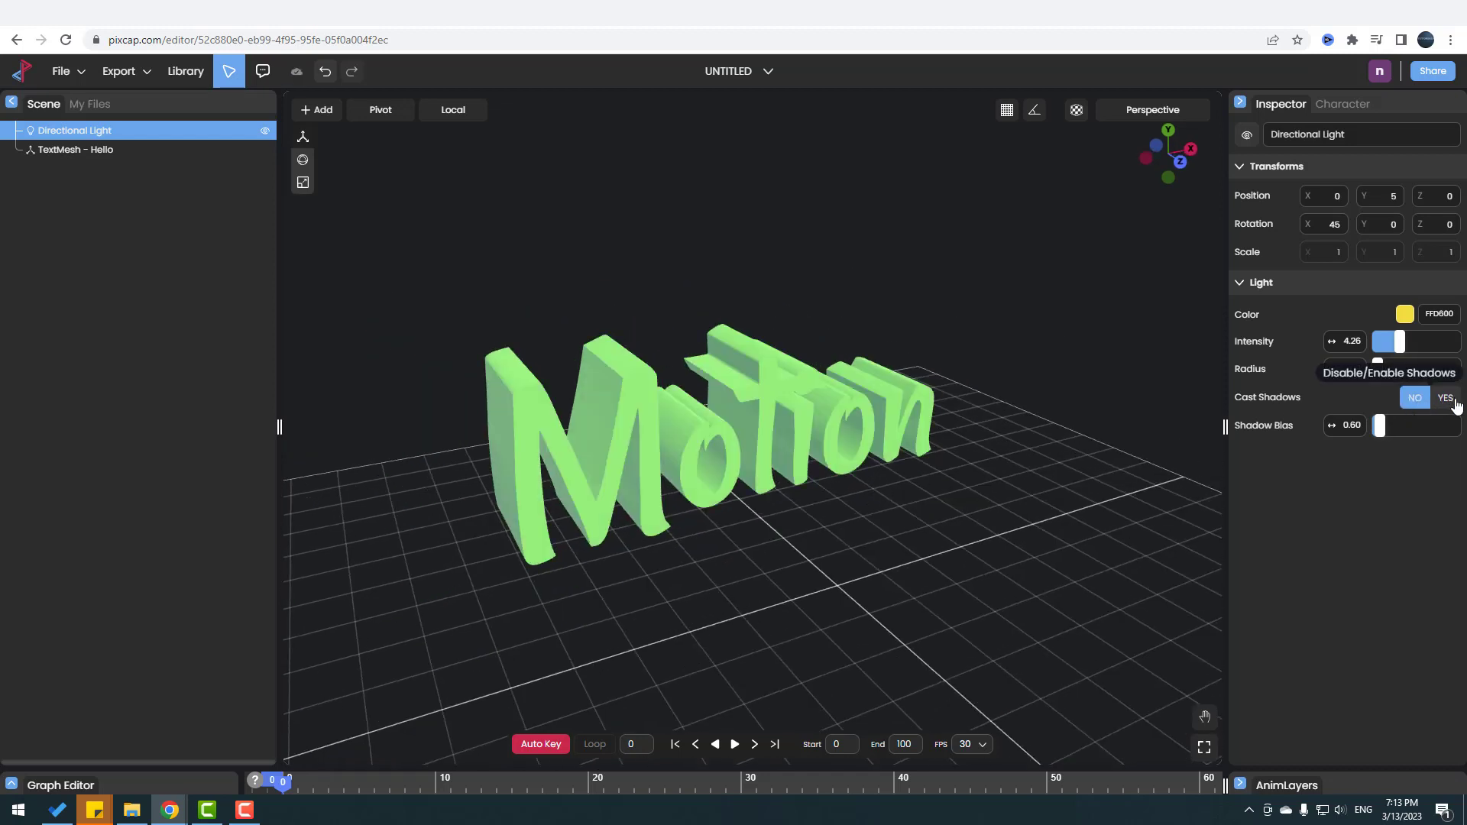
click(1446, 398)
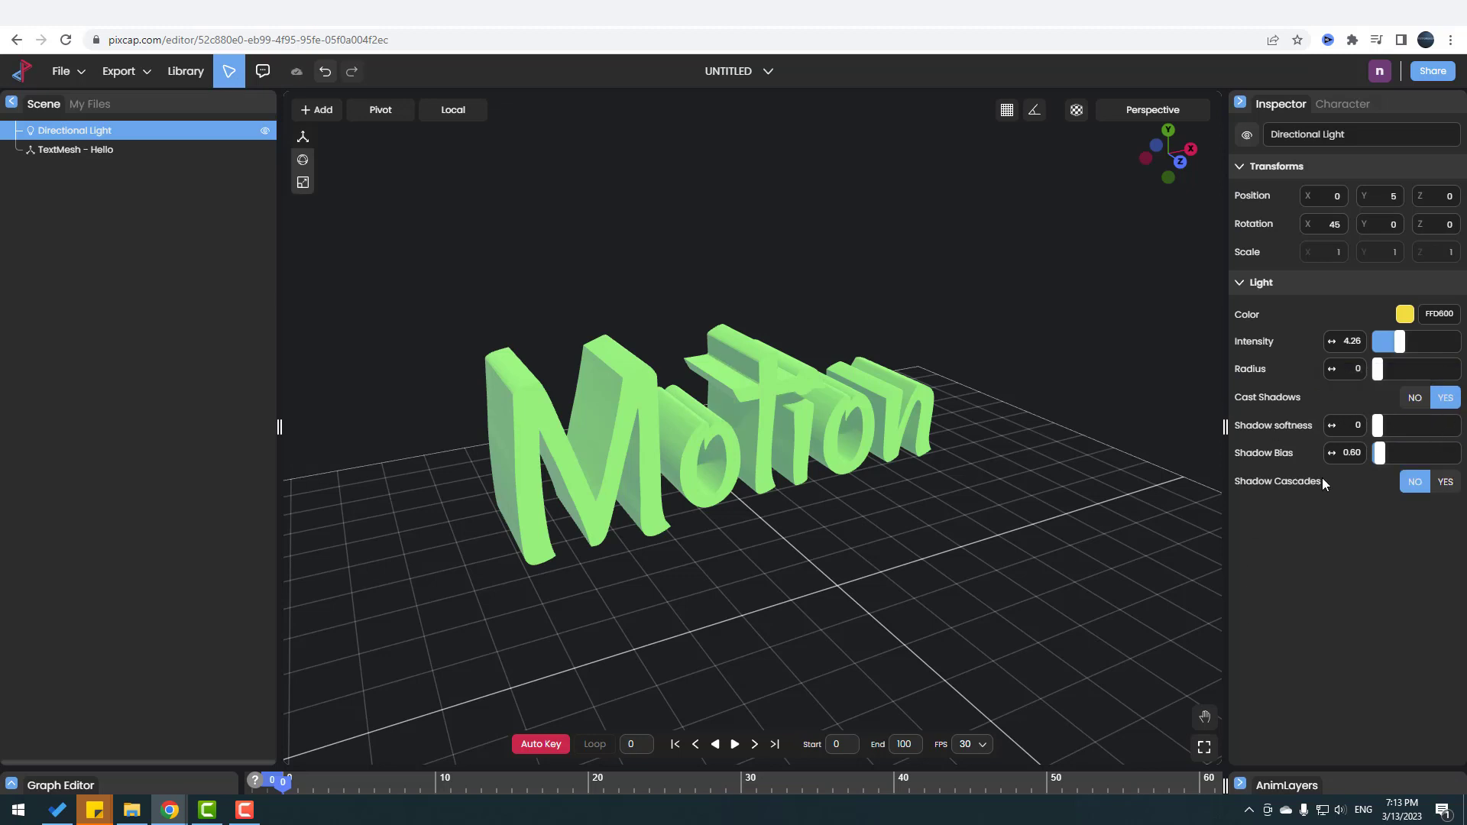
drag(1385, 431, 1410, 432)
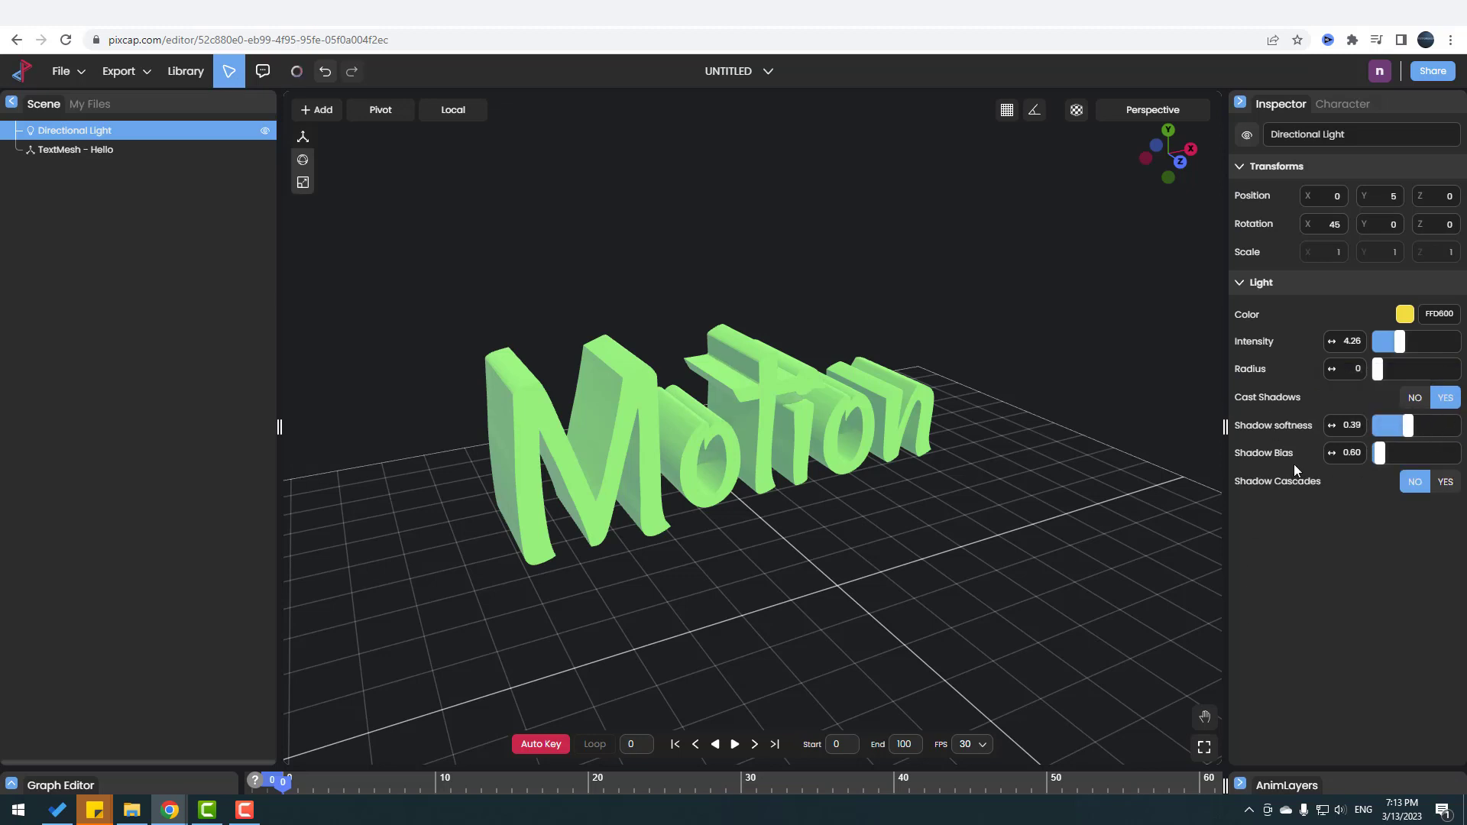
Step: Enable shadow cascades at size 100 and check the shadows around the Motion text
click(1445, 481)
click(1414, 482)
click(1445, 482)
scroll(662, 524, up, 5)
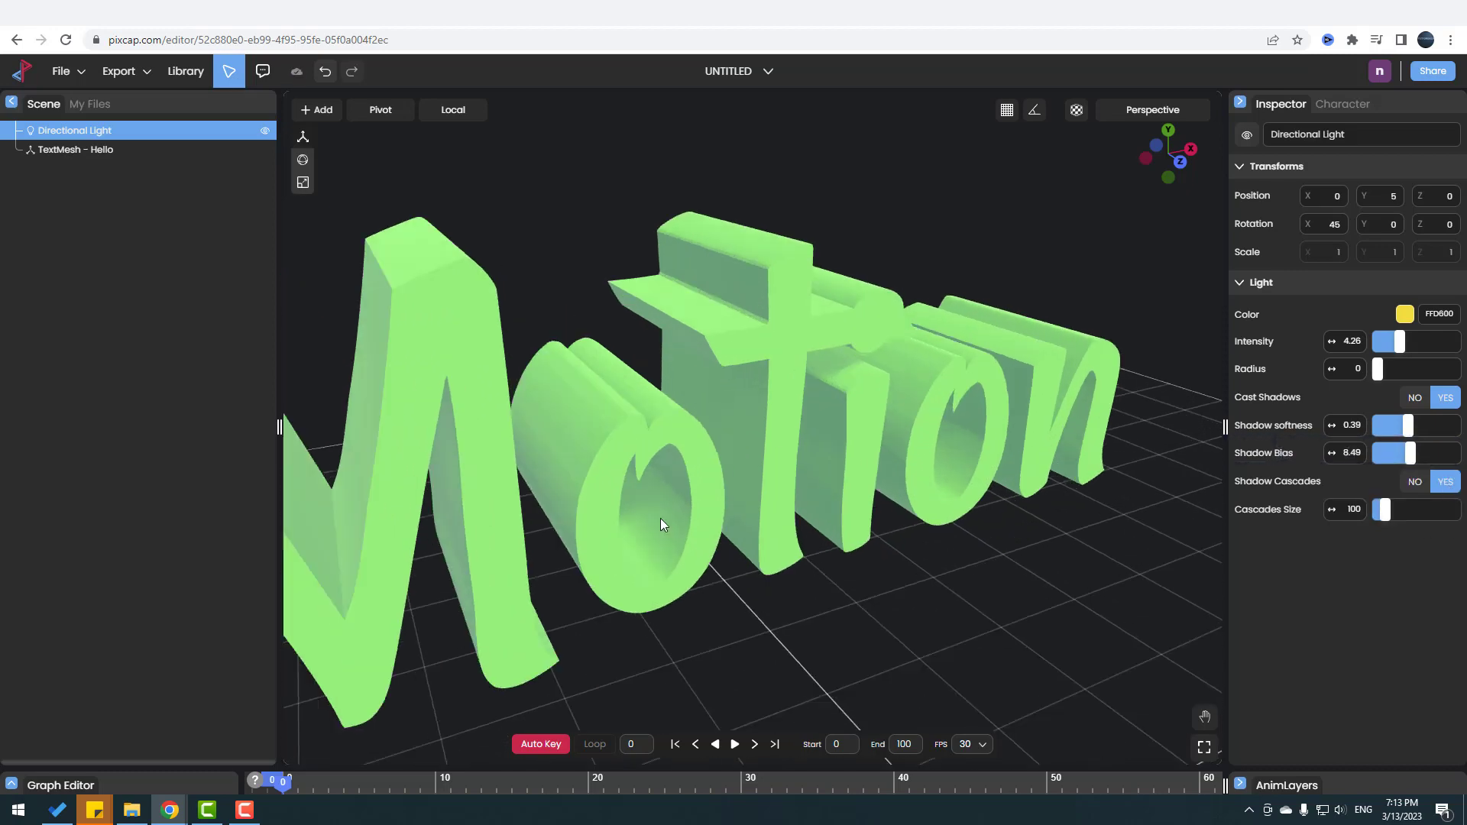
scroll(661, 524, up, 4)
drag(570, 591, 616, 466)
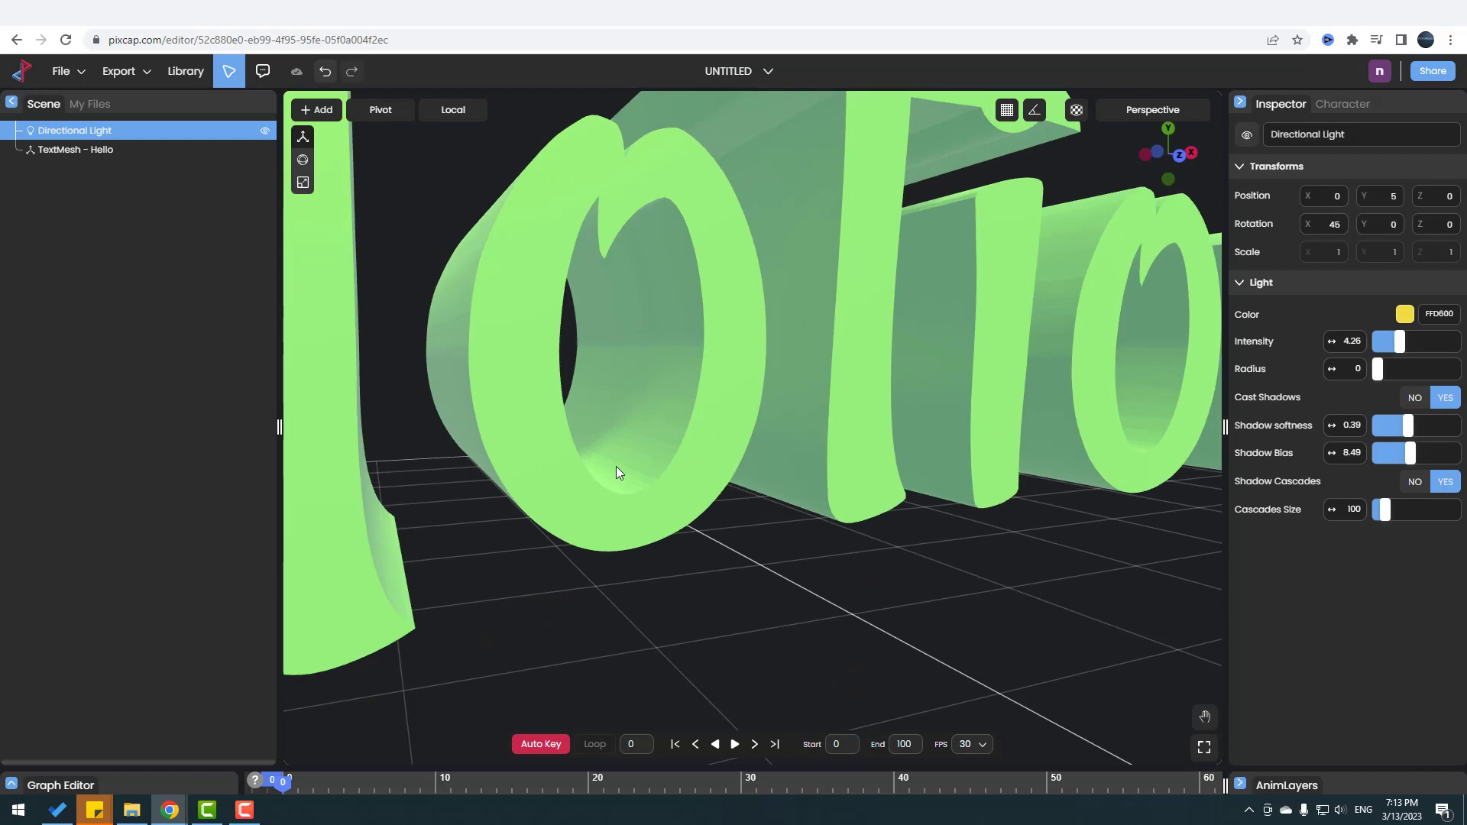
click(1418, 484)
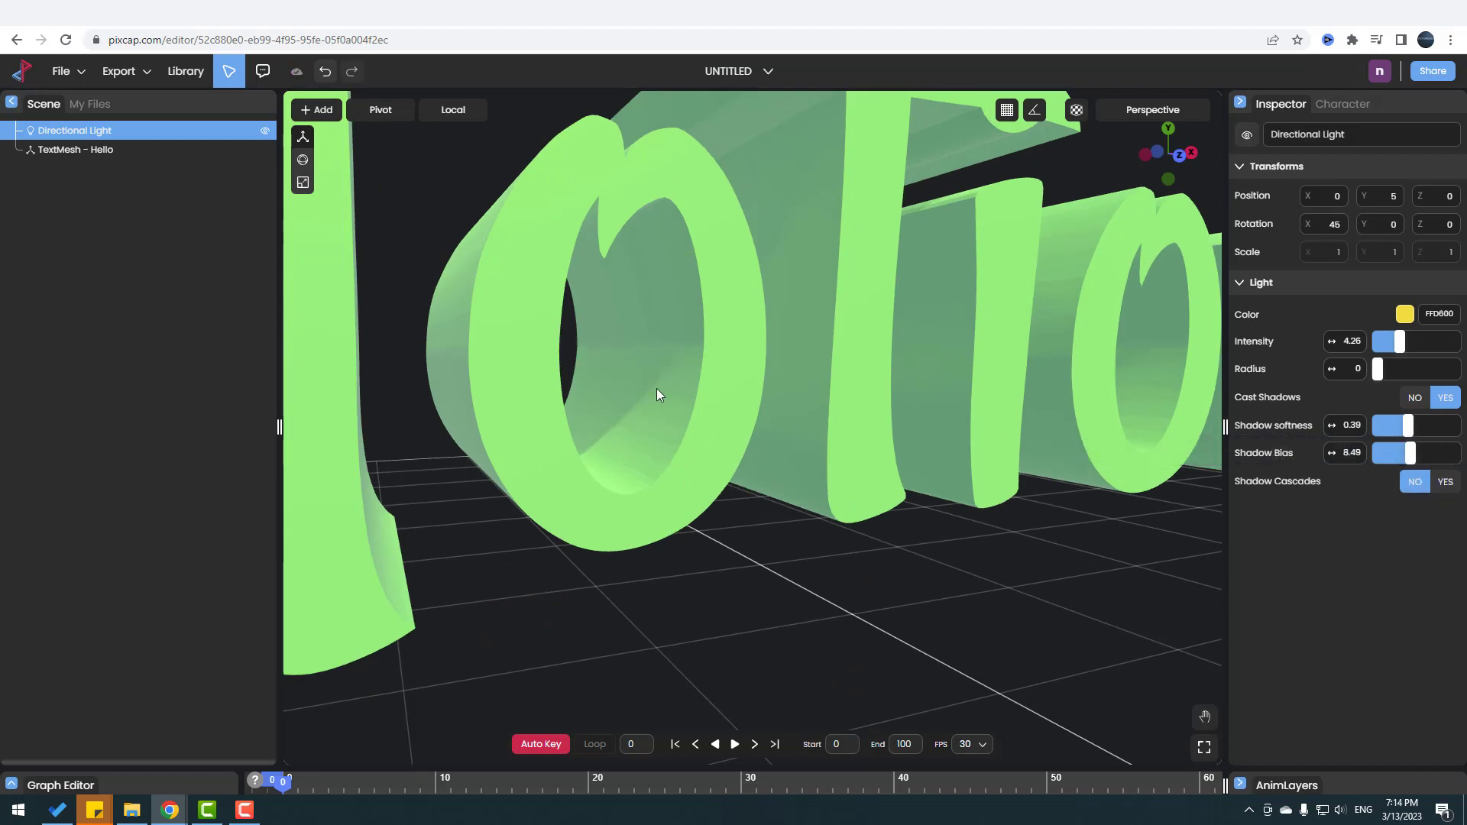
click(1445, 482)
scroll(616, 509, down, 10)
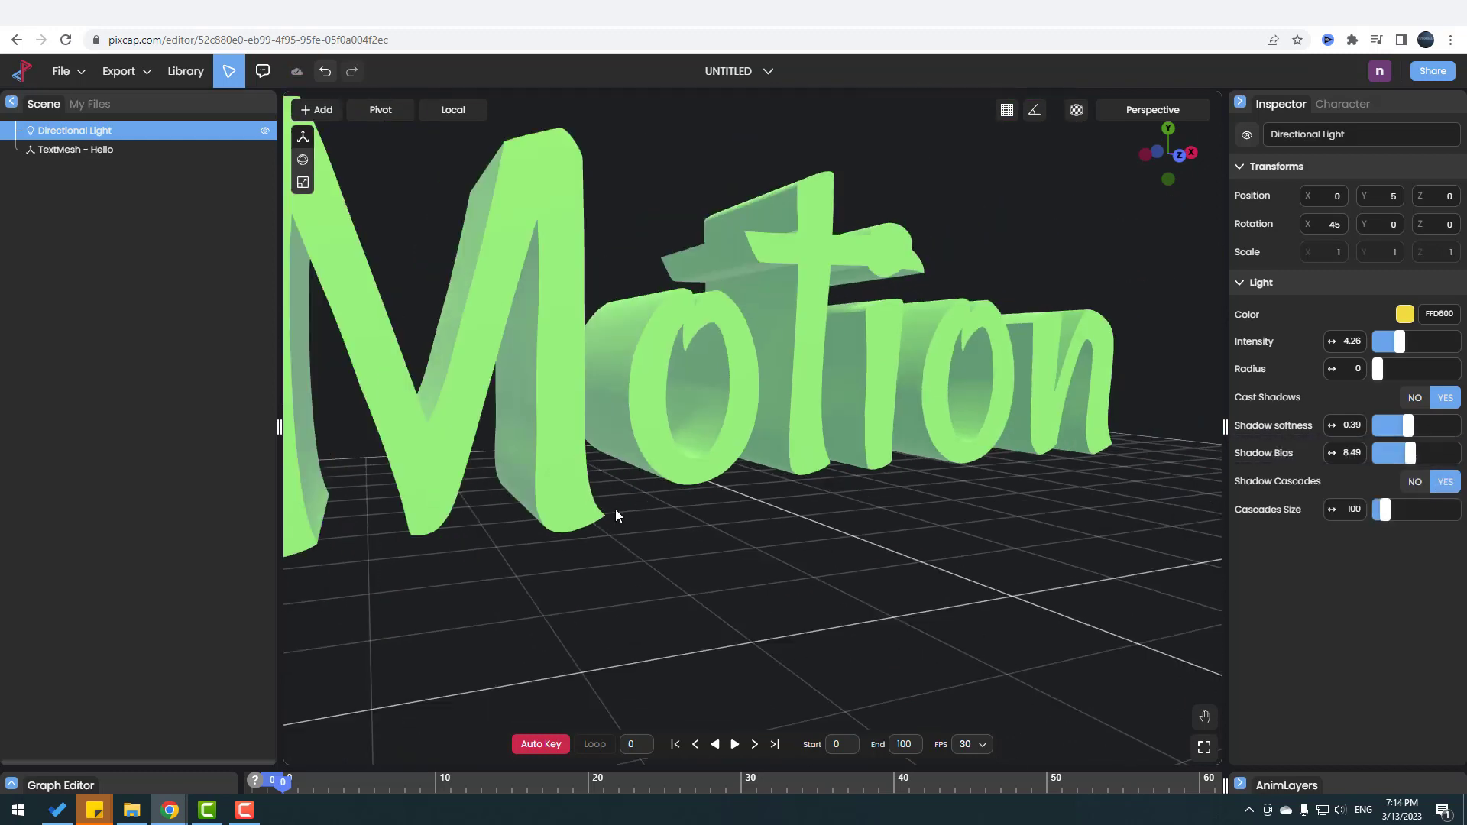
drag(804, 443, 762, 508)
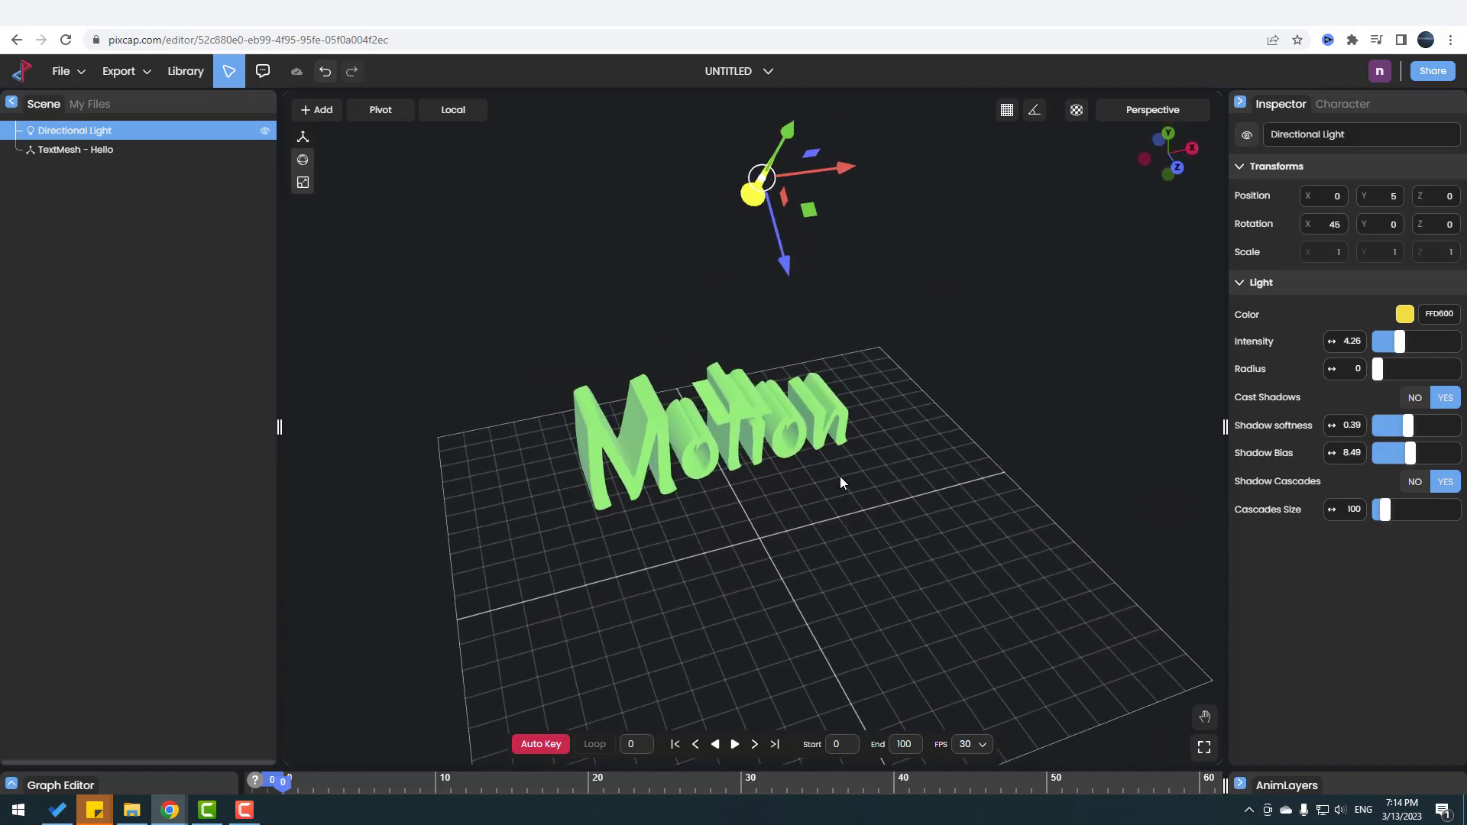
Step: Browse the asset library's Scenes, Characters and Animations collections
click(181, 71)
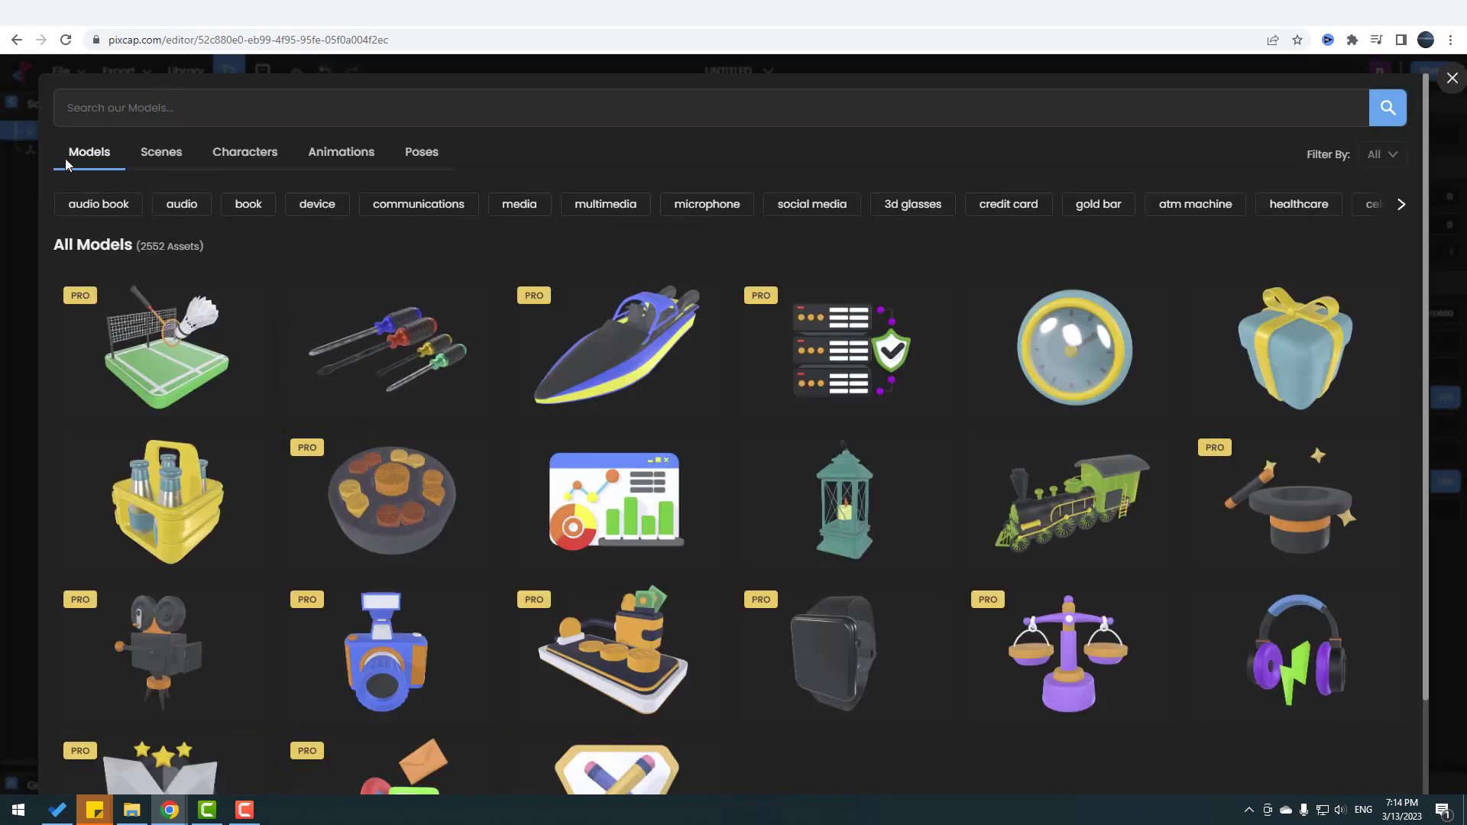
click(162, 155)
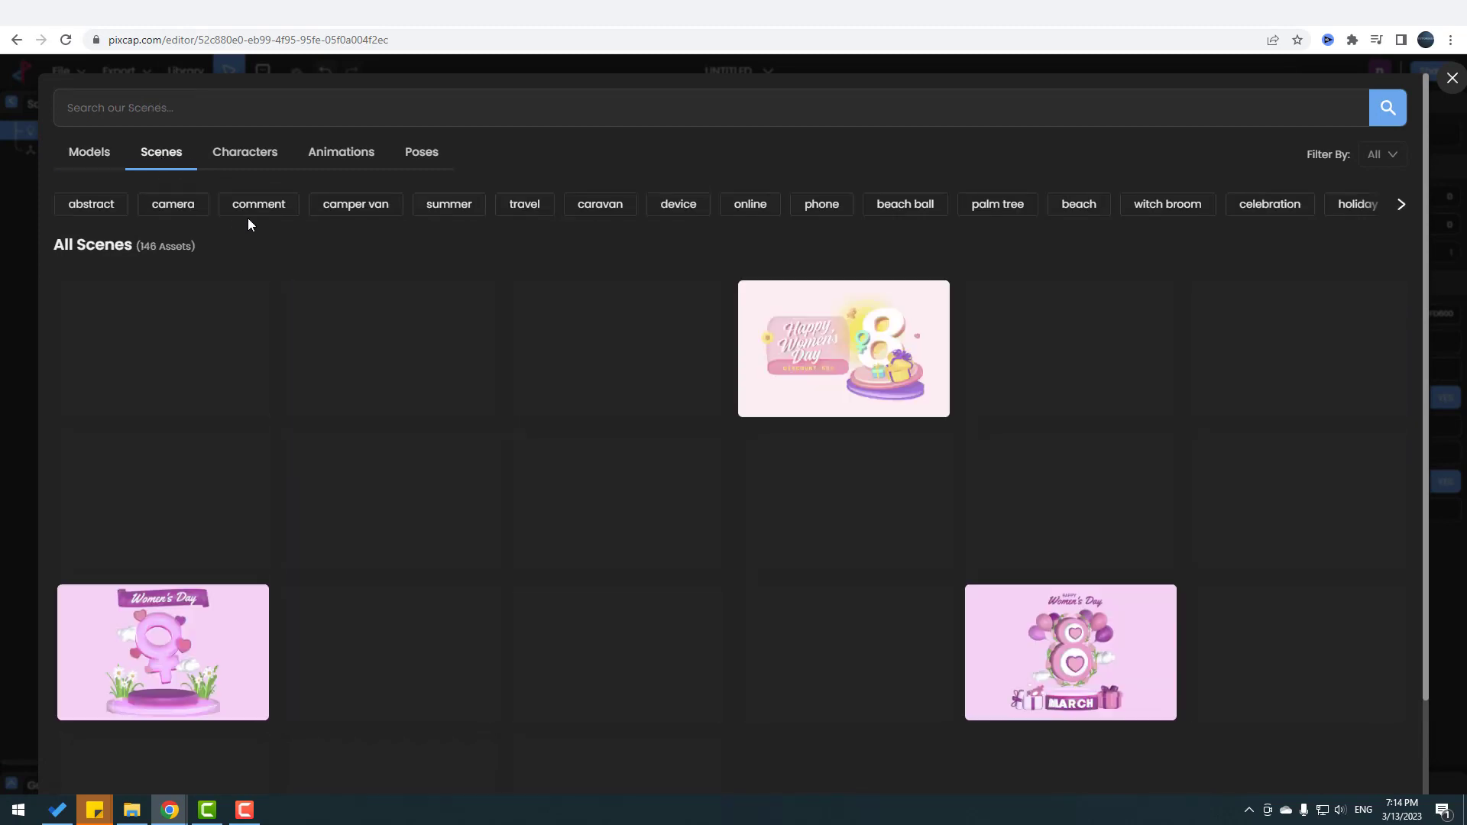
scroll(1073, 413, down, 2)
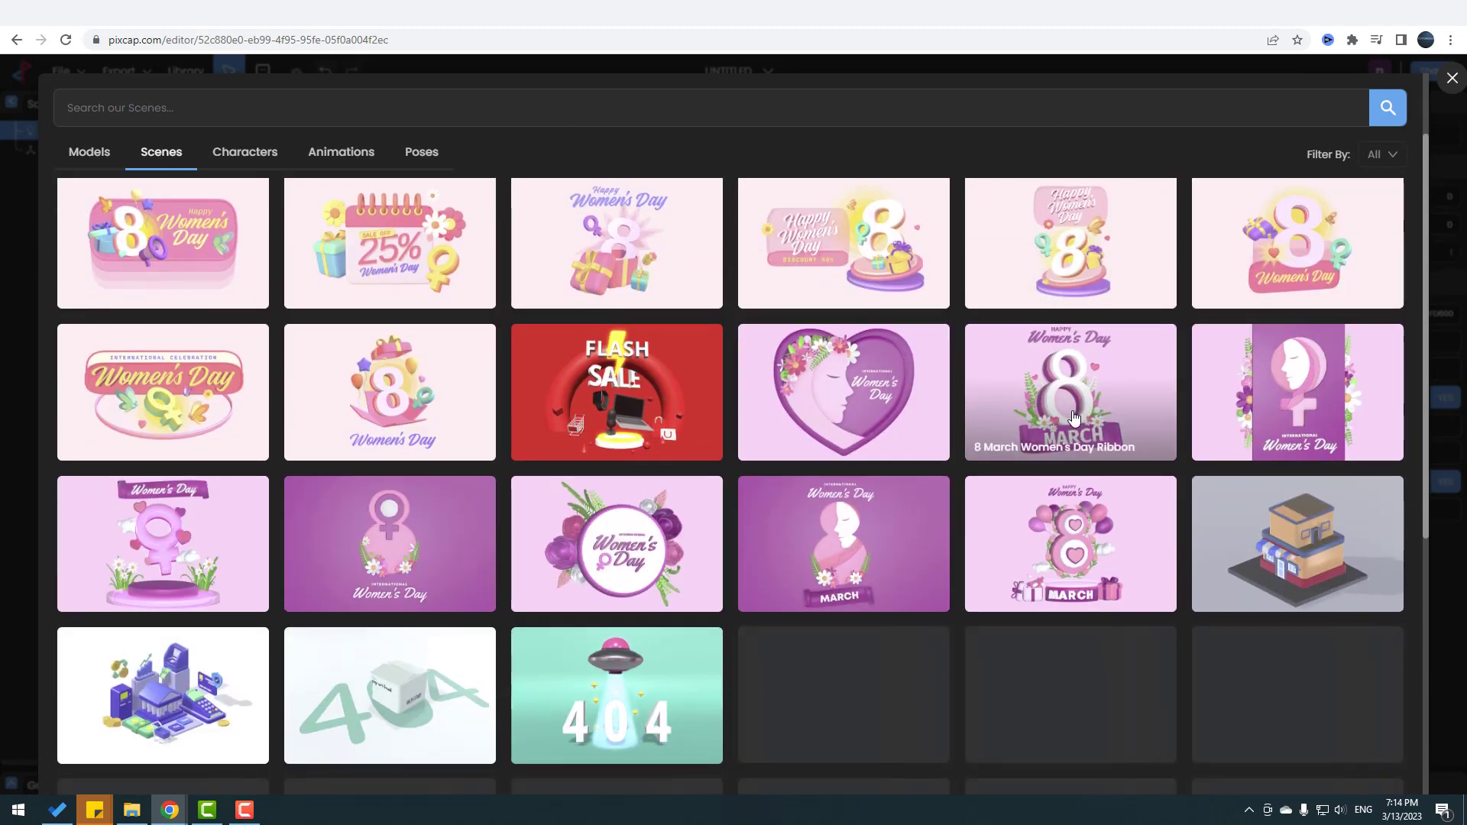
scroll(1026, 433, down, 5)
scroll(716, 387, up, 3)
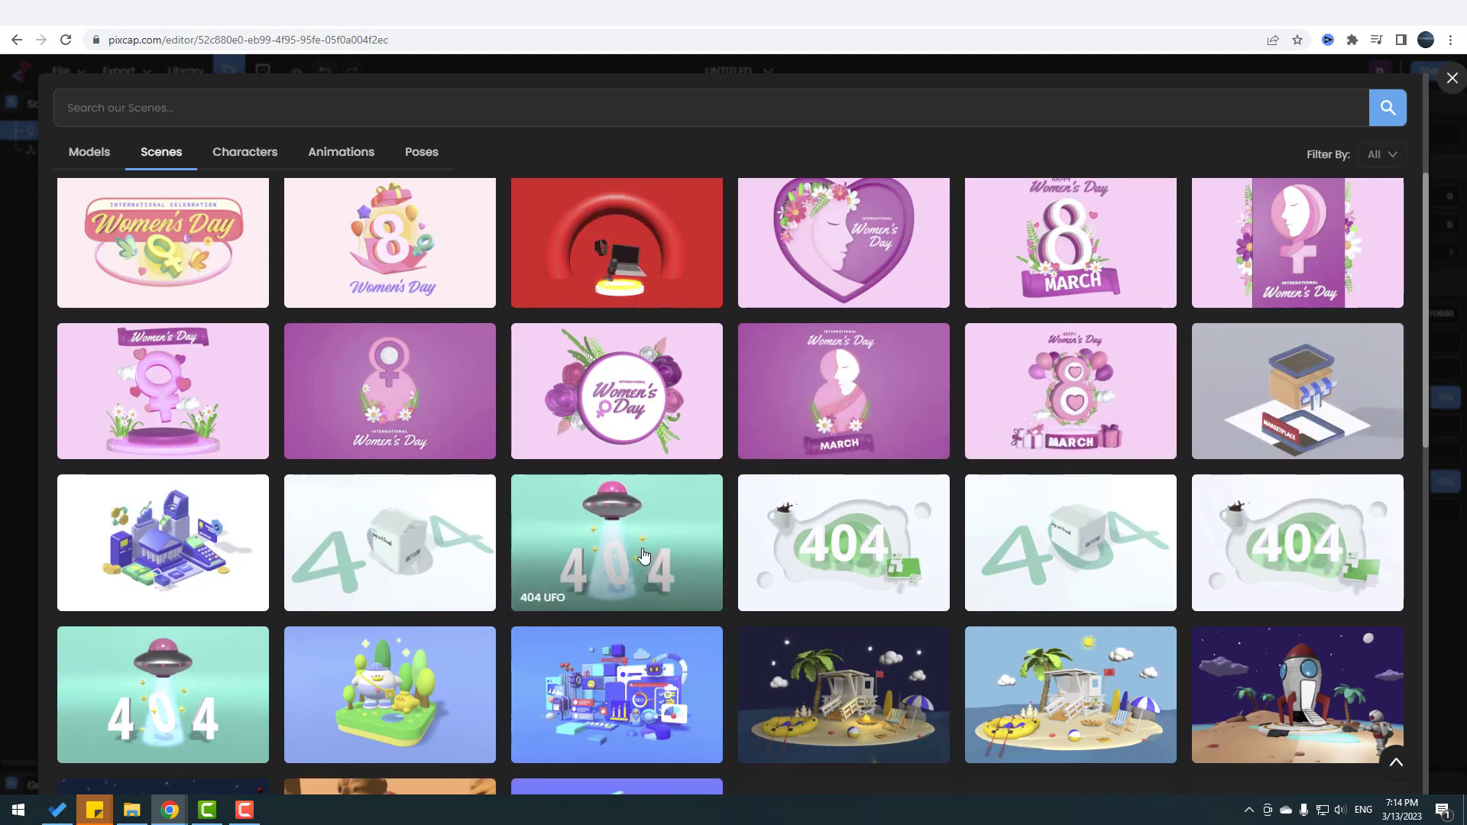
scroll(619, 569, up, 3)
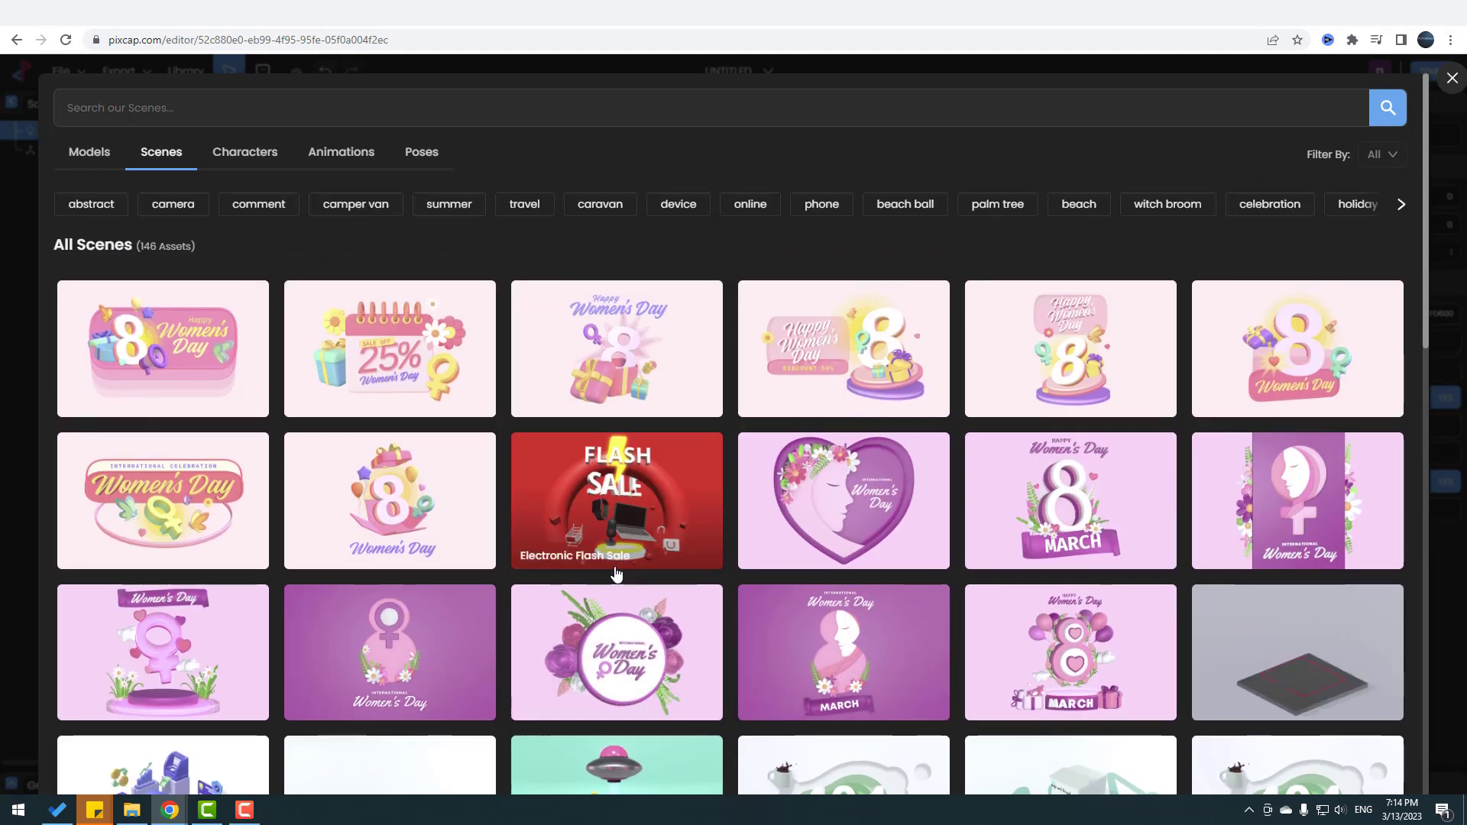
click(235, 156)
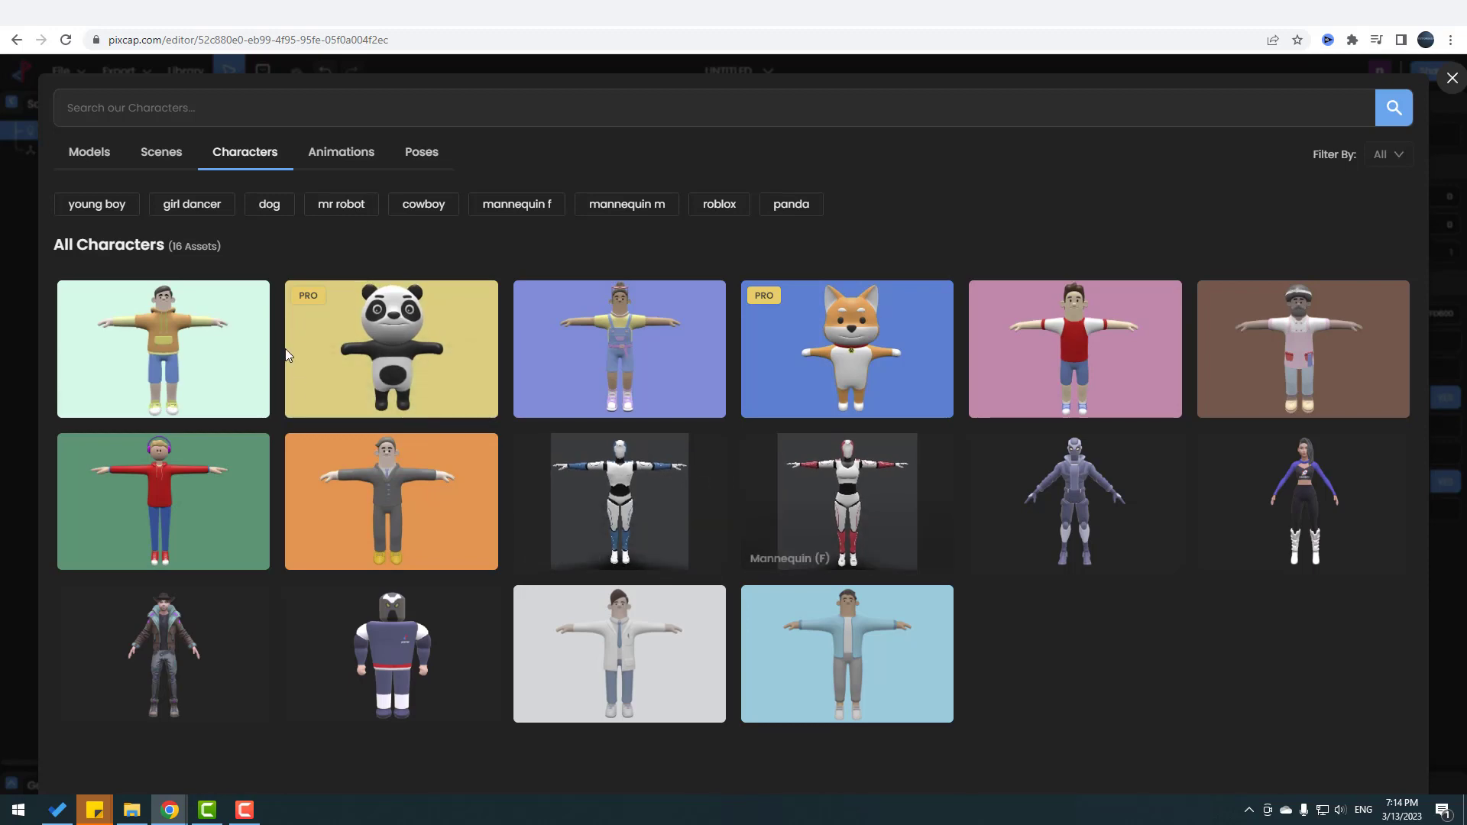
click(341, 156)
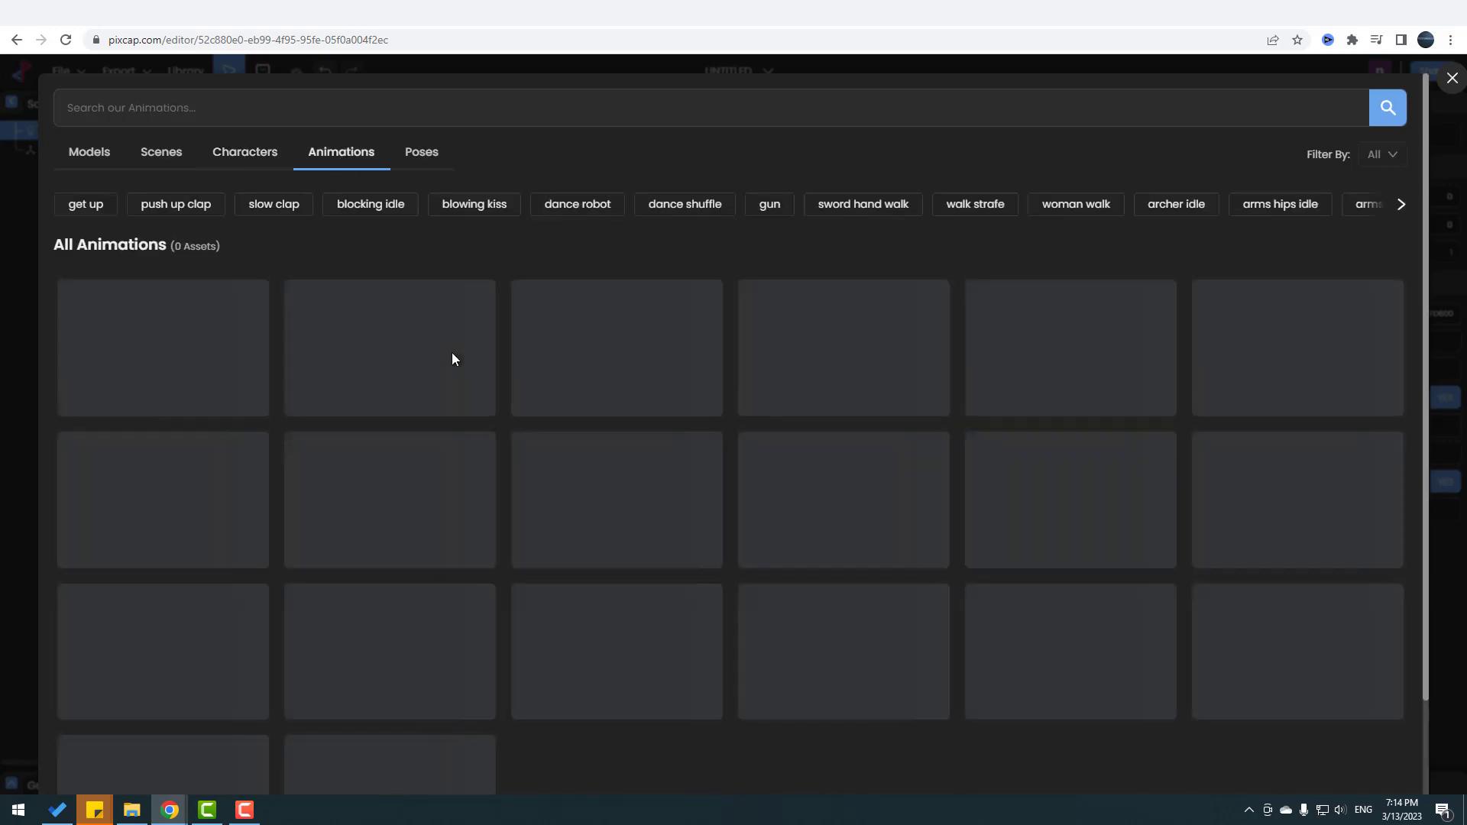
scroll(586, 426, down, 5)
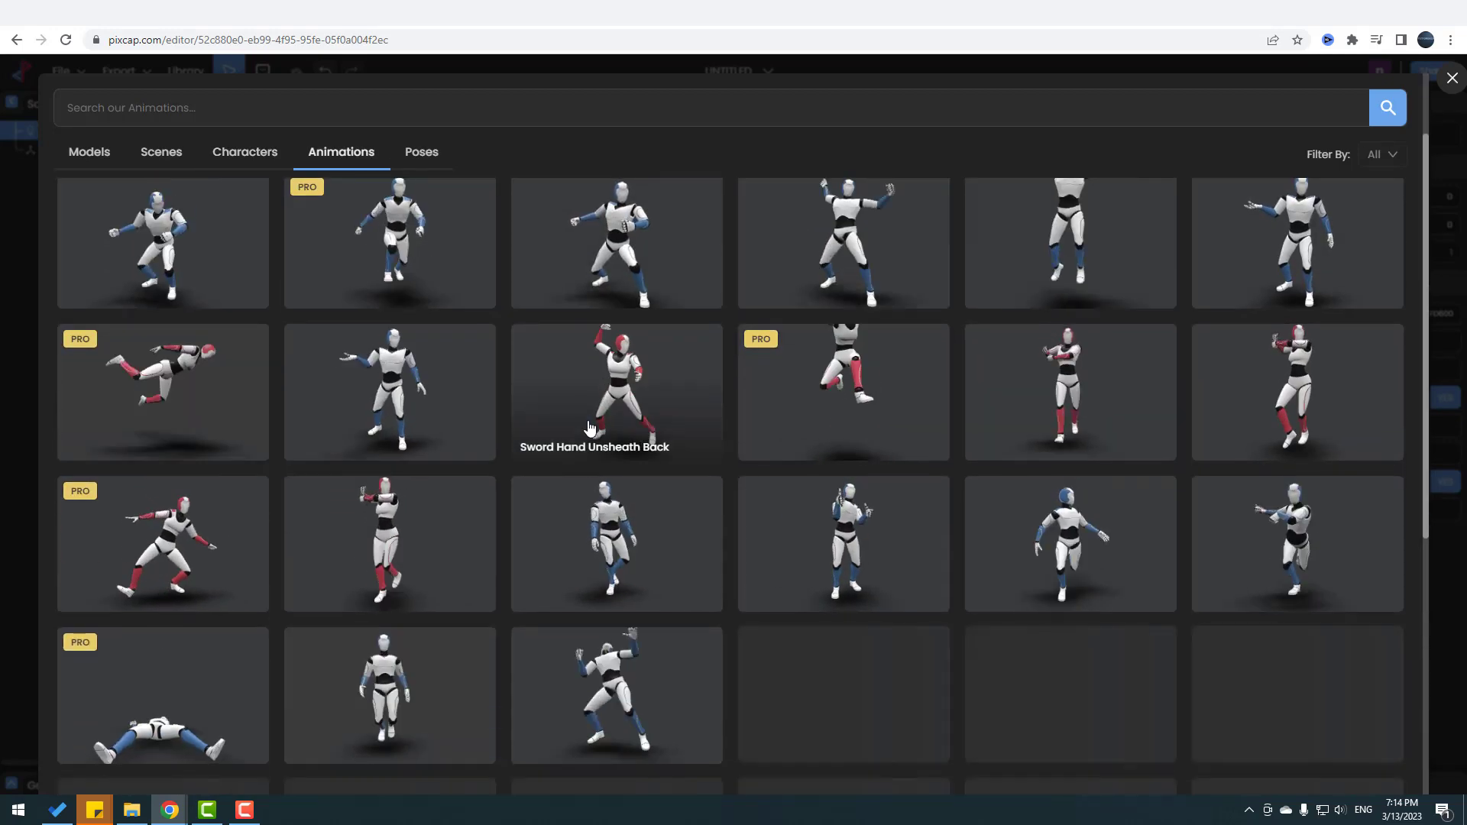
scroll(721, 508, down, 5)
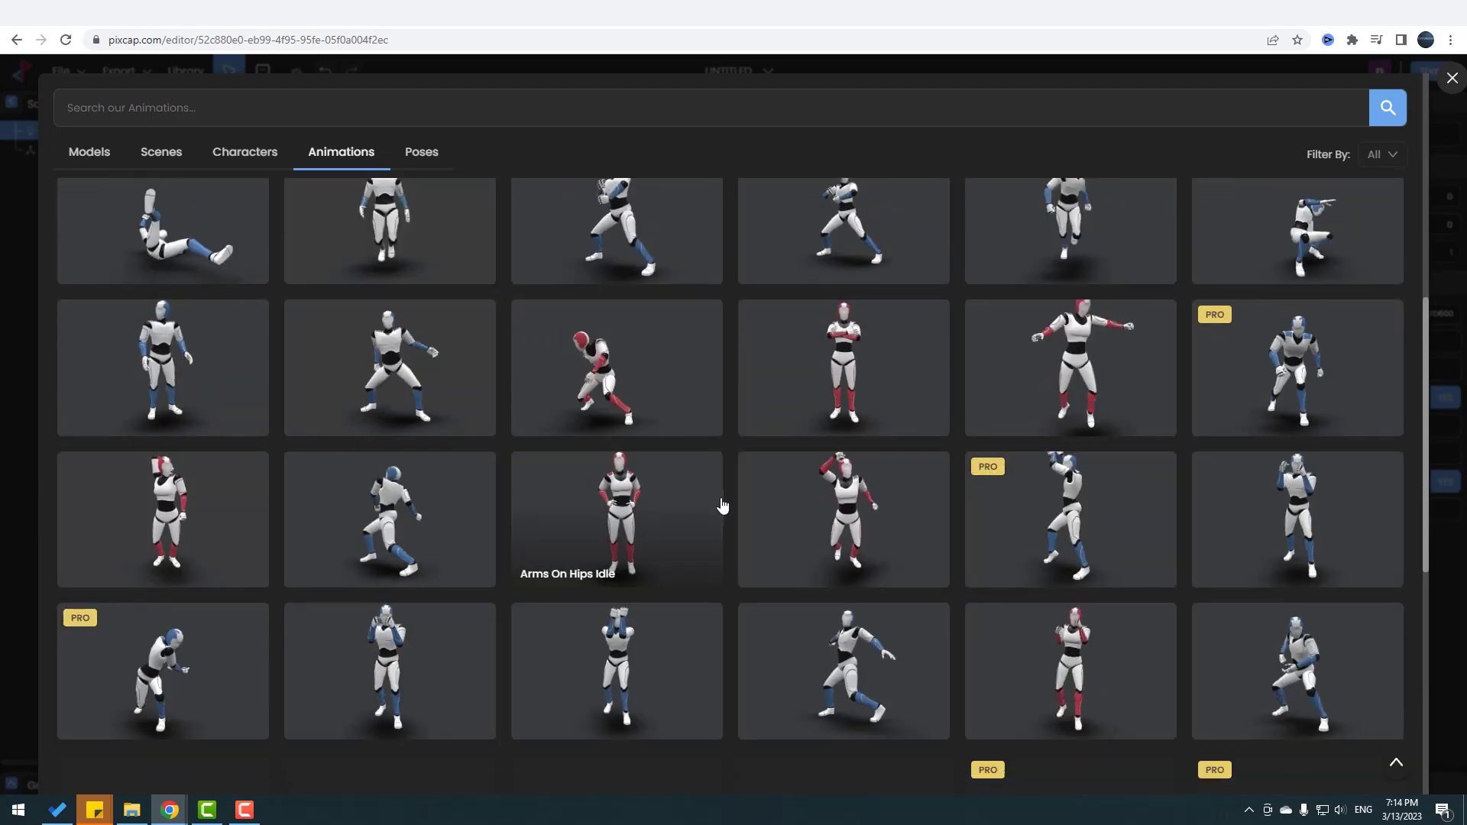
scroll(711, 514, up, 10)
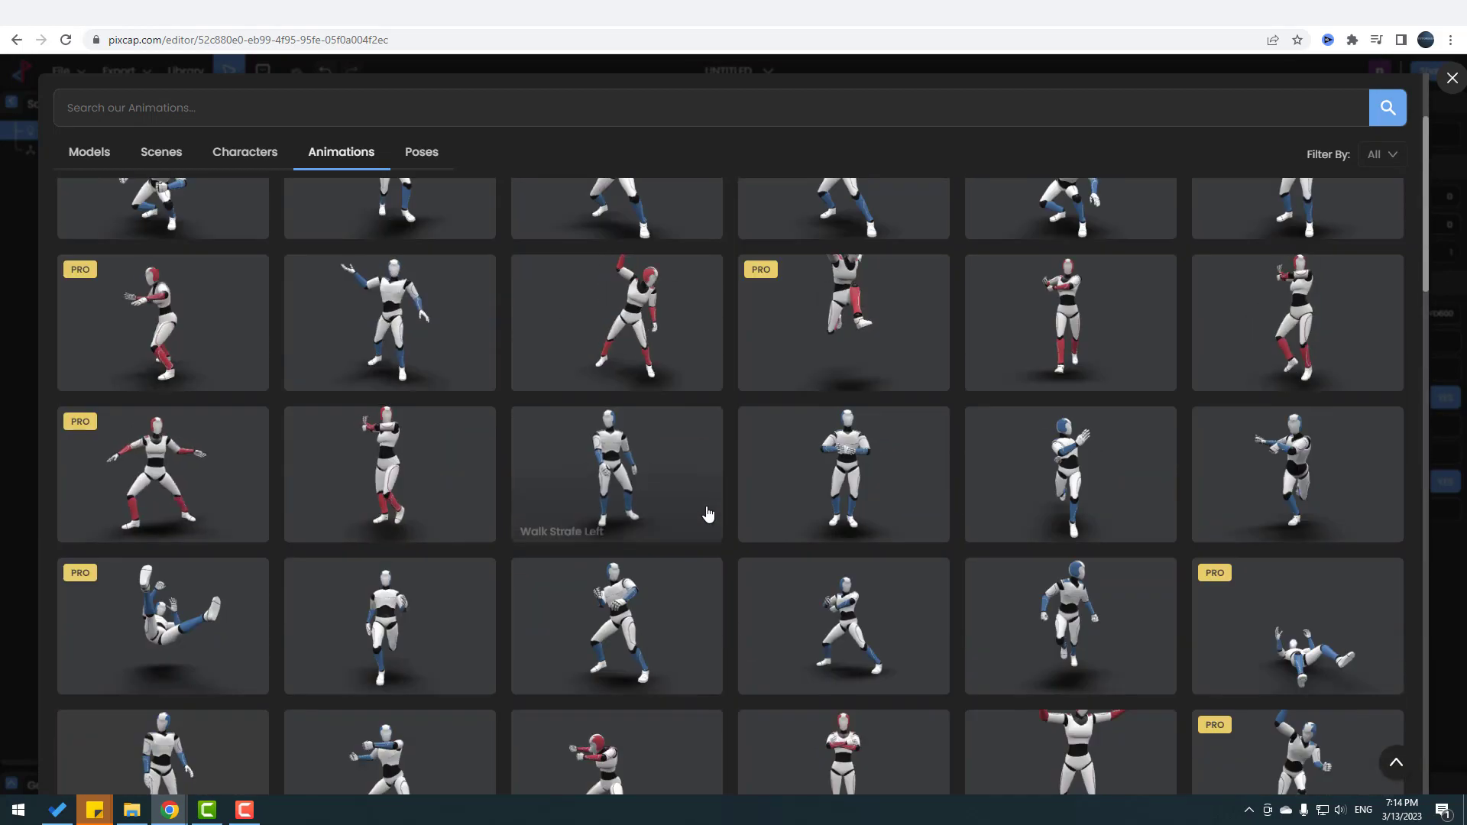
click(139, 164)
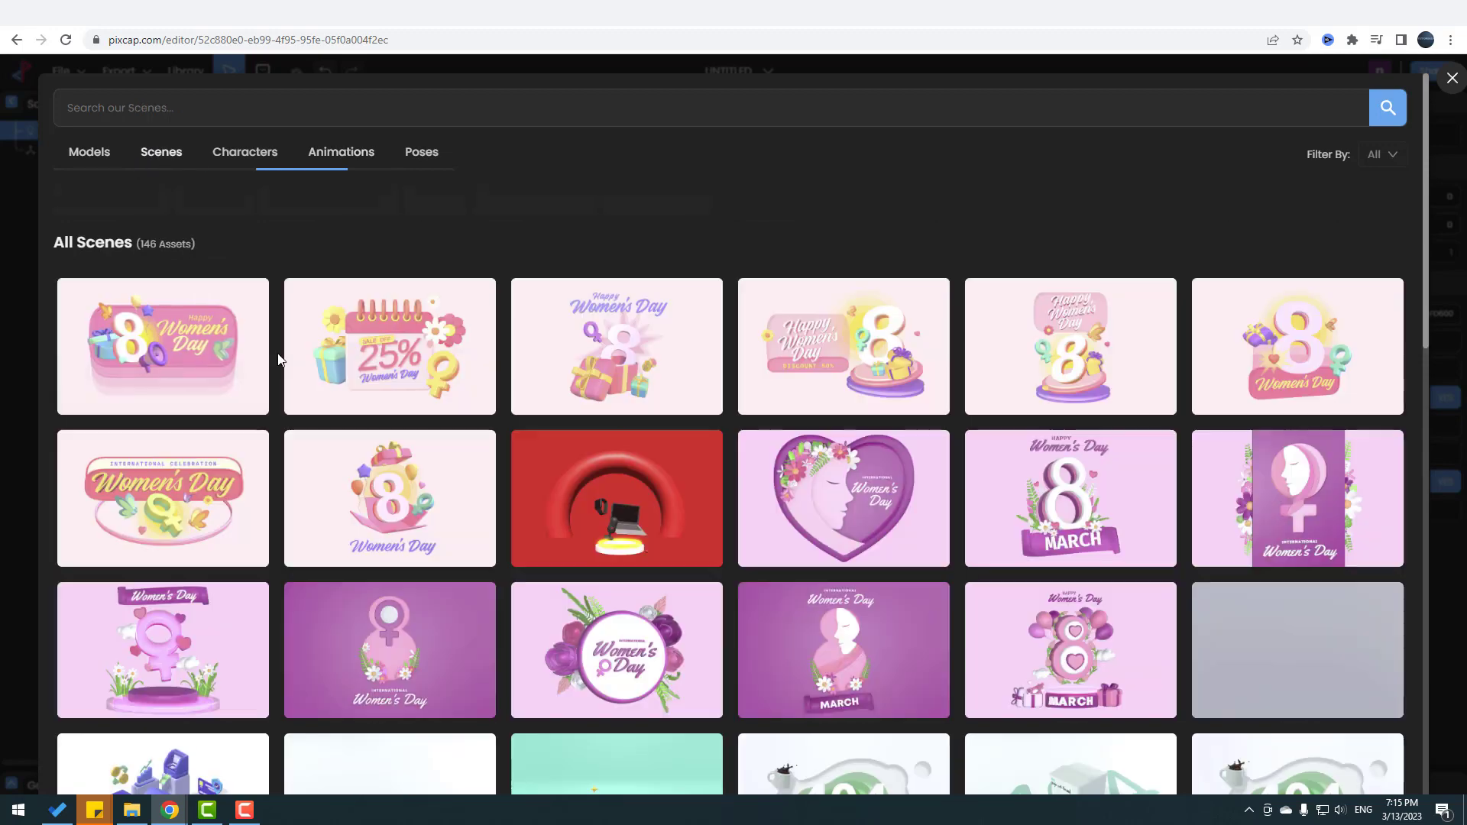
Step: Search the scenes for 'marketing' and import Electronic Flash Sale
click(155, 104)
text(morketing)
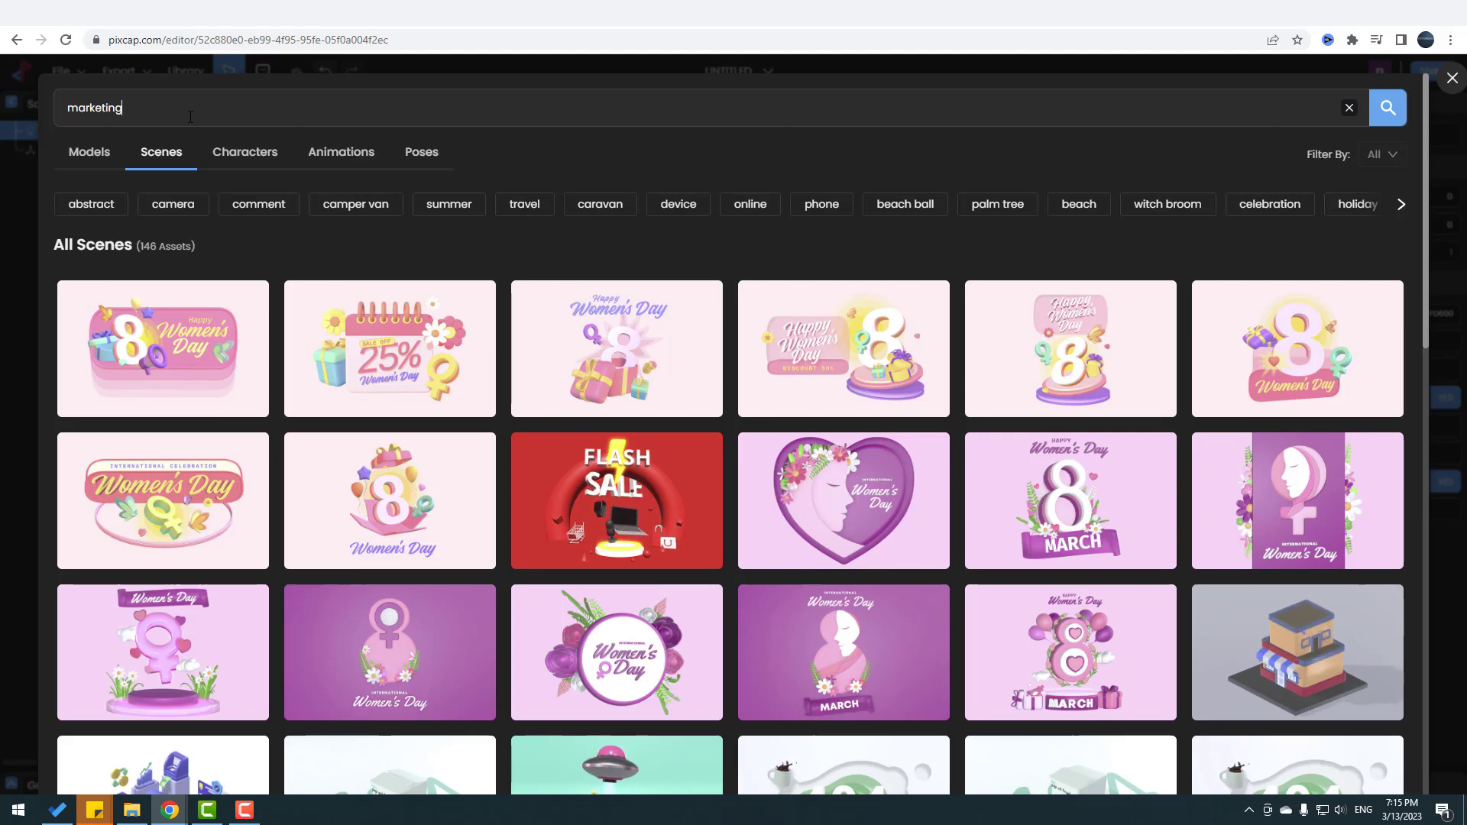
click(1387, 114)
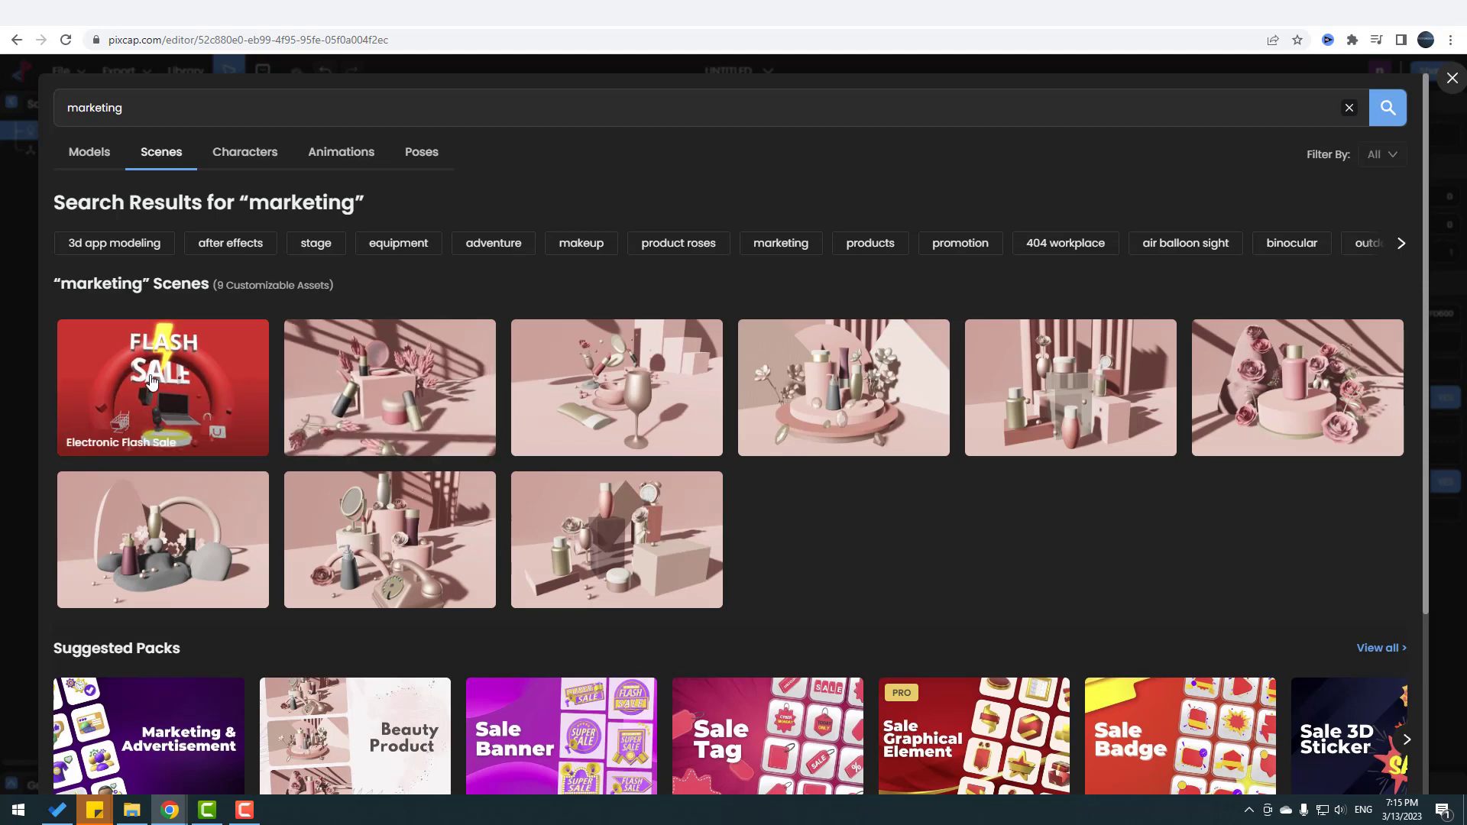
click(195, 382)
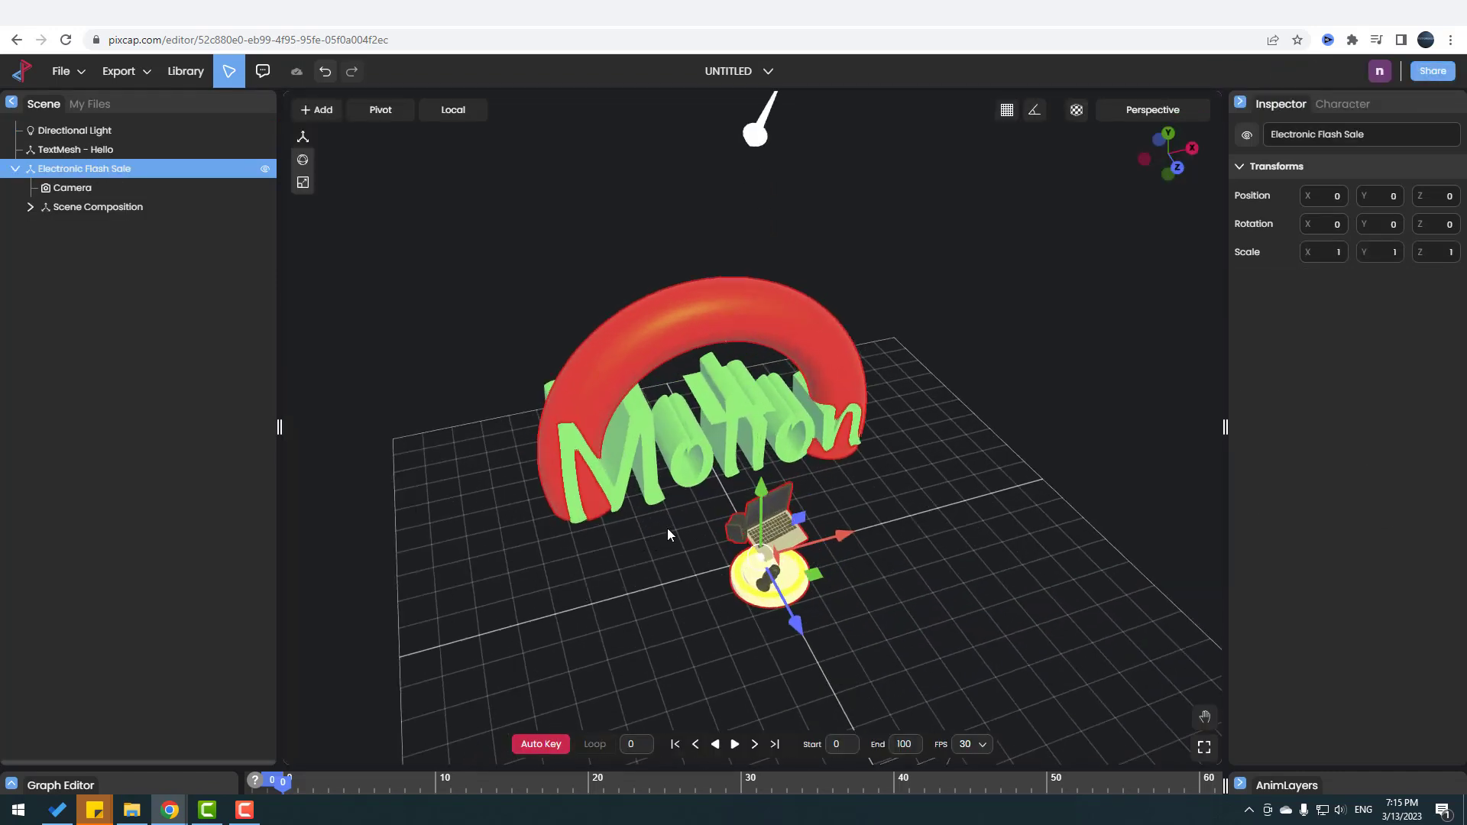
Step: Delete the Motion 3D text and play the Flash Sale scene's animation
click(710, 396)
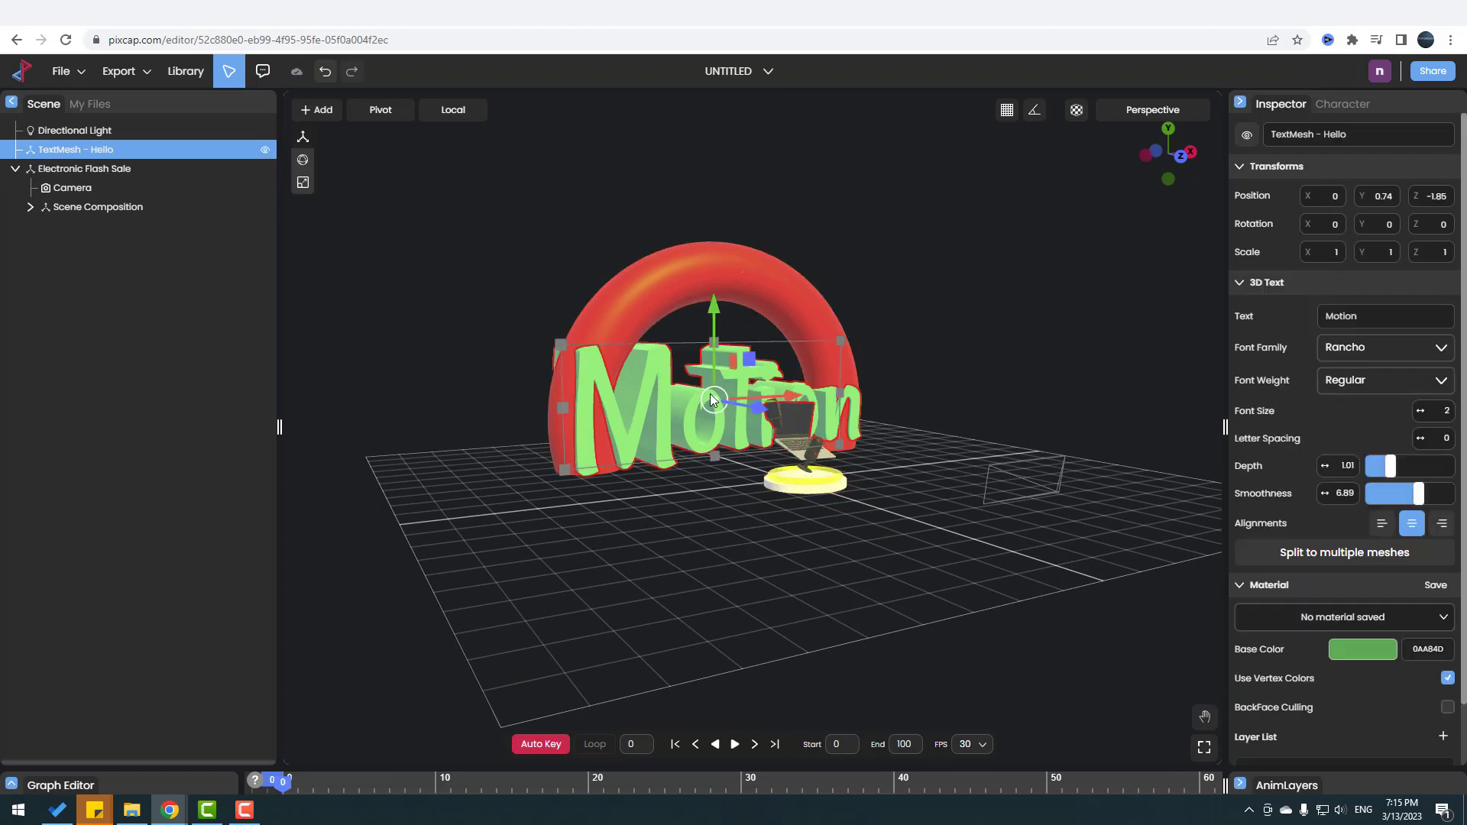
key(Delete)
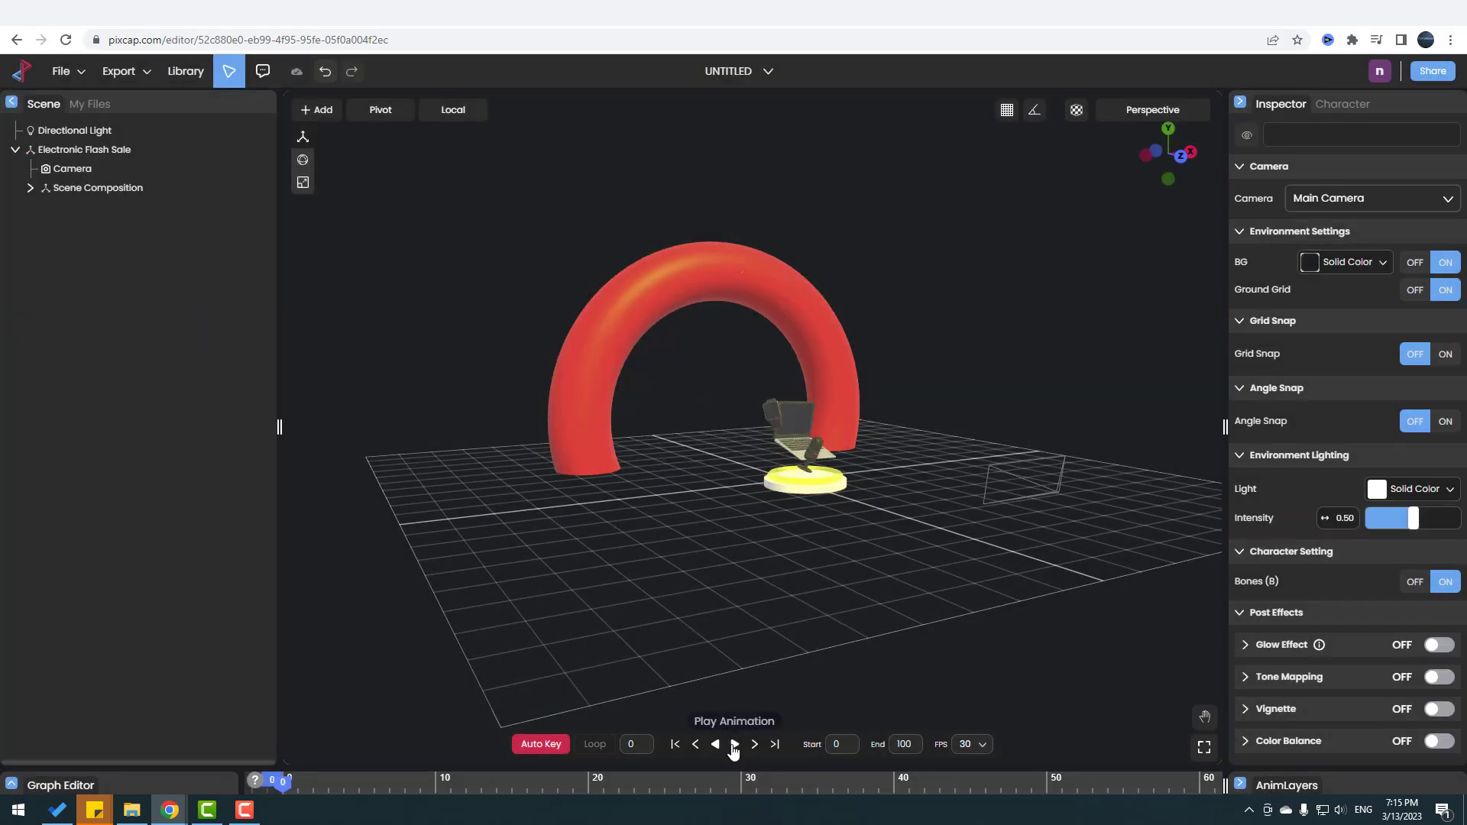
click(733, 745)
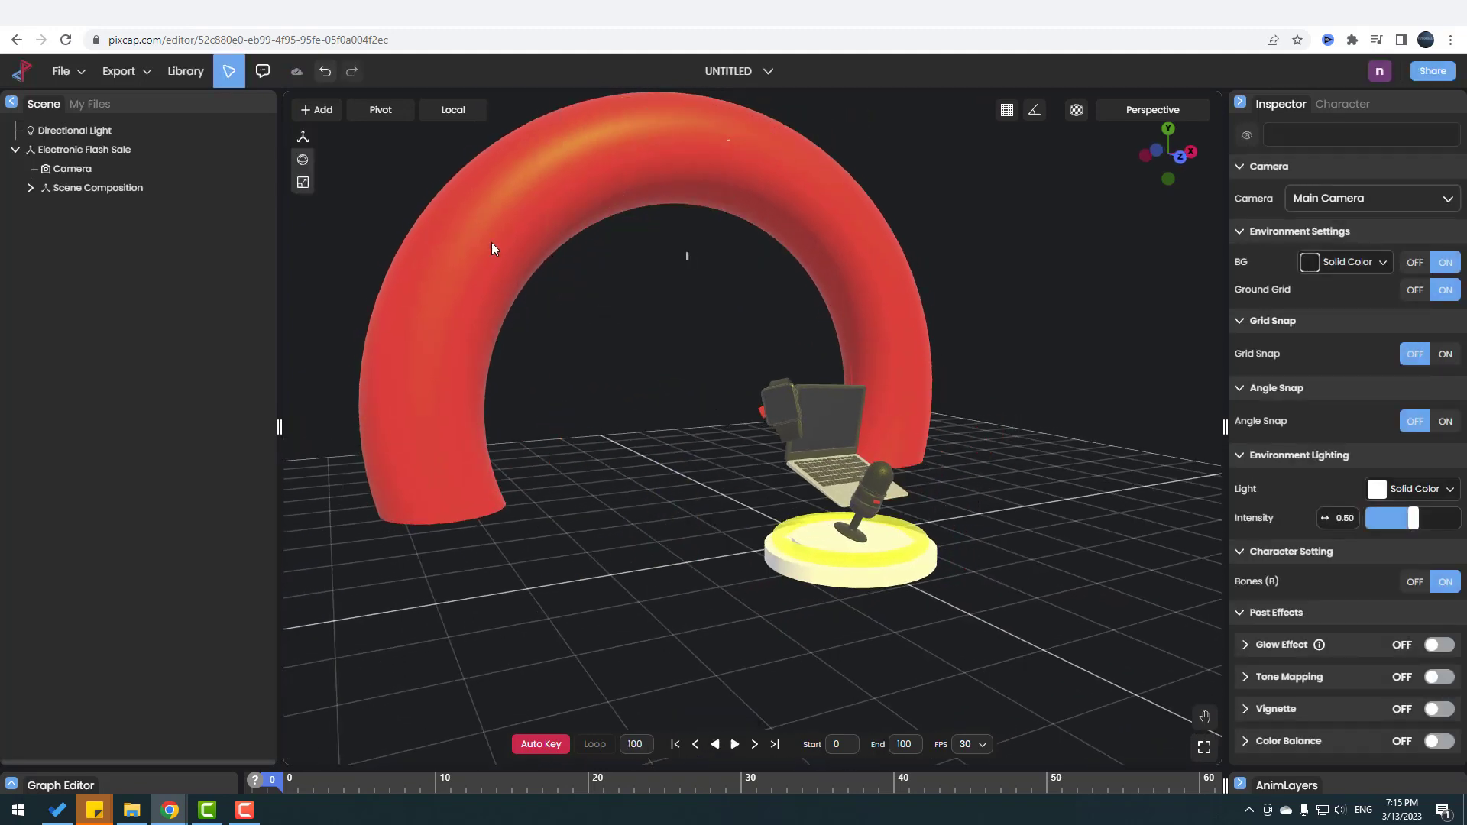
drag(492, 242, 603, 353)
click(315, 110)
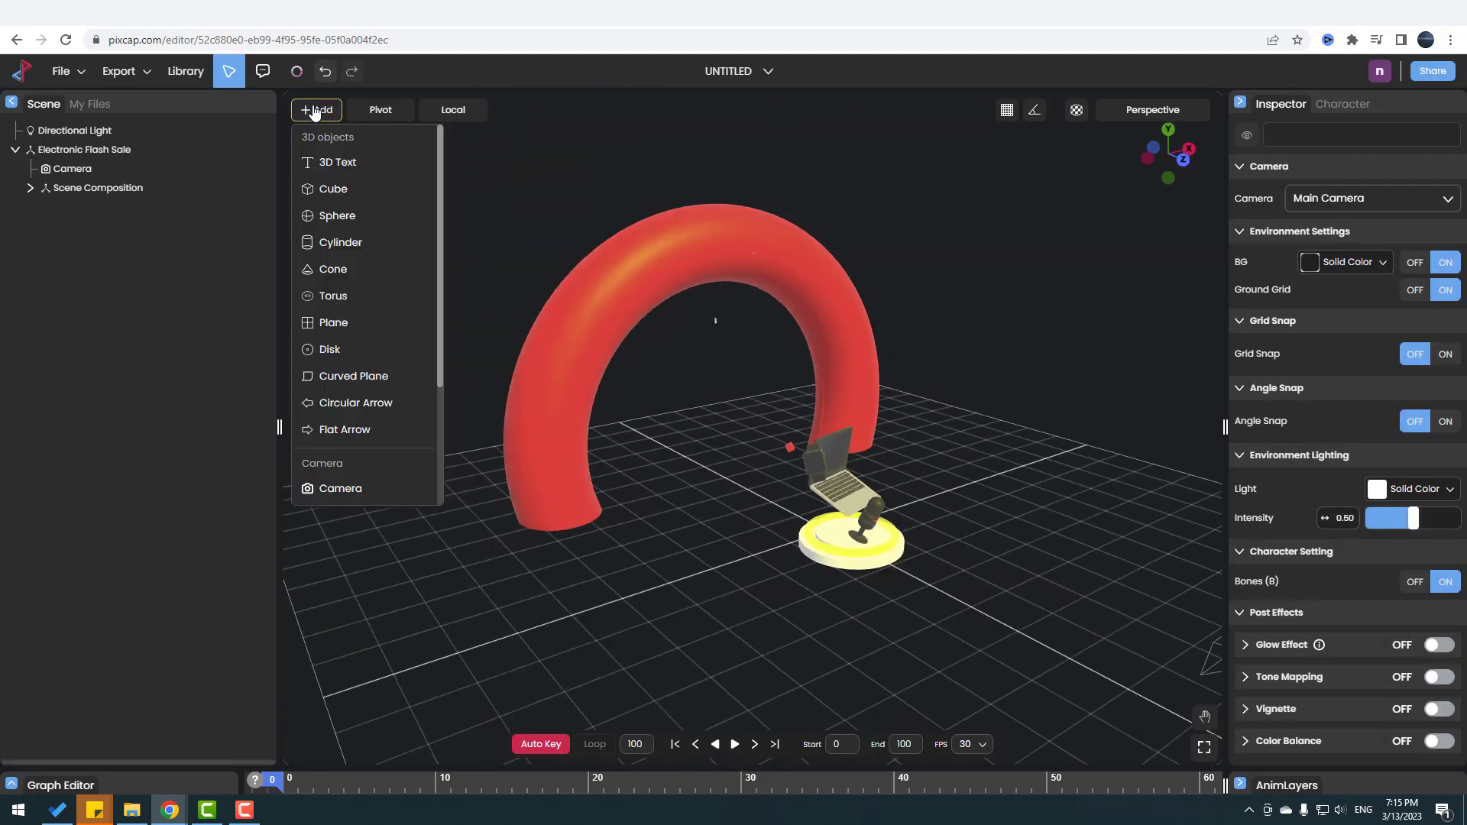
Step: Add a plane and scale it to 17.72 on every axis as a floor
click(342, 323)
drag(742, 556, 327, 264)
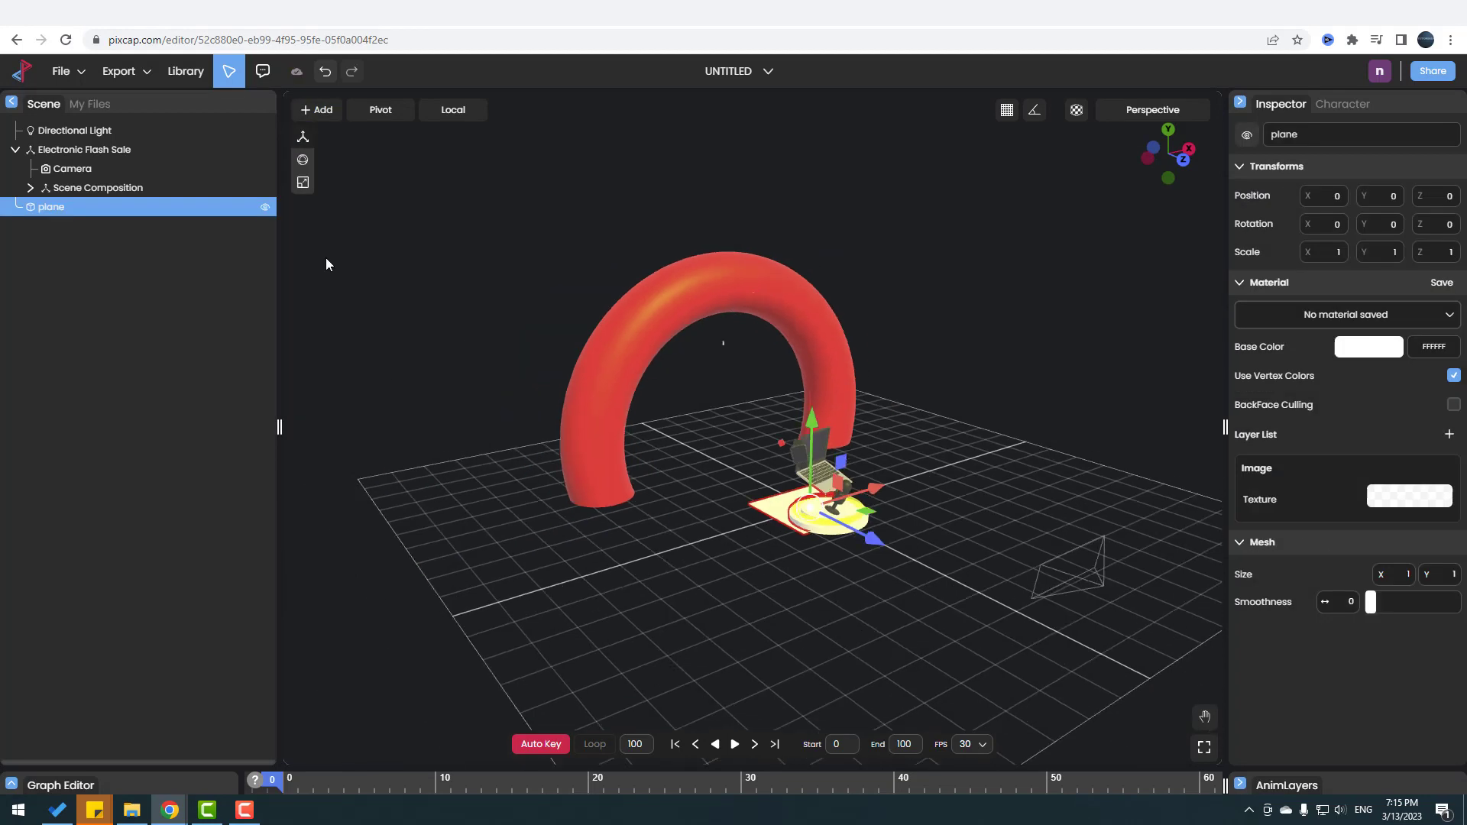
click(303, 189)
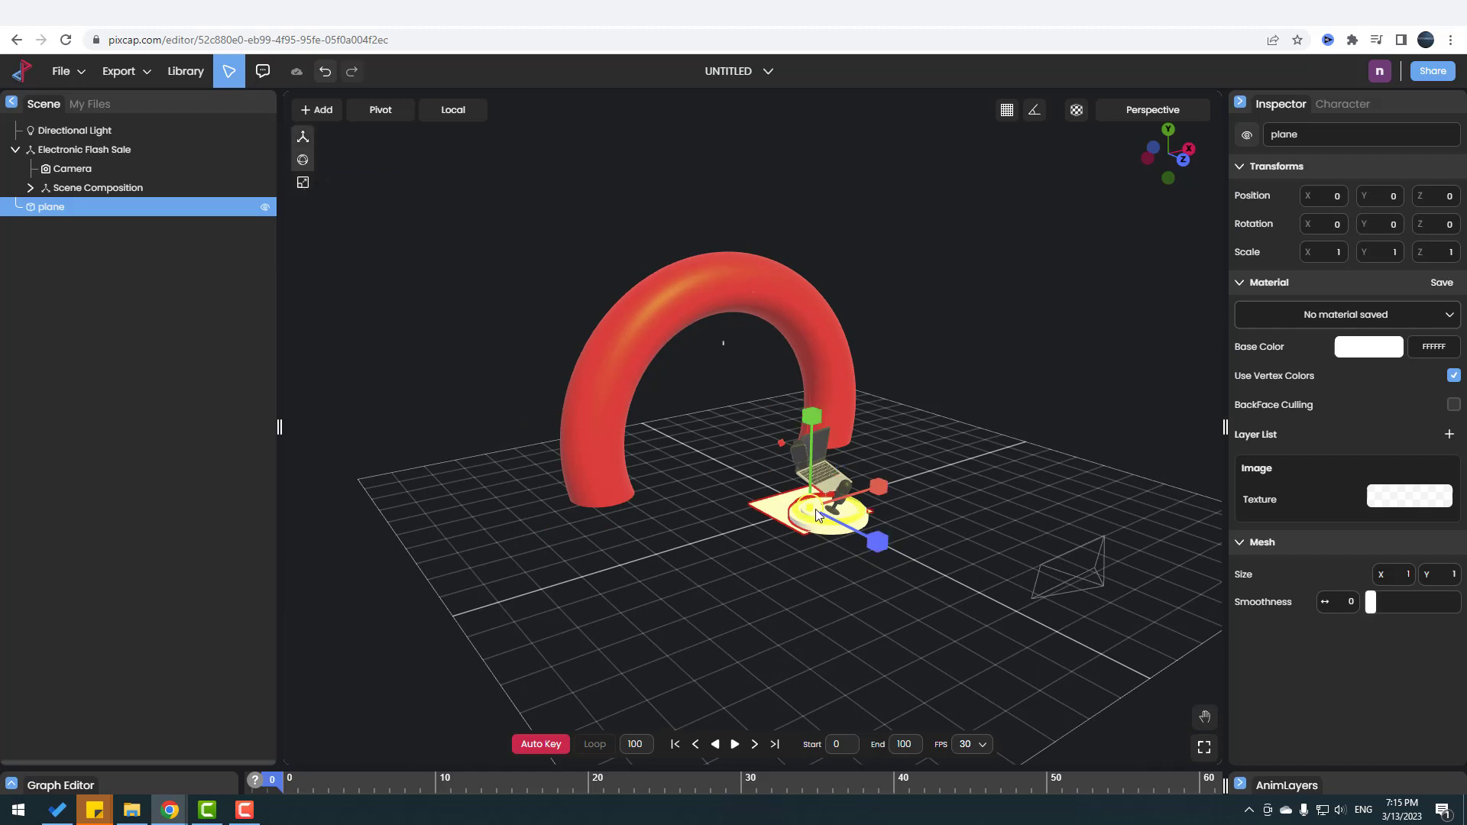
drag(816, 514, 1139, 268)
scroll(1098, 424, down, 3)
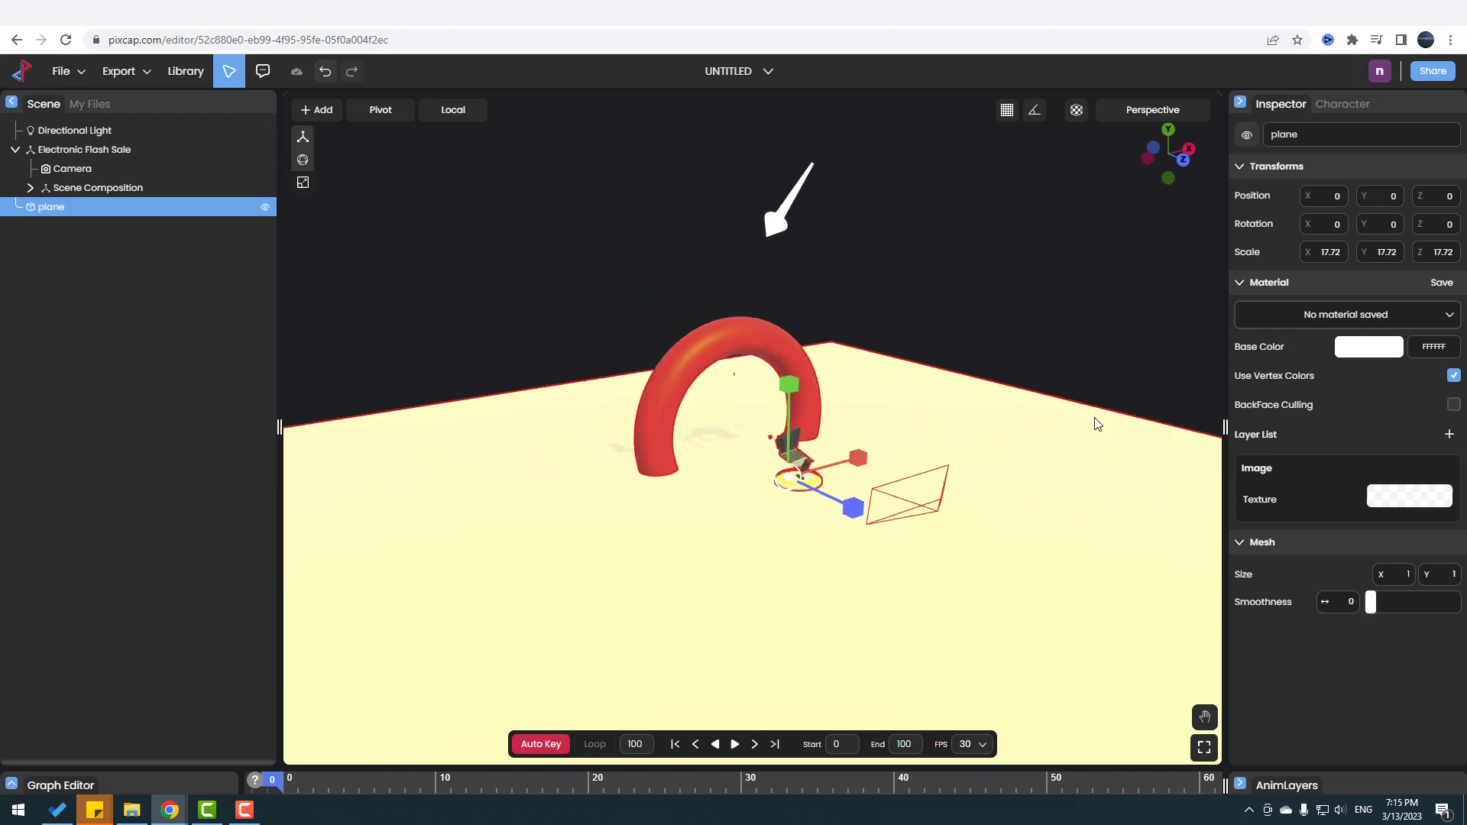
Step: Select the scene camera and play the animation, pausing at frame 74
click(1012, 364)
drag(1012, 363, 1061, 400)
click(1031, 442)
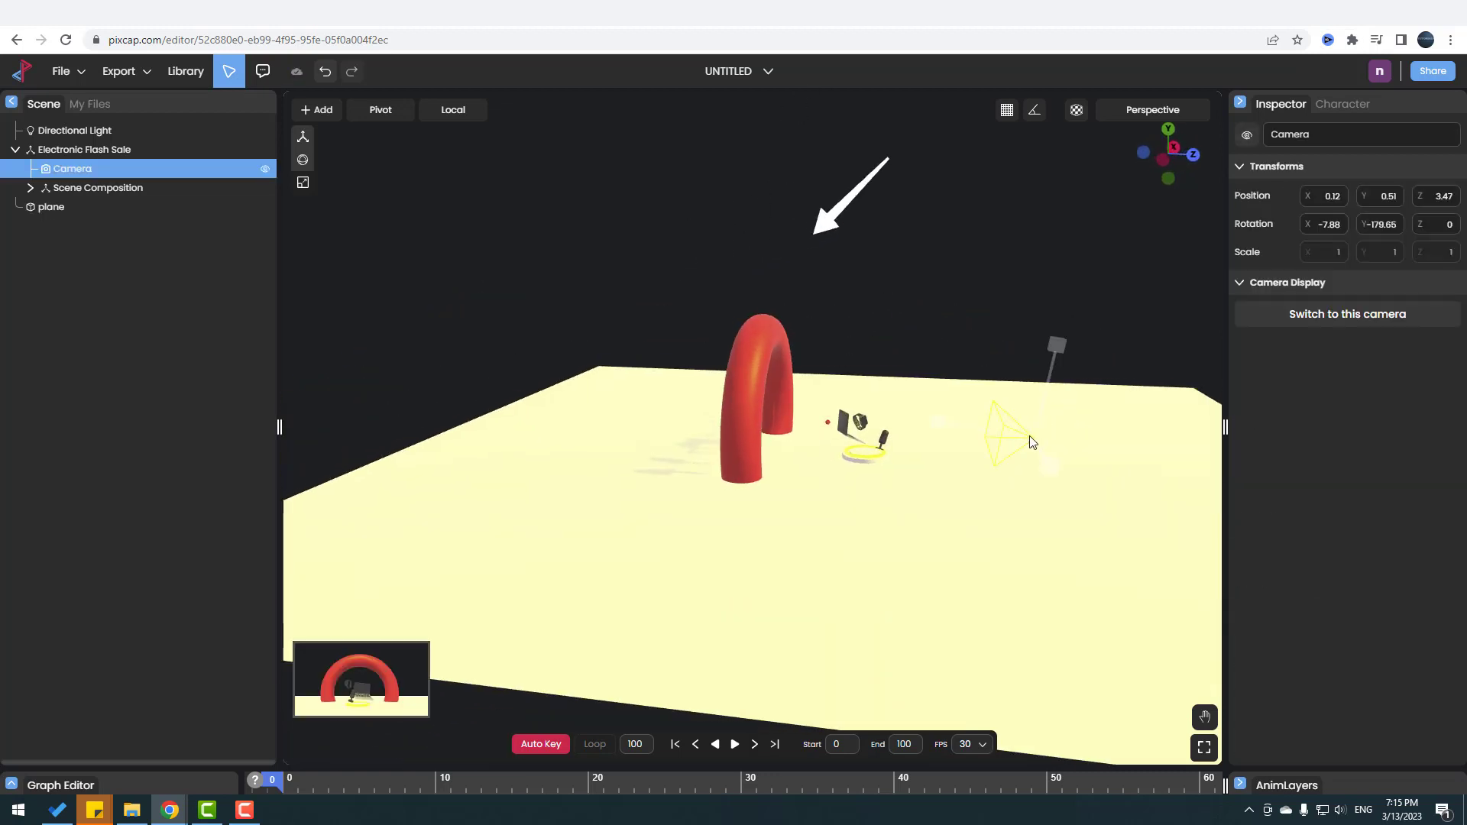
scroll(345, 702, up, 2)
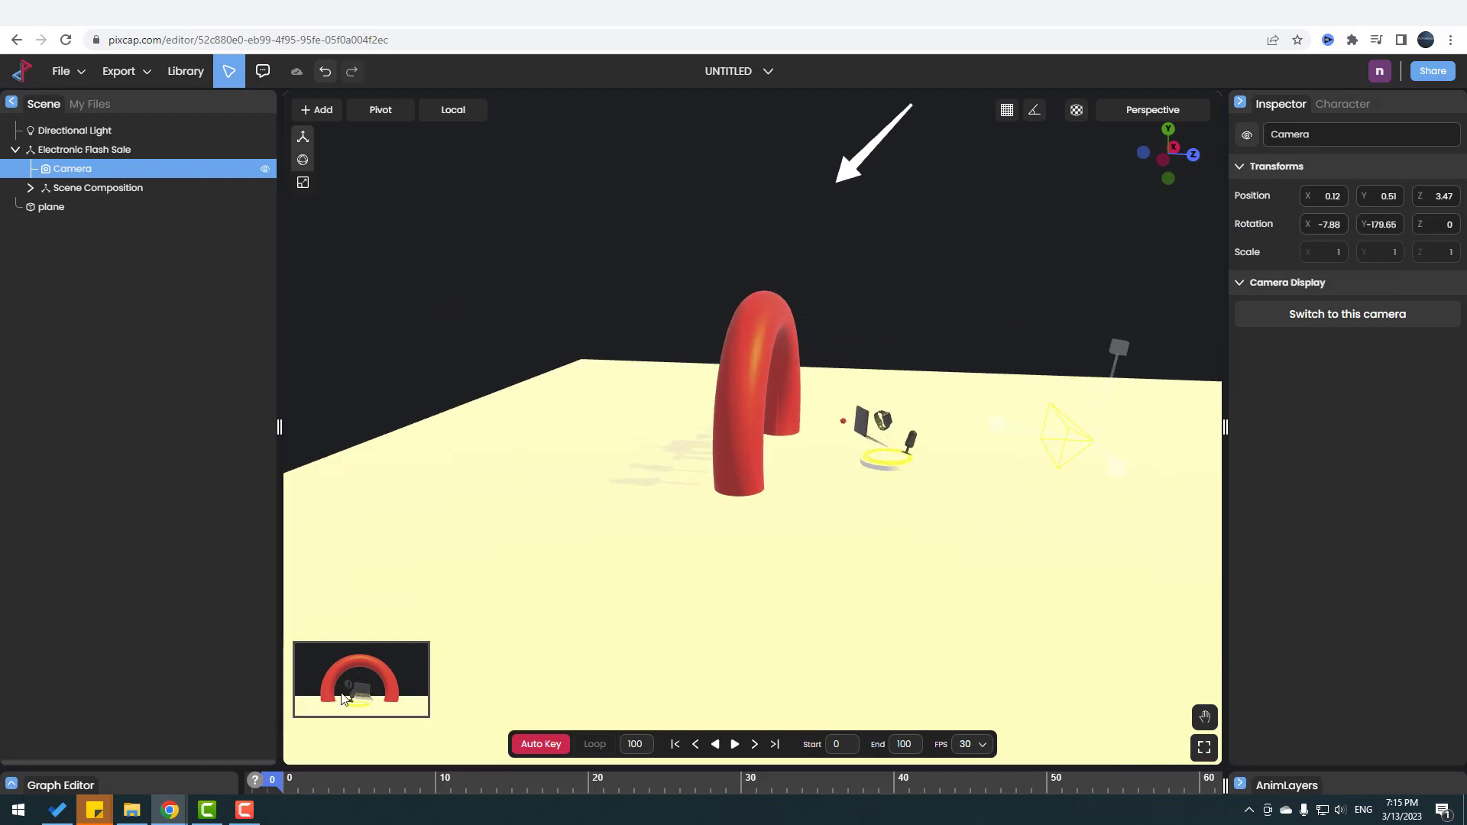
click(734, 744)
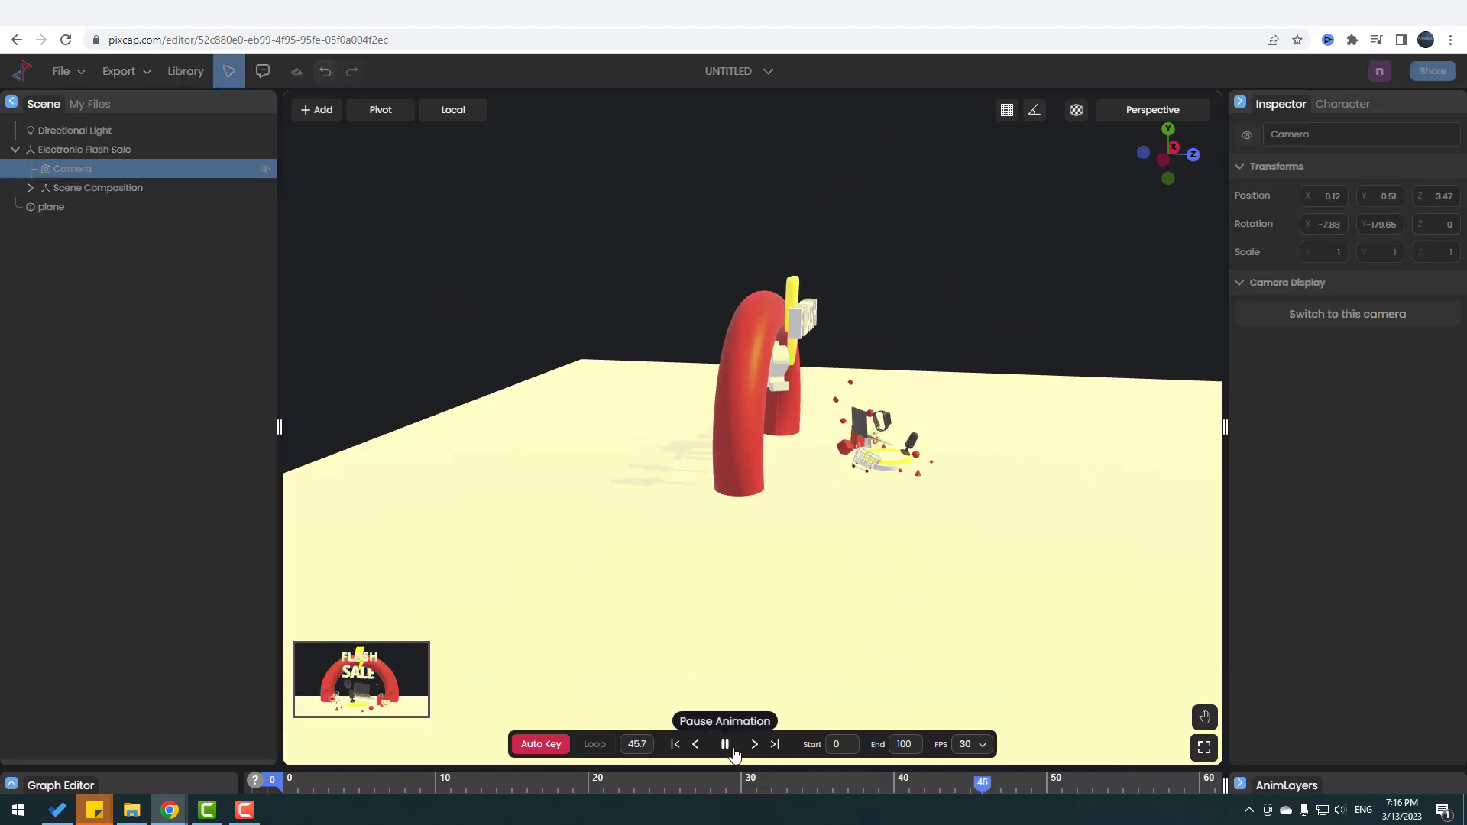
click(732, 749)
click(596, 417)
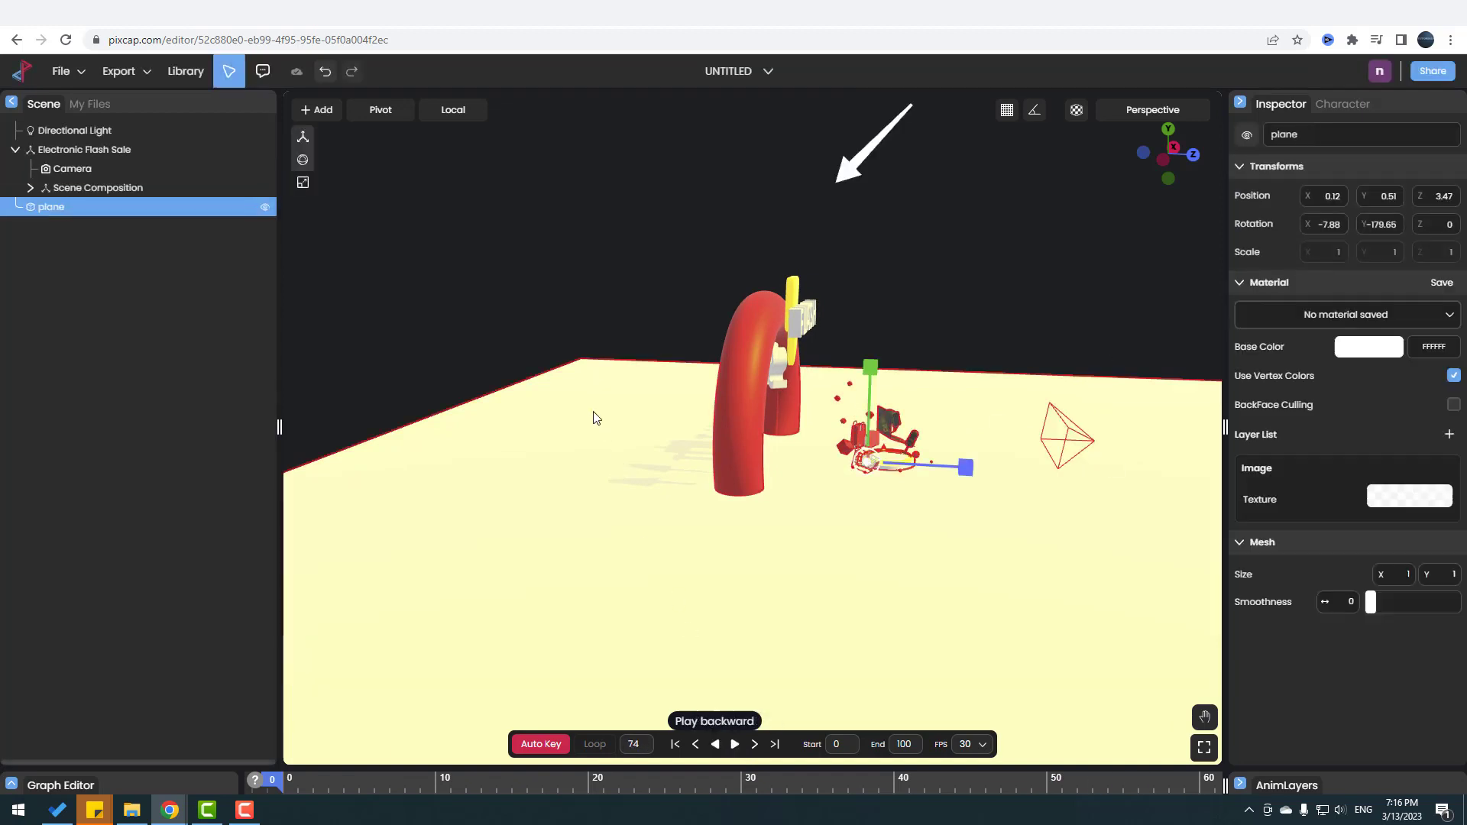
Step: Recolour the floor plane pinkish red, hex FF2B59, starting from a crimson saved swatch
click(1354, 356)
click(1300, 373)
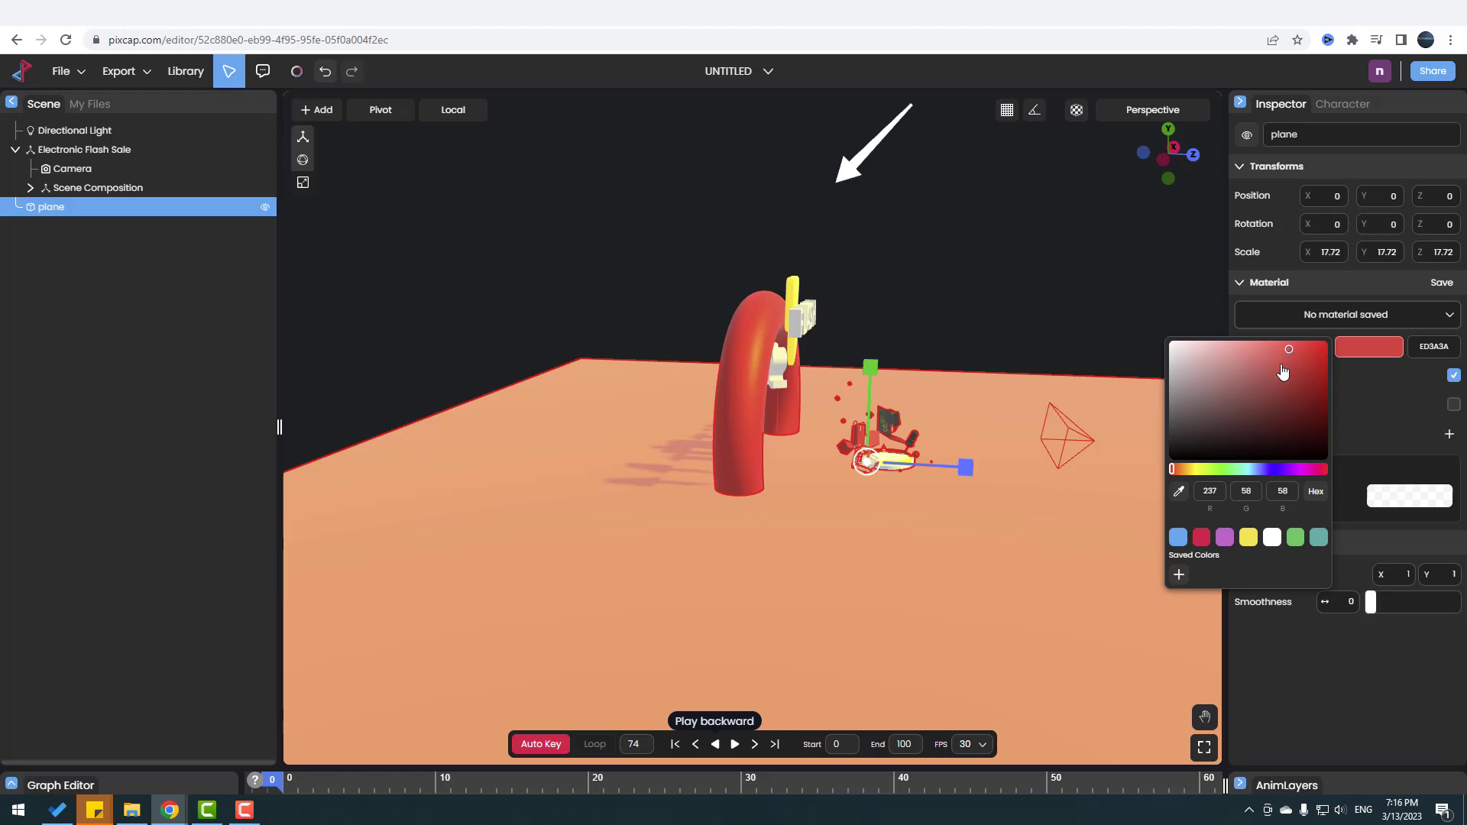
click(1199, 539)
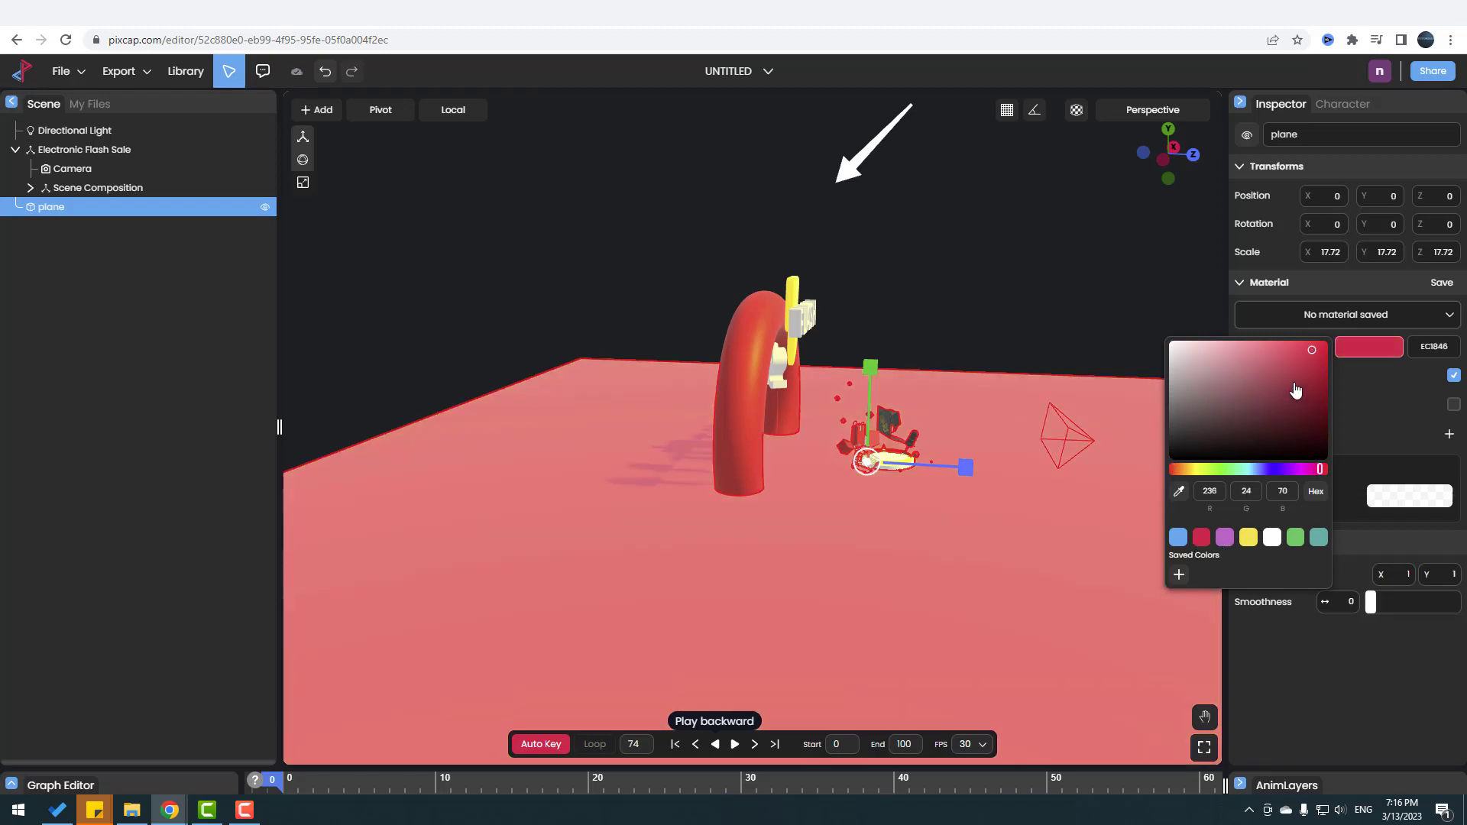
drag(1296, 390, 1303, 332)
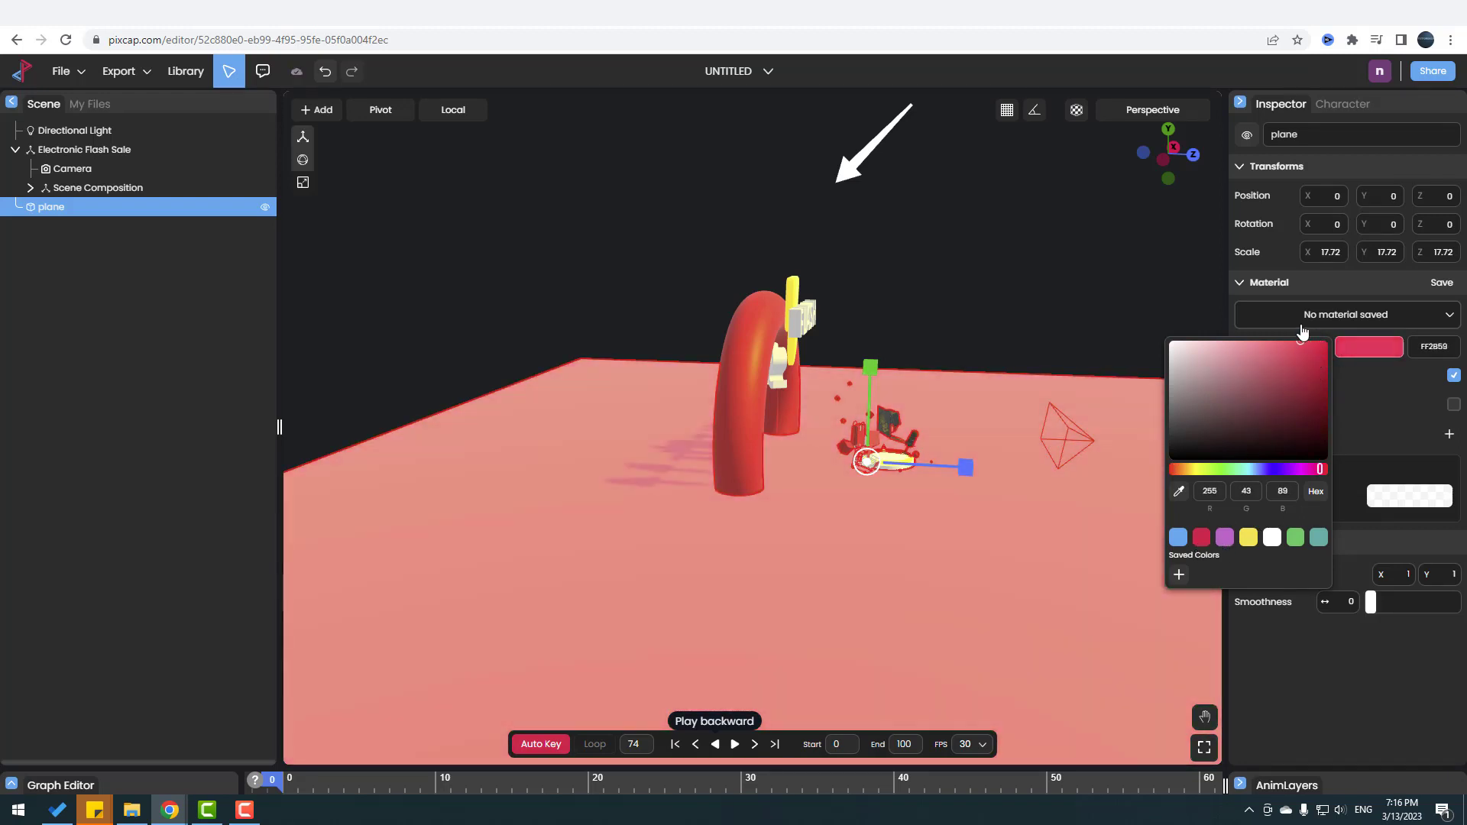
click(1053, 304)
drag(914, 479, 732, 493)
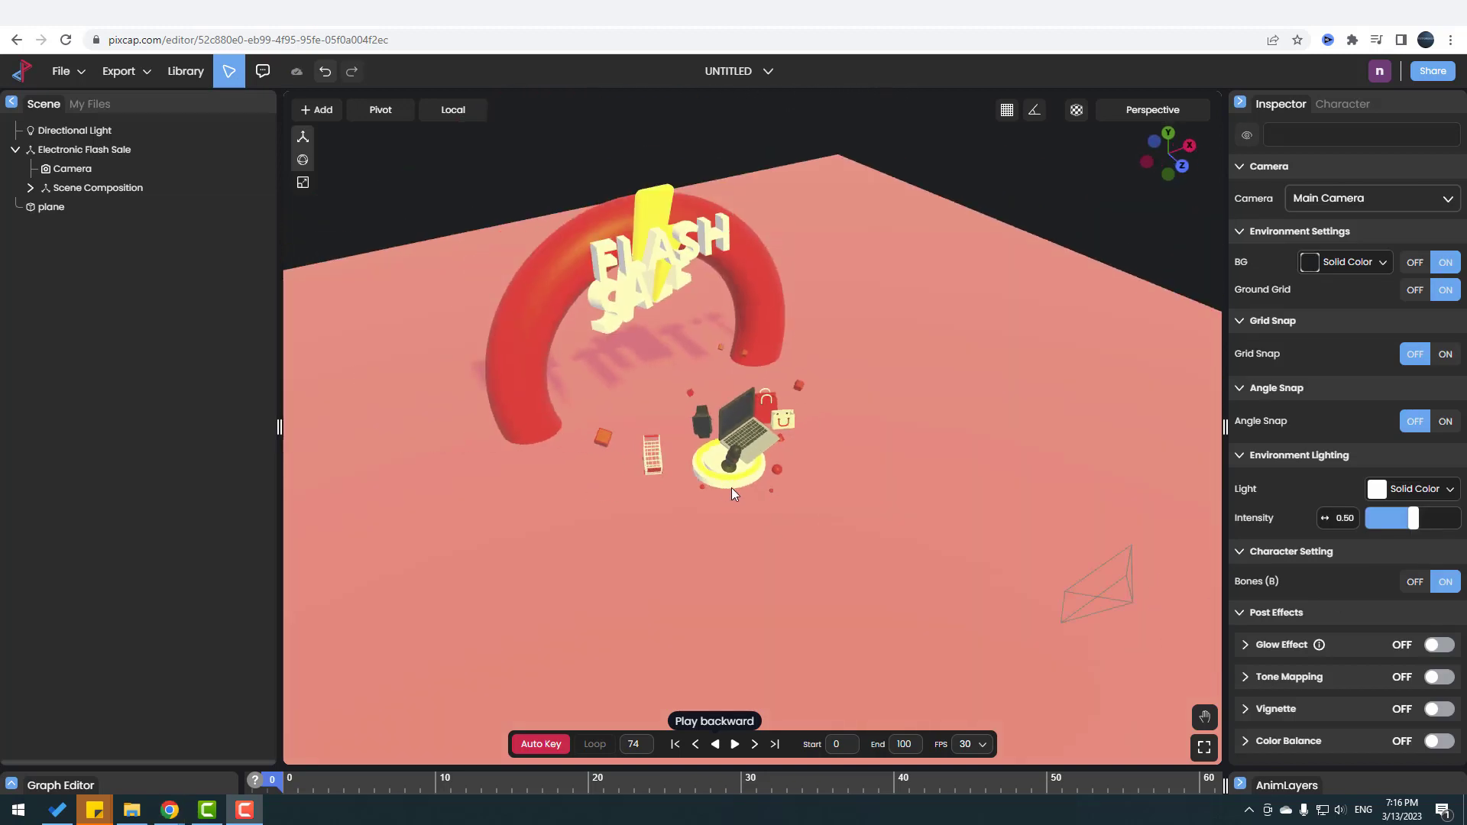
click(1093, 590)
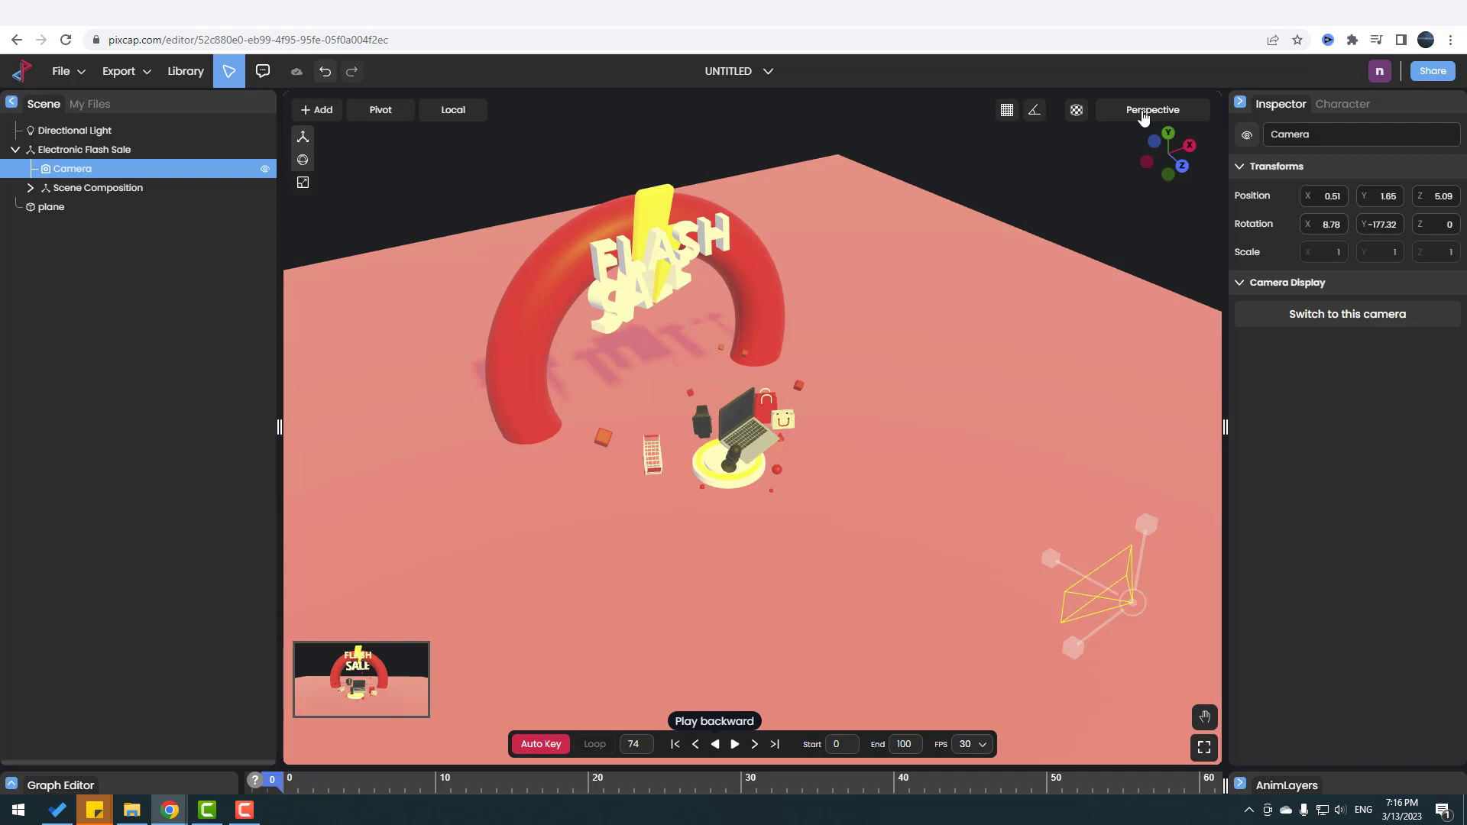
Step: Look through the scene Camera and play the animation forwards and backwards, stopping at frame 72
click(1143, 113)
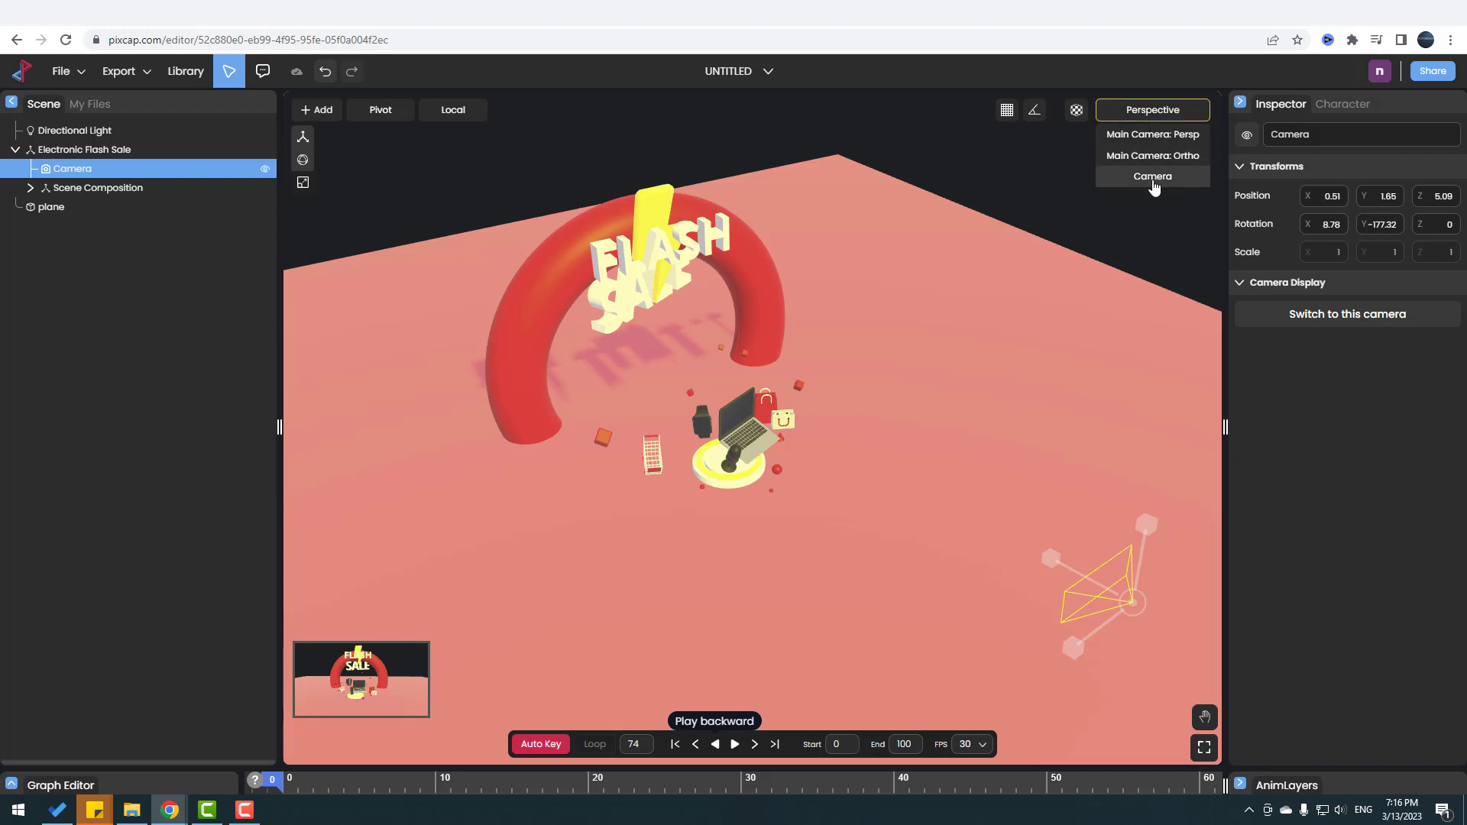
click(1152, 177)
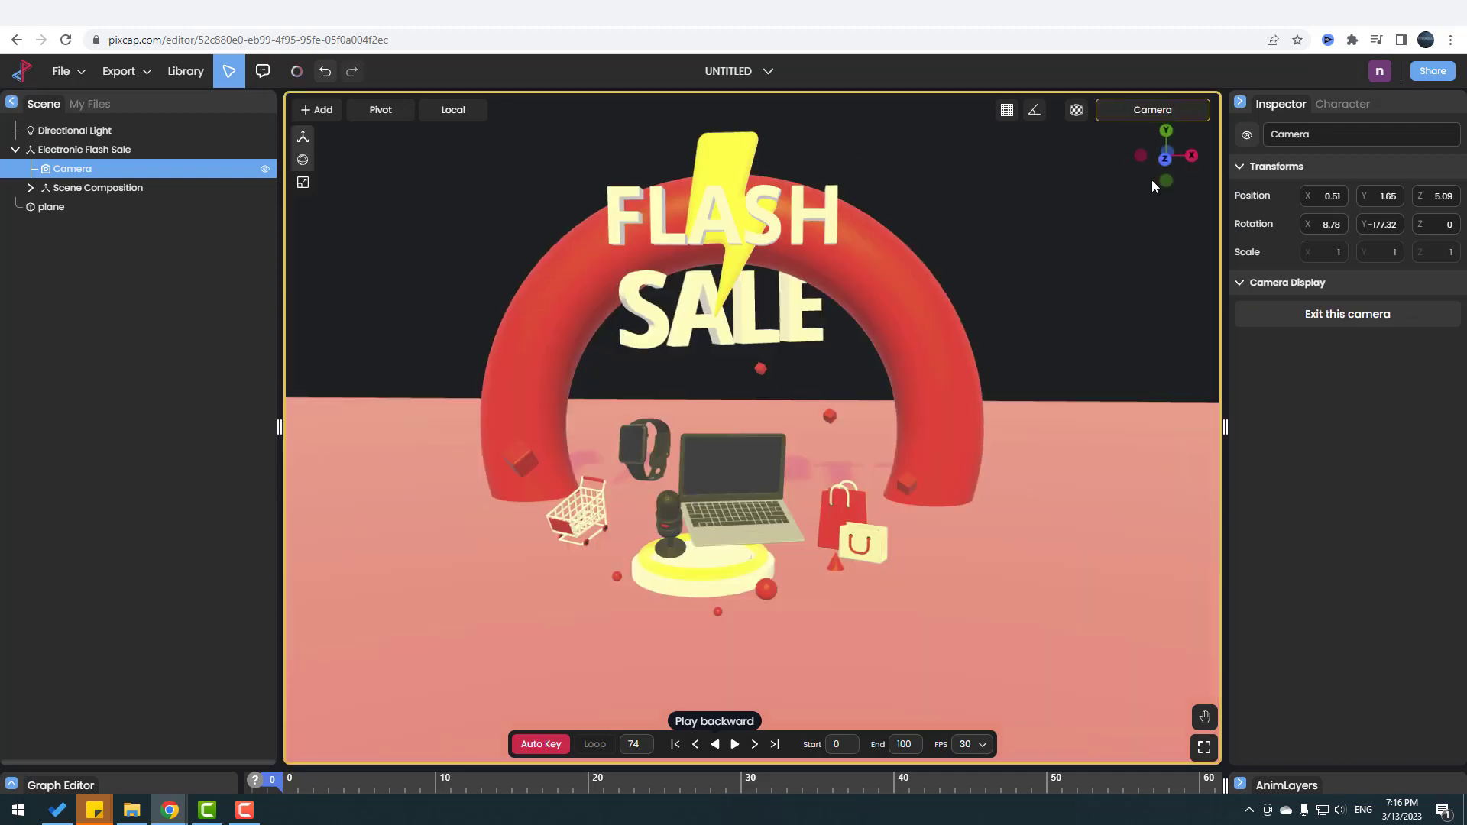
click(736, 751)
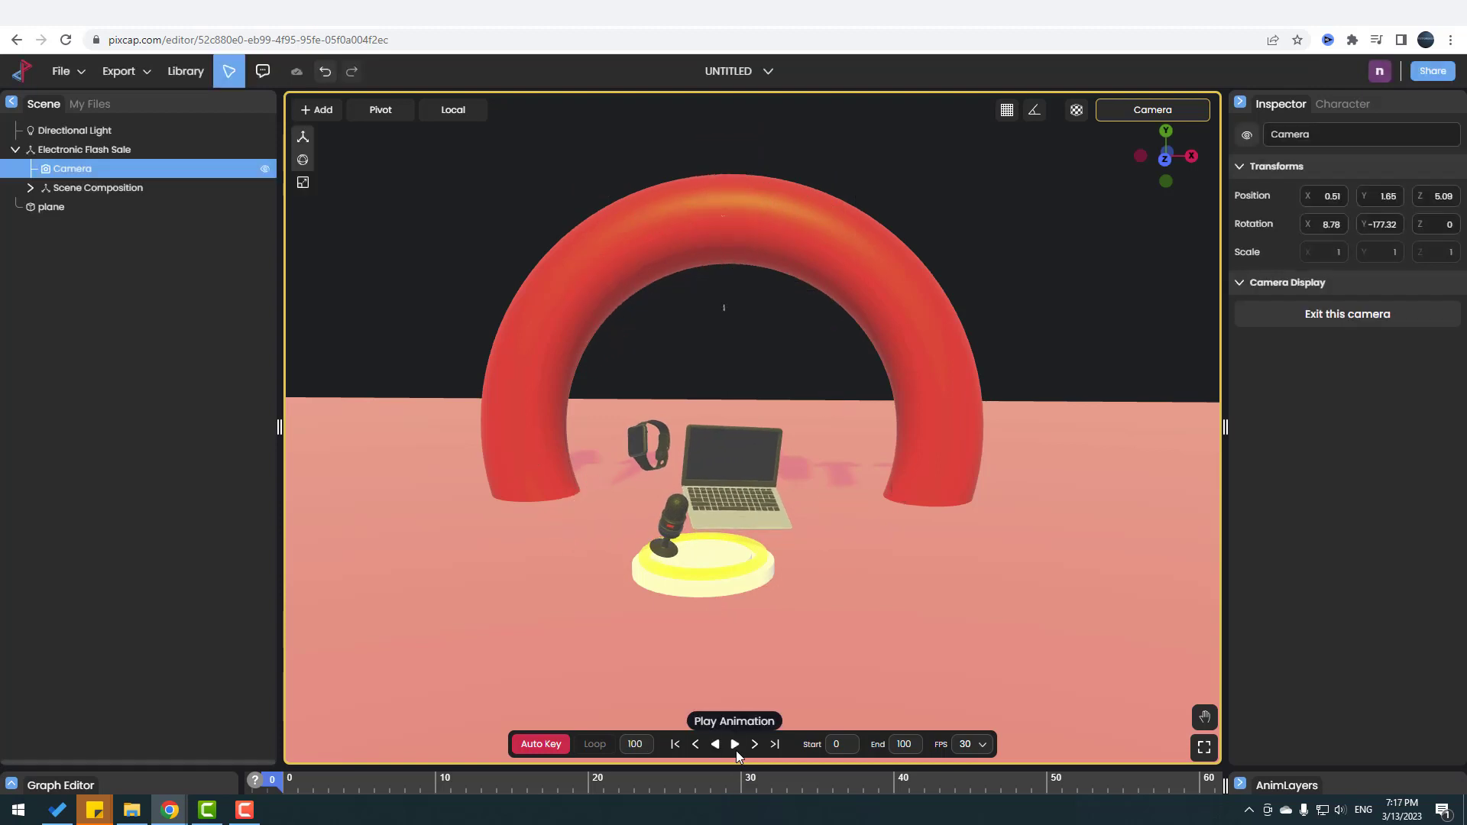
click(735, 745)
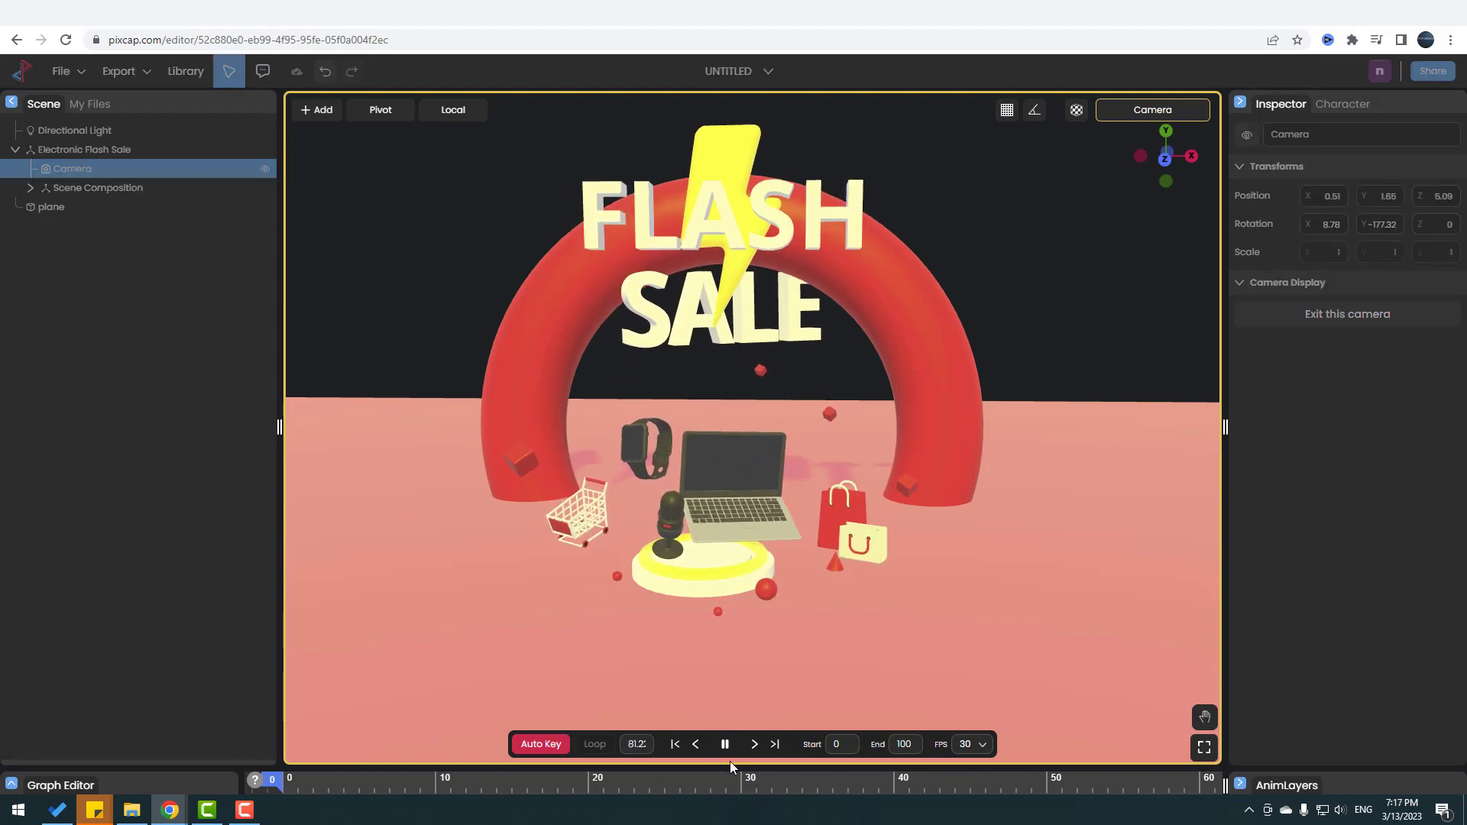
click(720, 750)
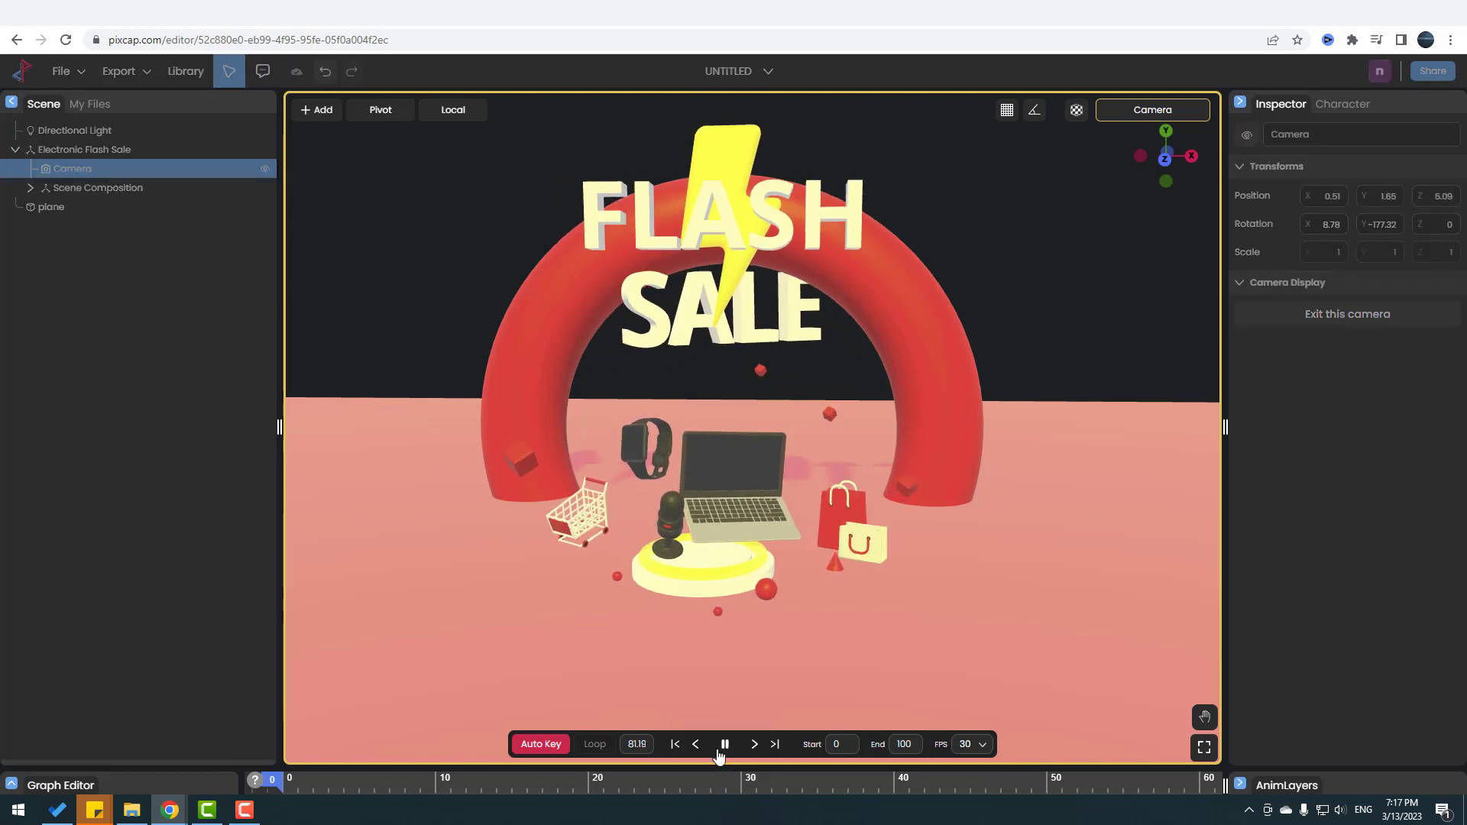
click(719, 753)
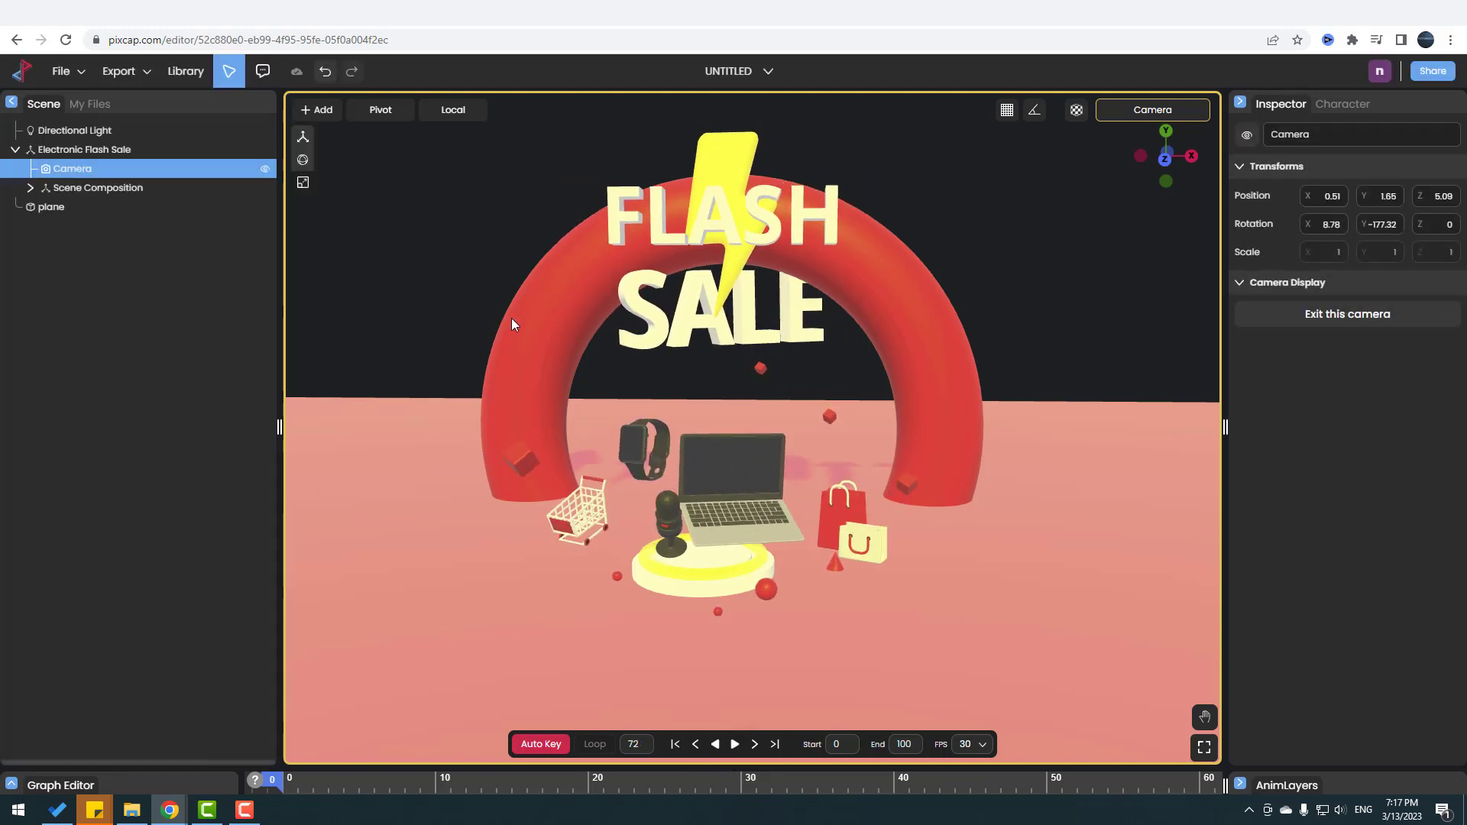
Step: Expand Scene Composition and try lifting the red shopping bag's body, then undo it
click(72, 190)
click(31, 188)
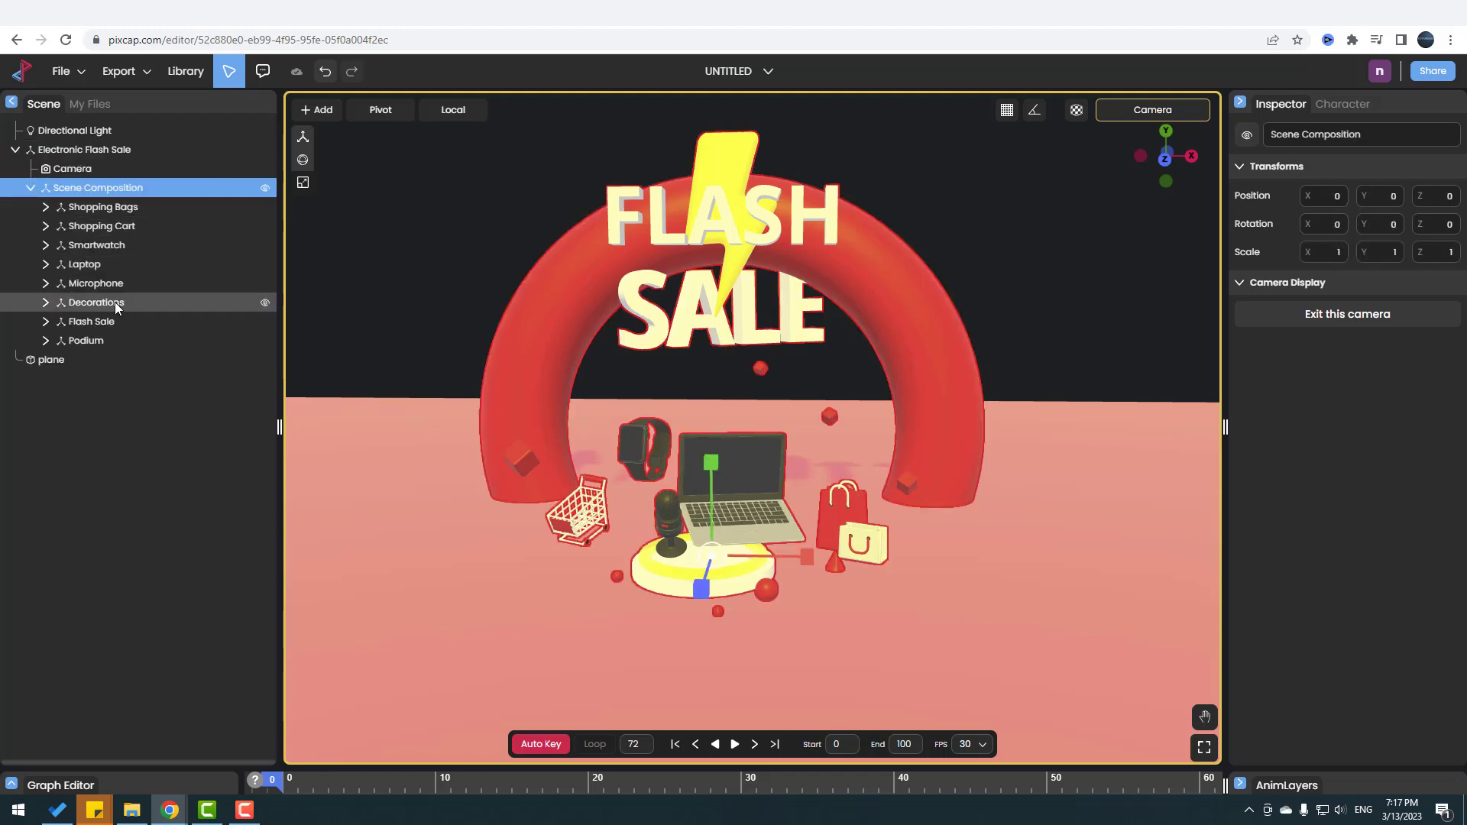
click(96, 207)
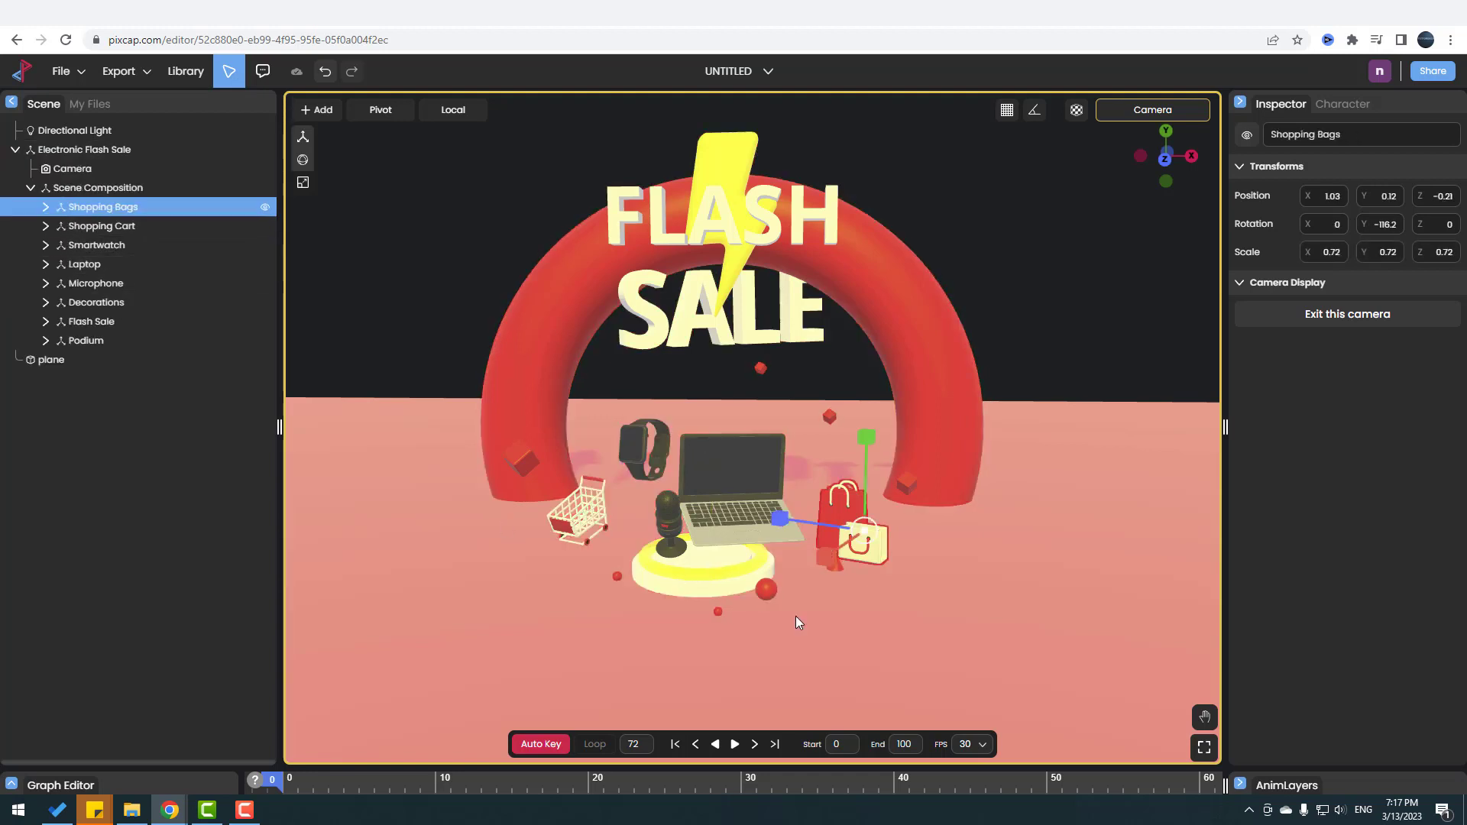
scroll(817, 603, up, 3)
scroll(893, 609, down, 2)
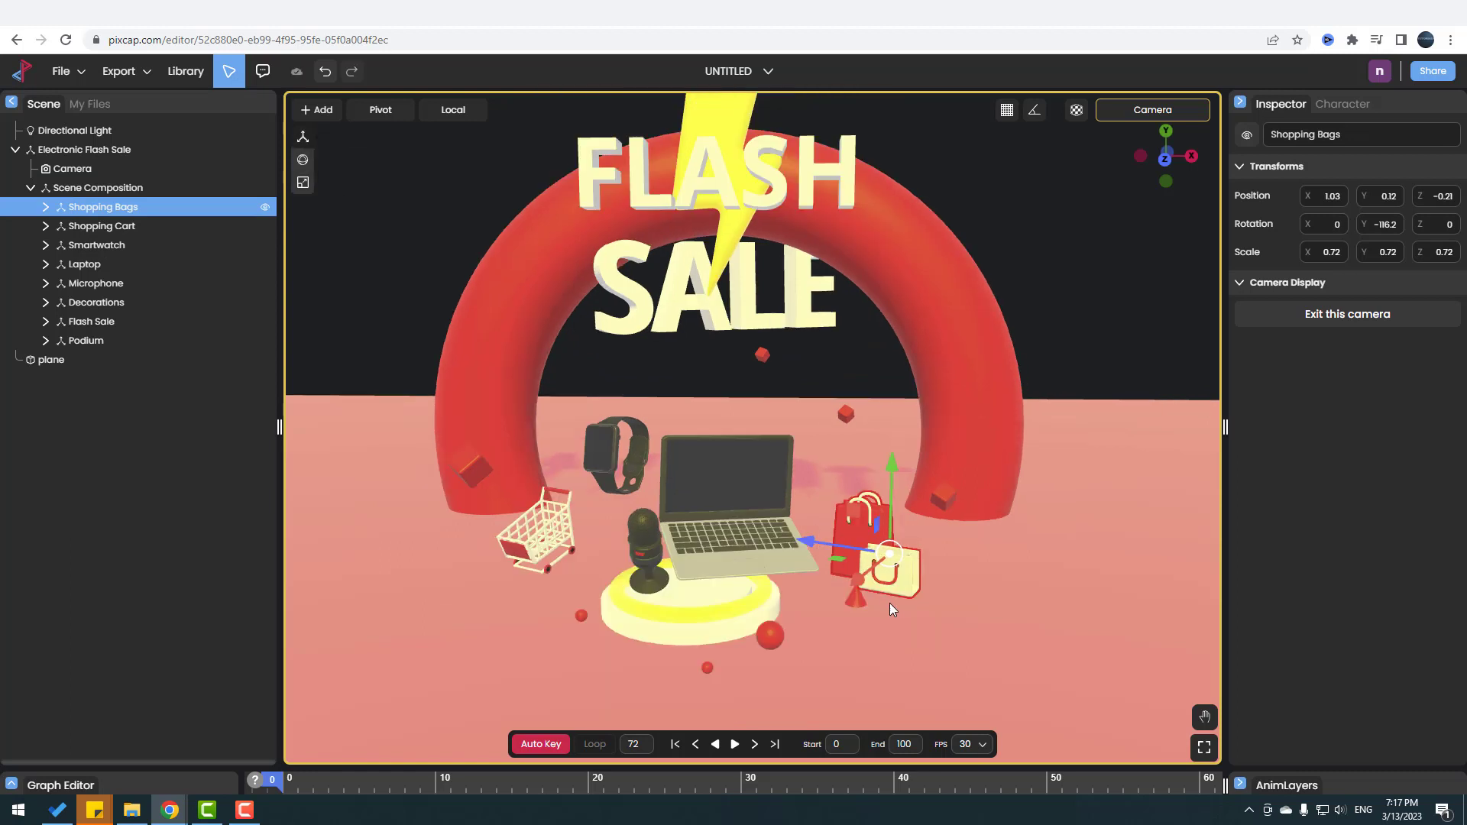
click(888, 525)
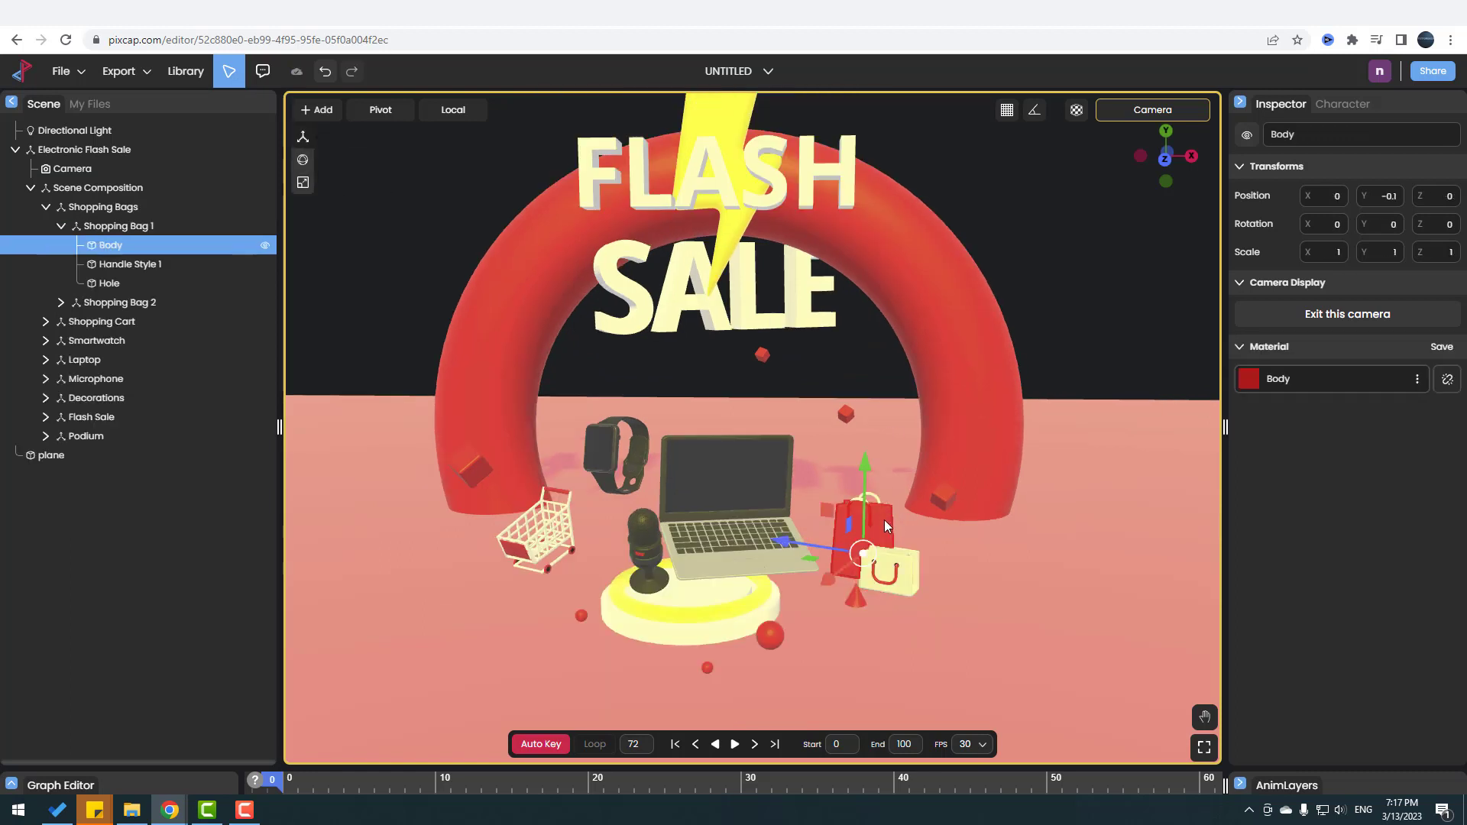
drag(864, 539, 783, 495)
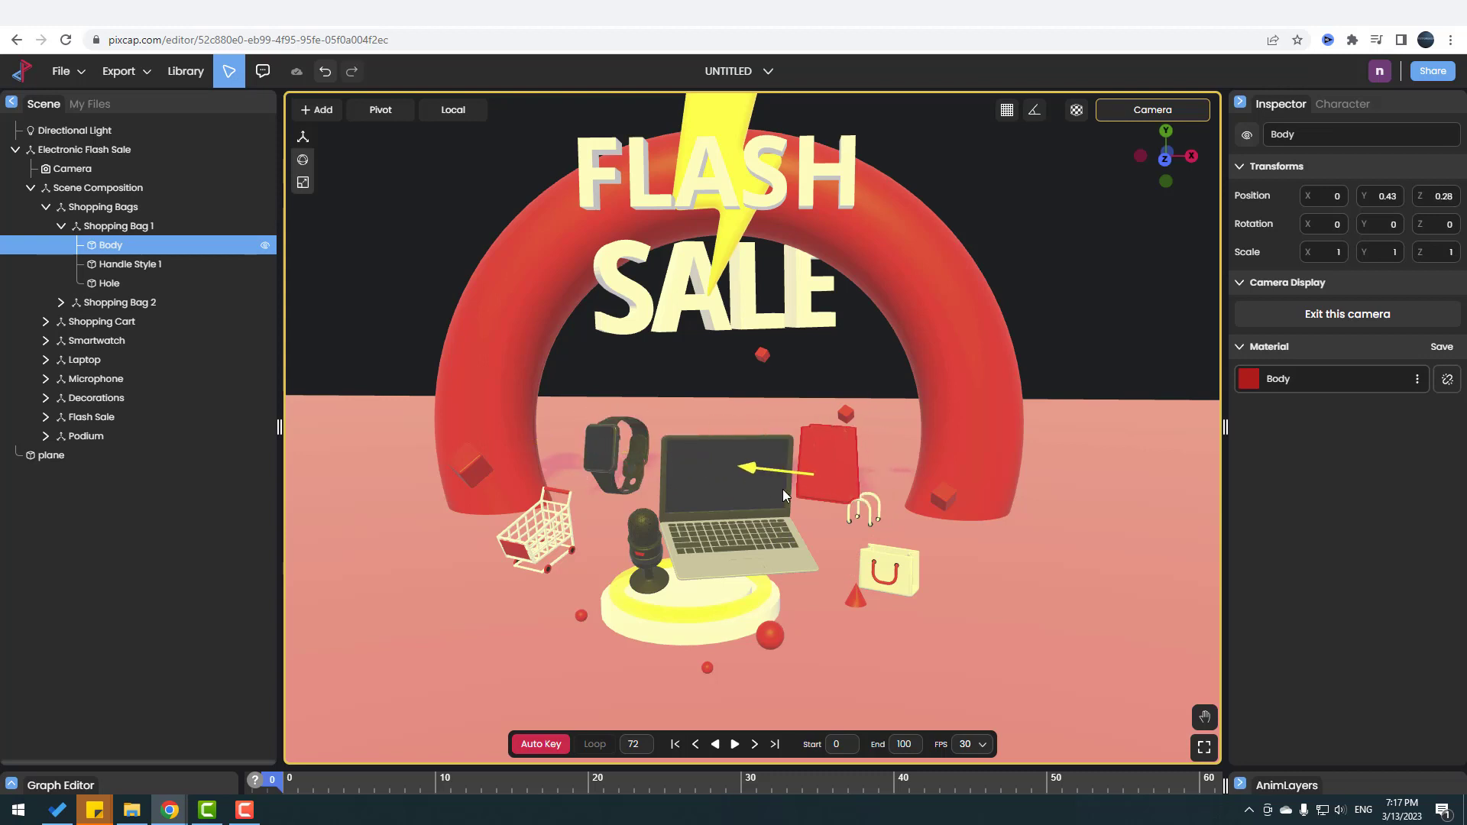
key(ctrl+z)
key(ctrl+z)
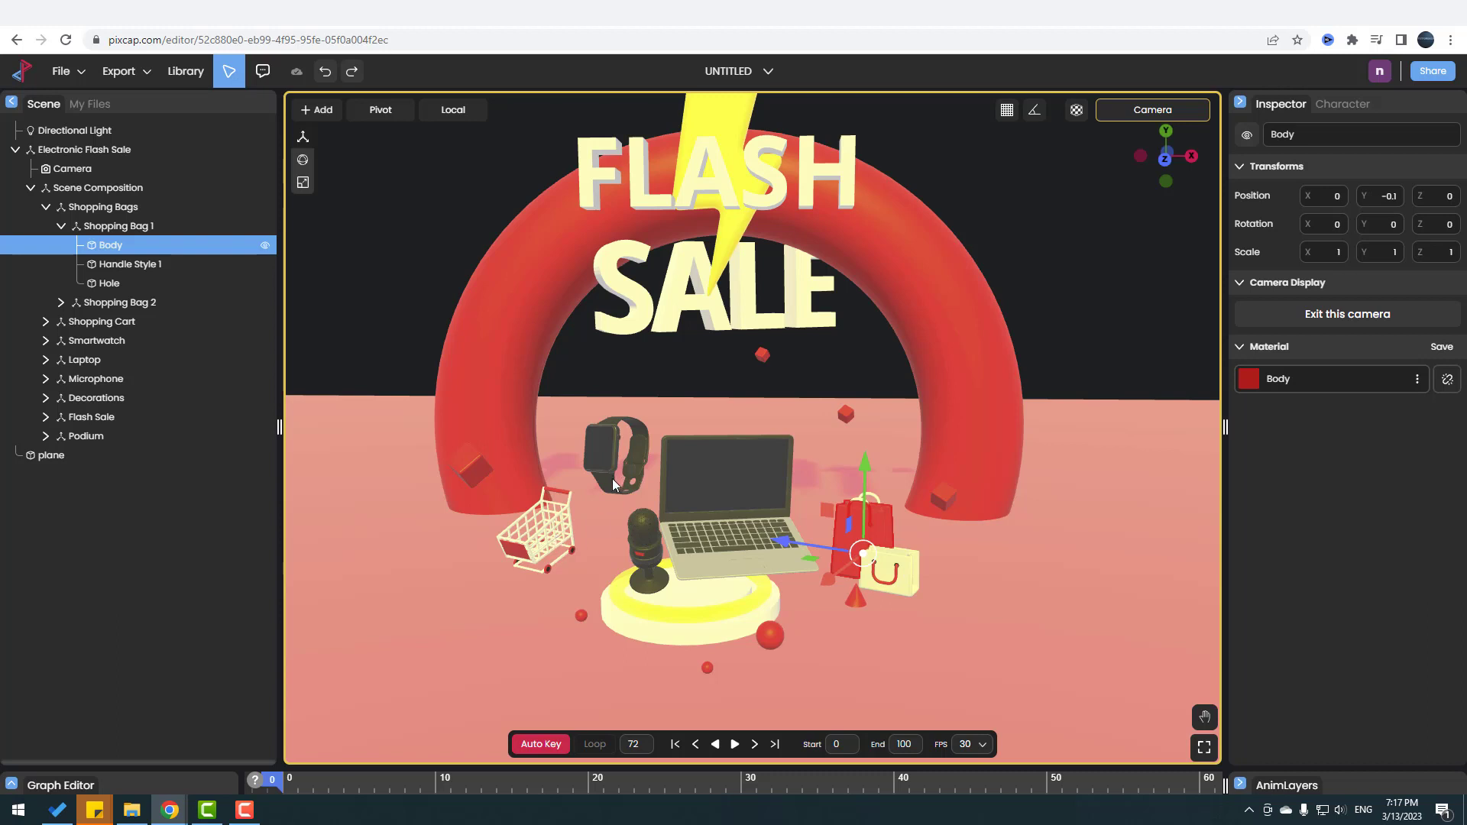
Step: Nudge the Microphone, play from frame 72, then load the Marketplace library scene
click(61, 227)
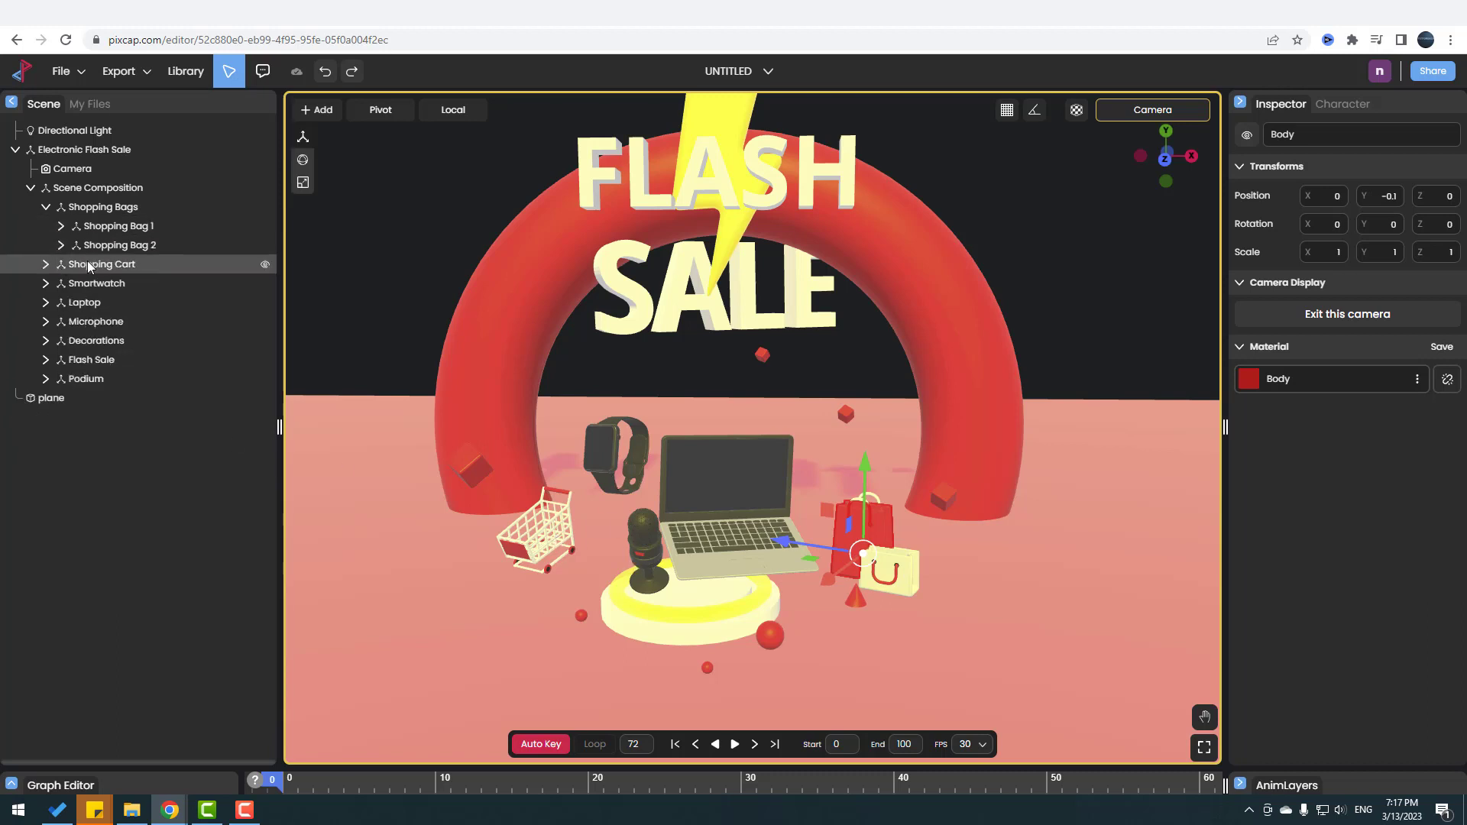
click(103, 325)
drag(638, 526, 673, 546)
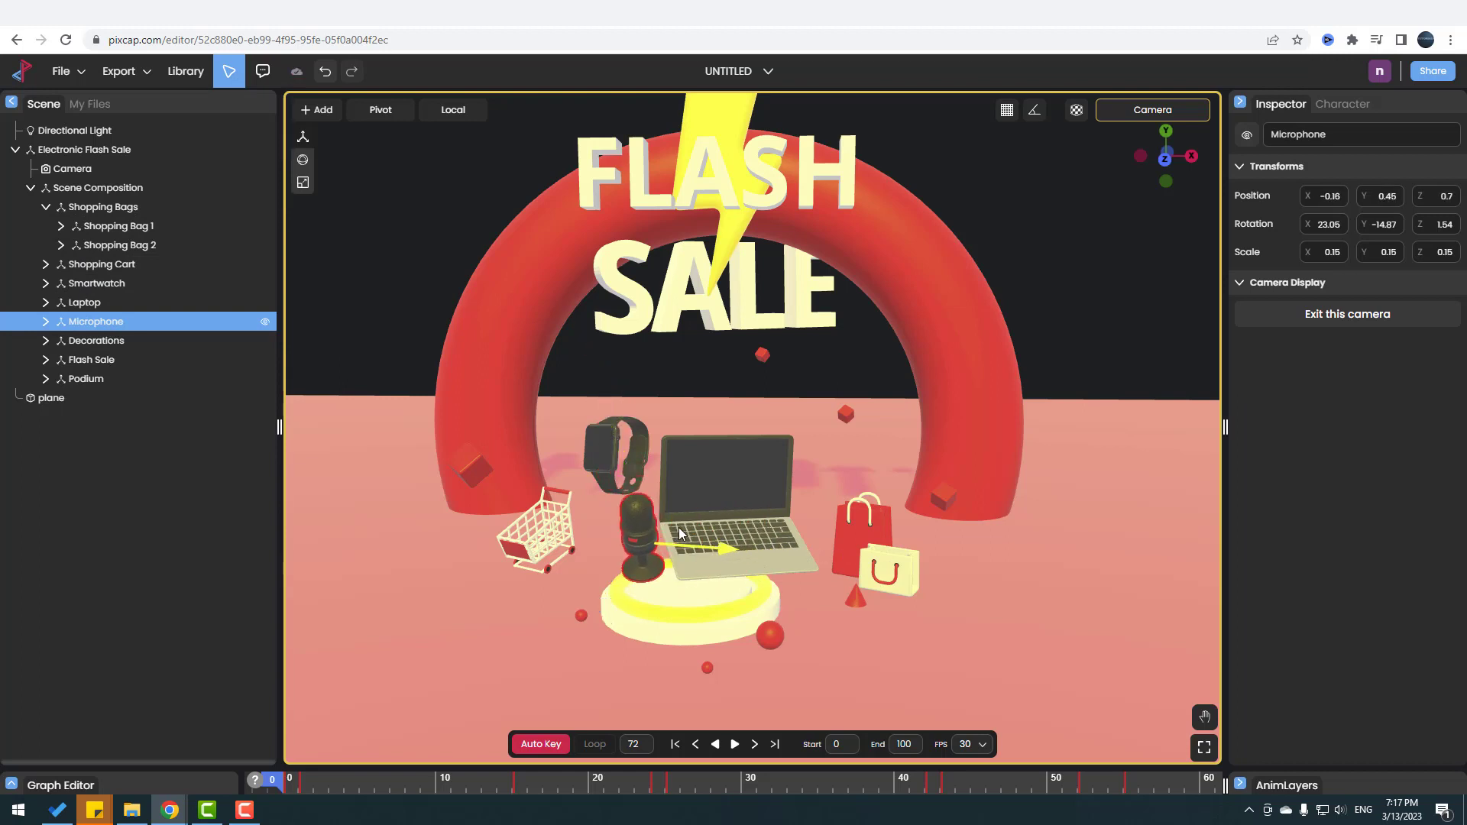
click(734, 744)
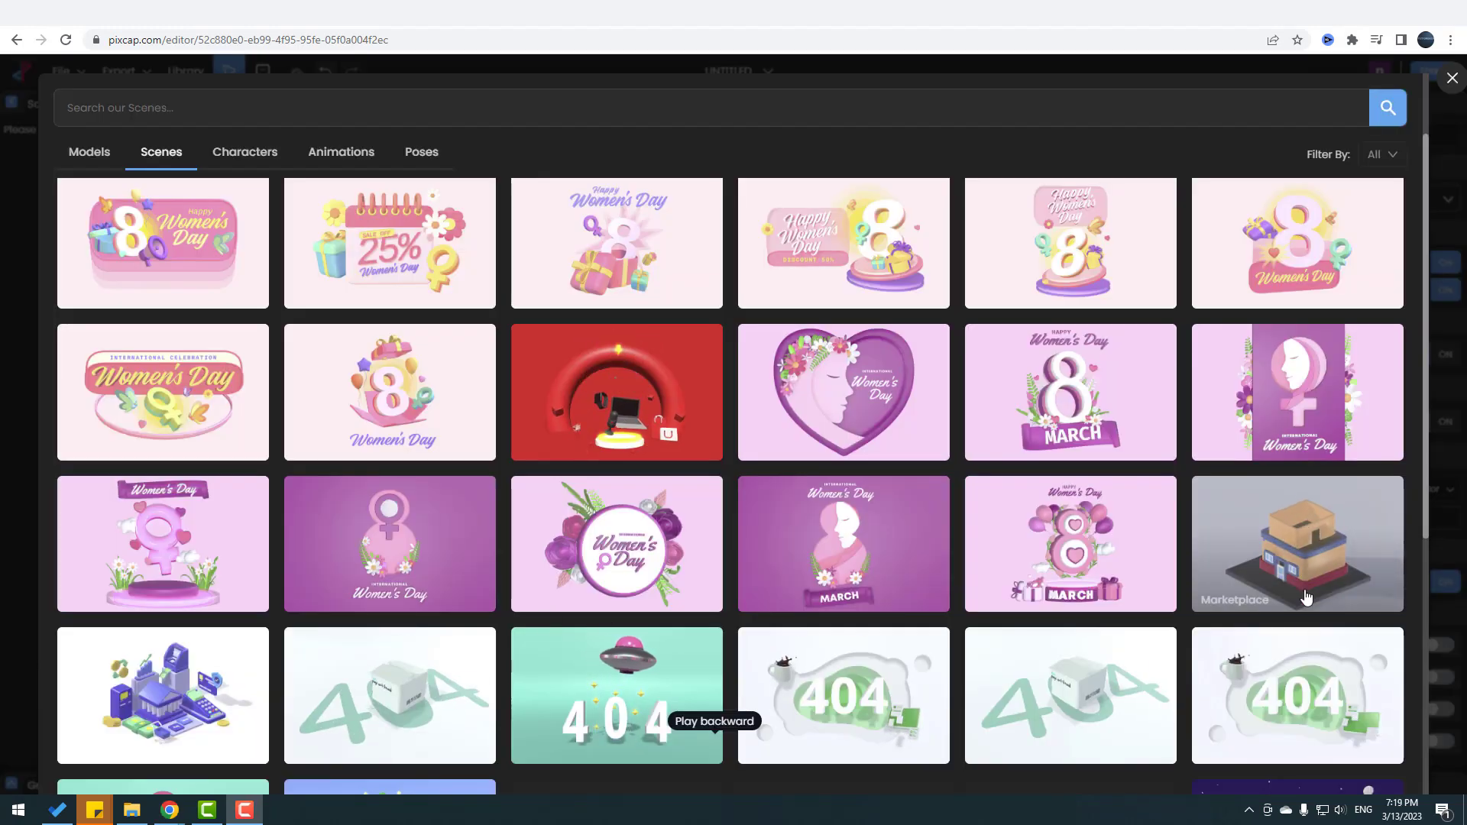
scroll(1283, 573, down, 1)
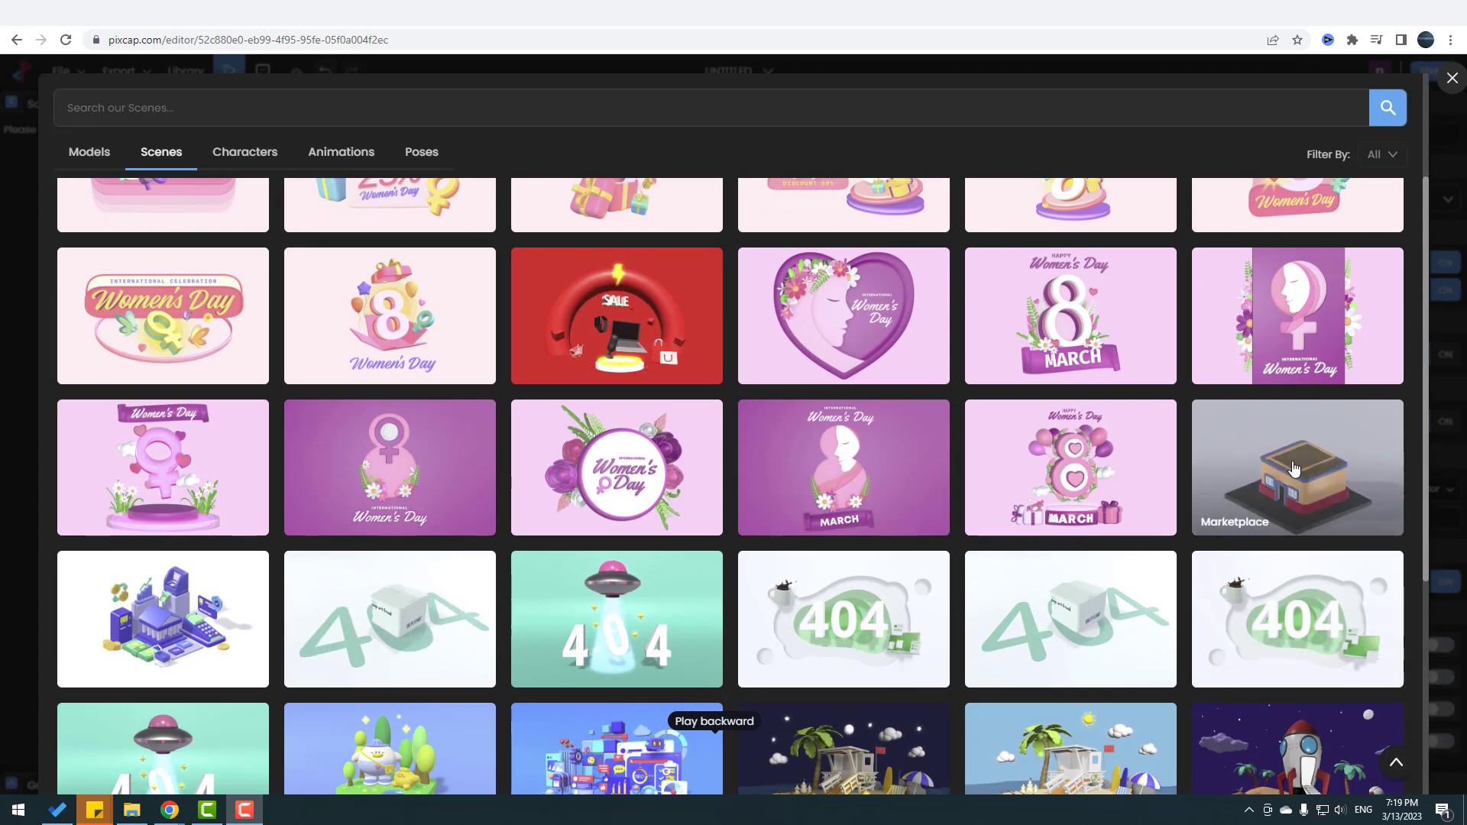
click(1302, 468)
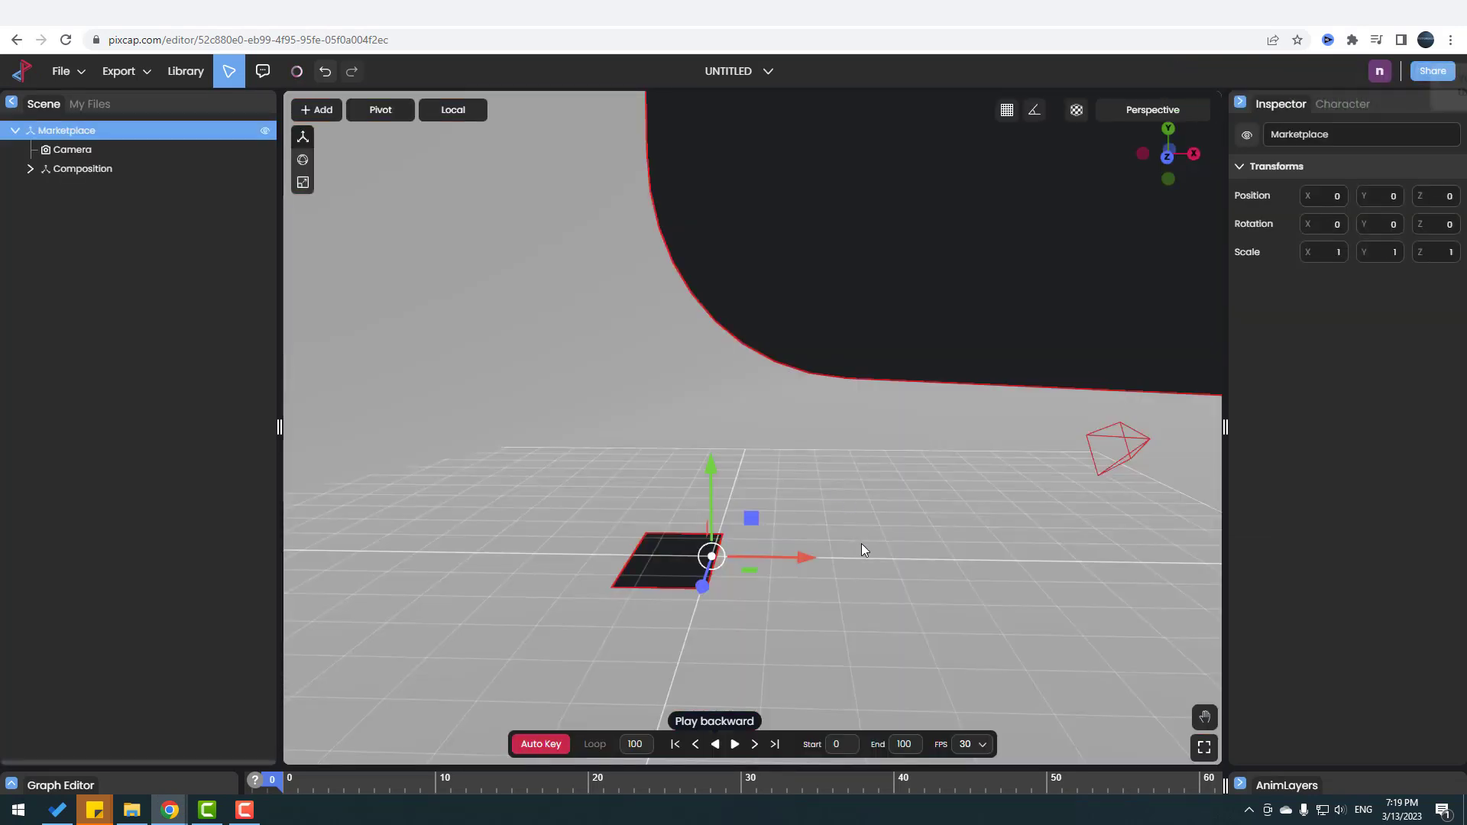
Step: View through the Marketplace camera and play the building animation, pausing at frame 39
scroll(860, 543, down, 2)
click(1138, 110)
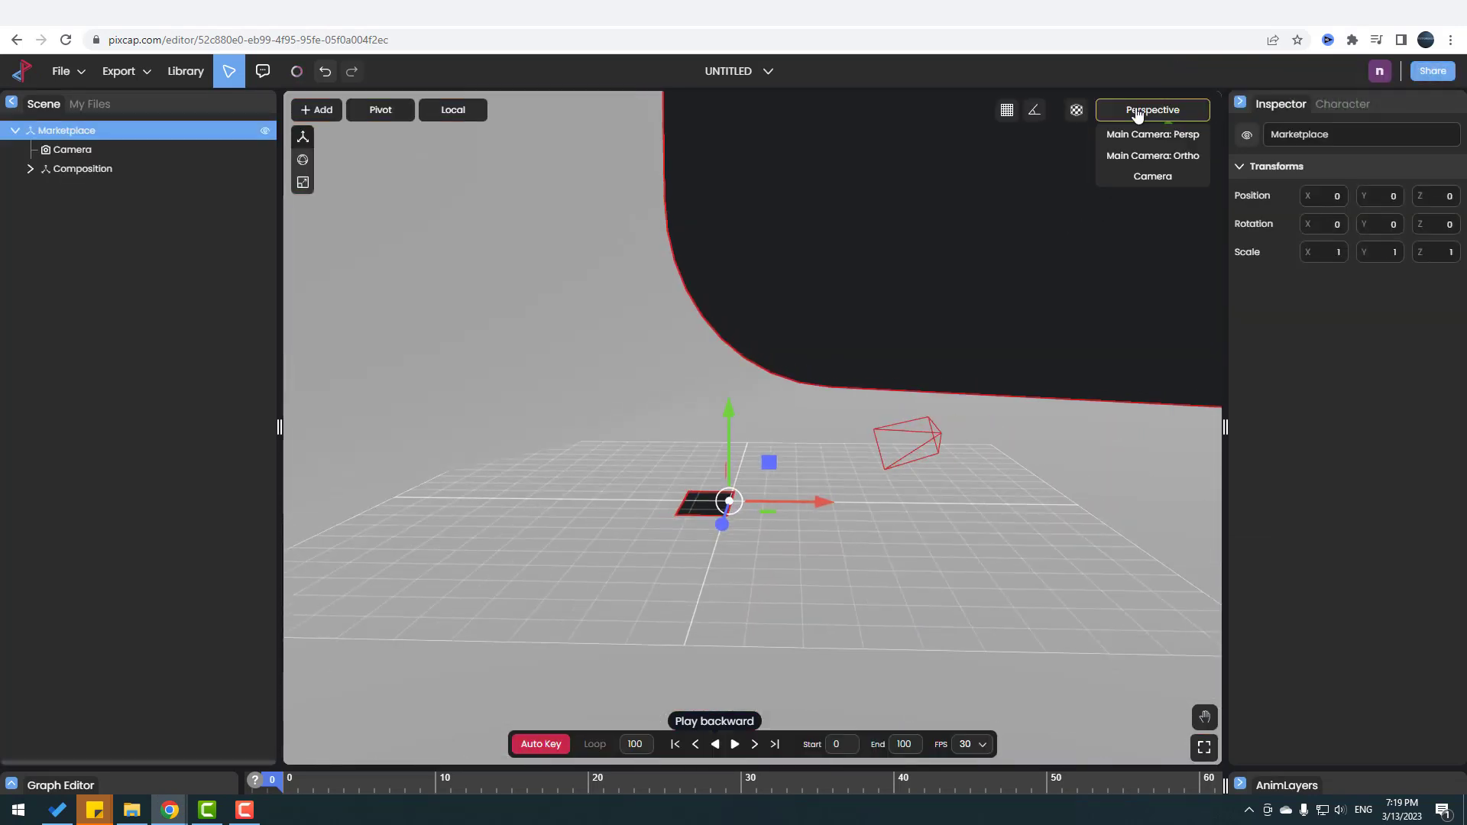
click(1149, 177)
click(732, 751)
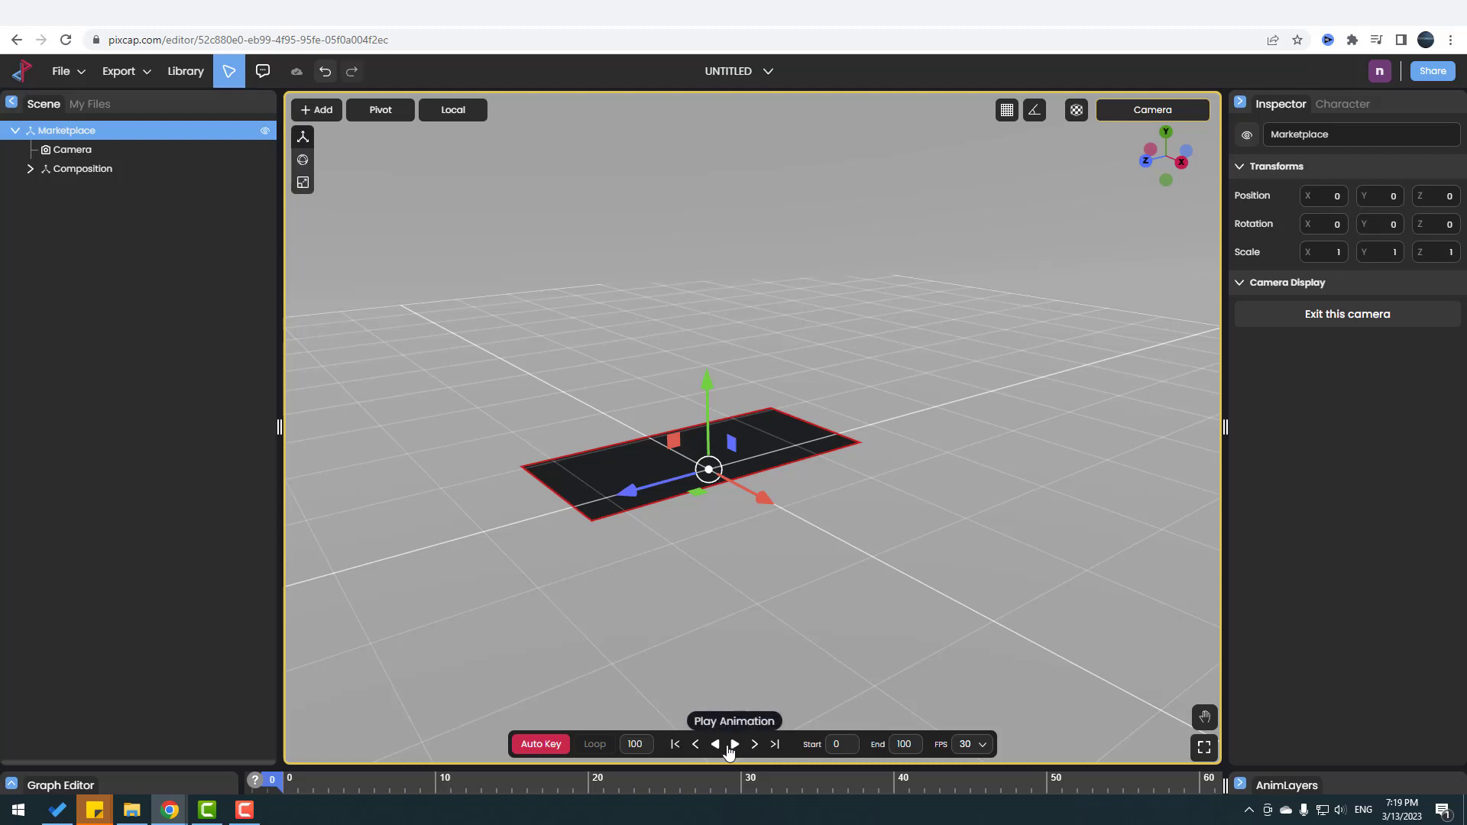
click(732, 752)
click(726, 745)
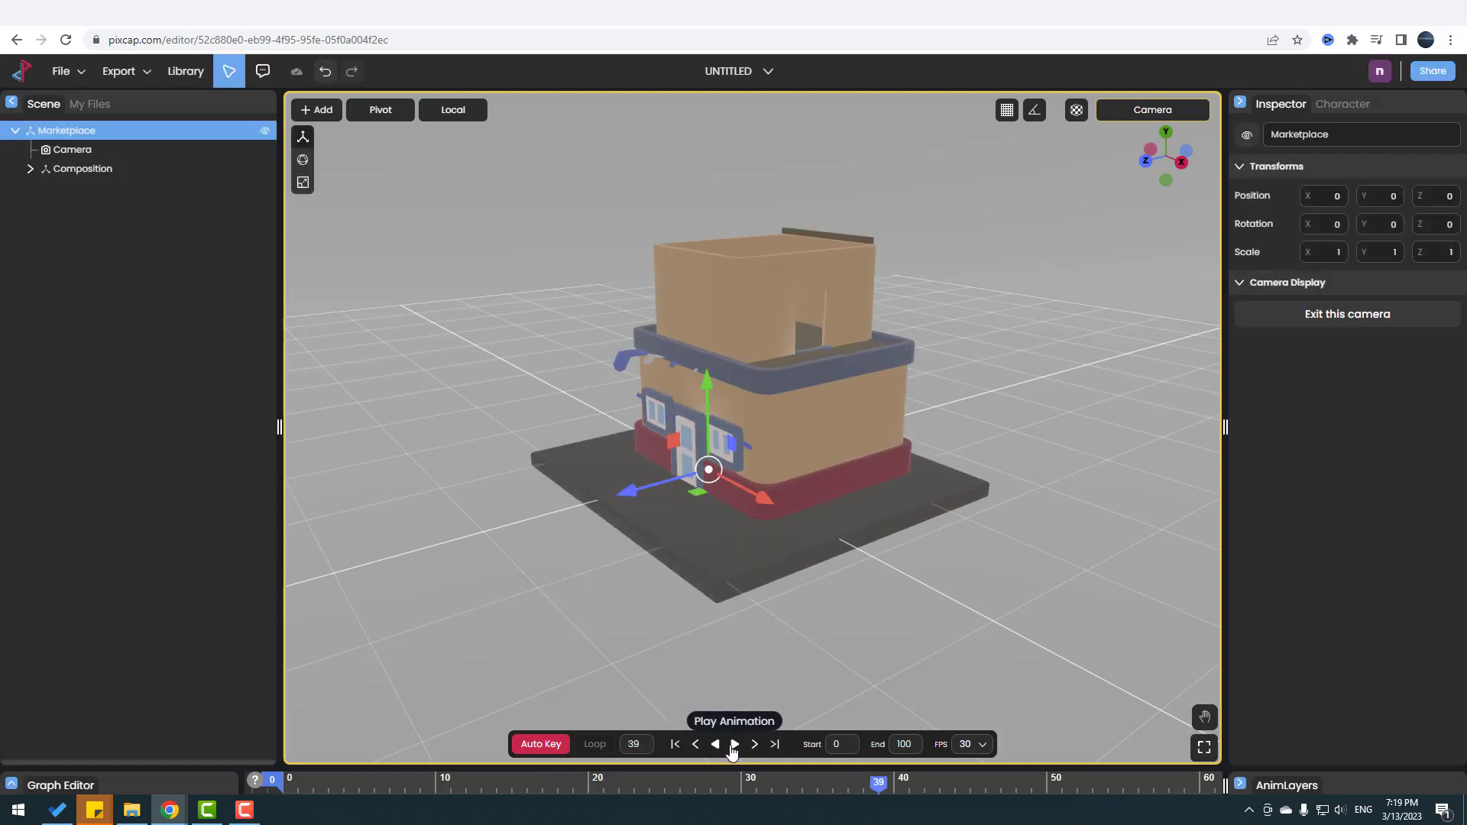
Step: Add a directional light and move it up above the marketplace building
click(316, 110)
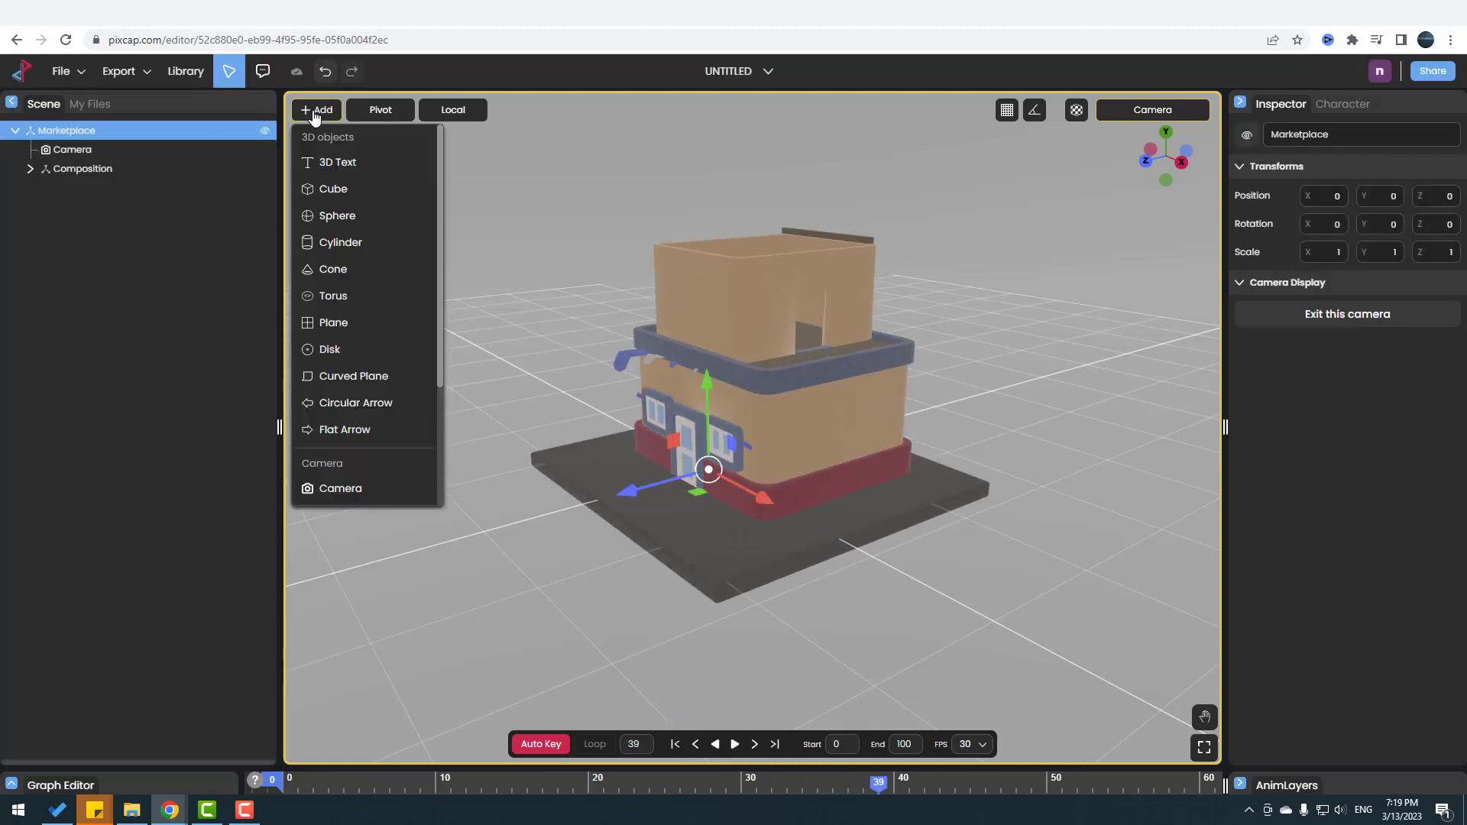
scroll(364, 382, down, 3)
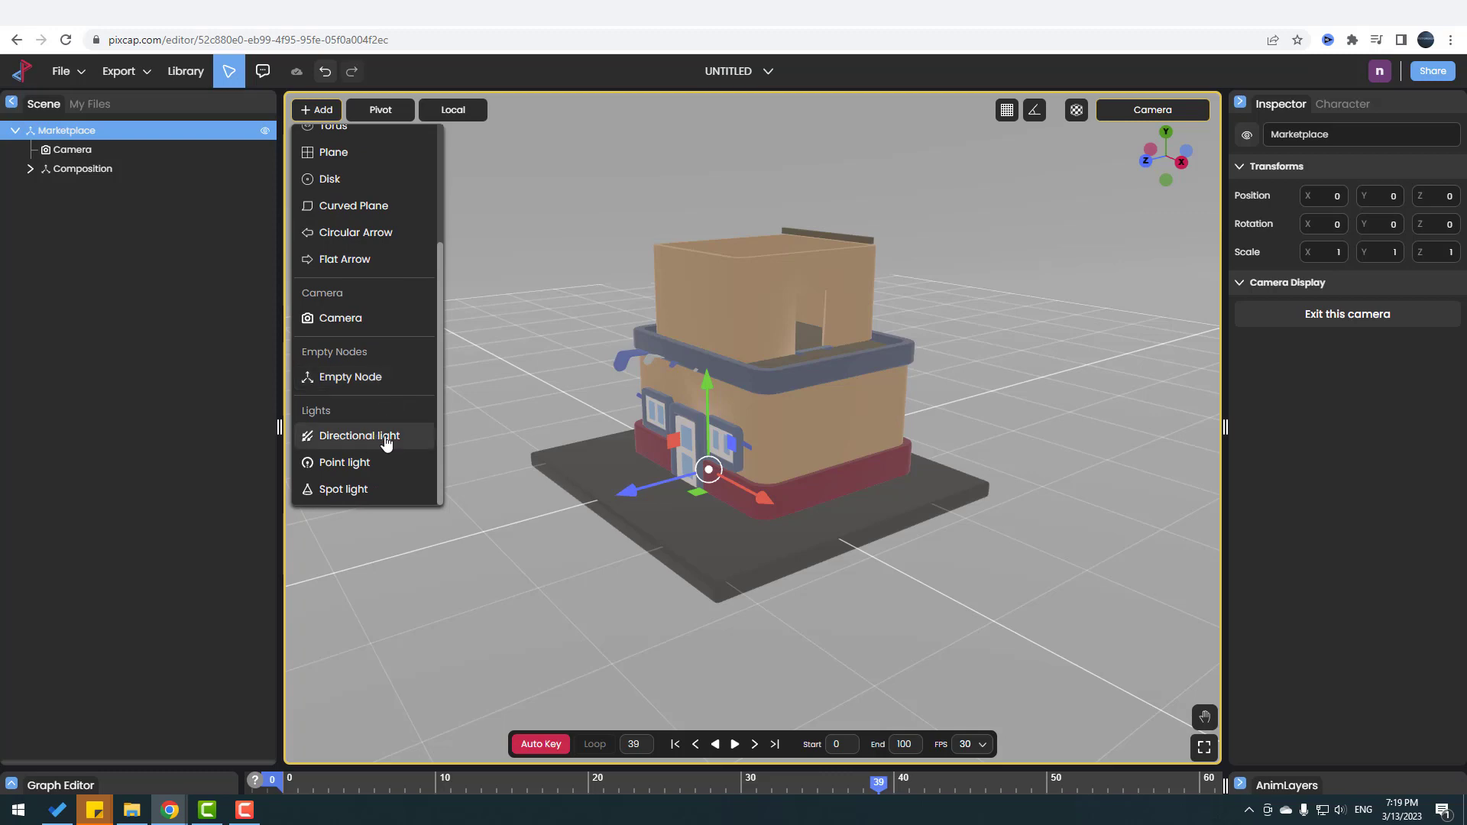
click(359, 435)
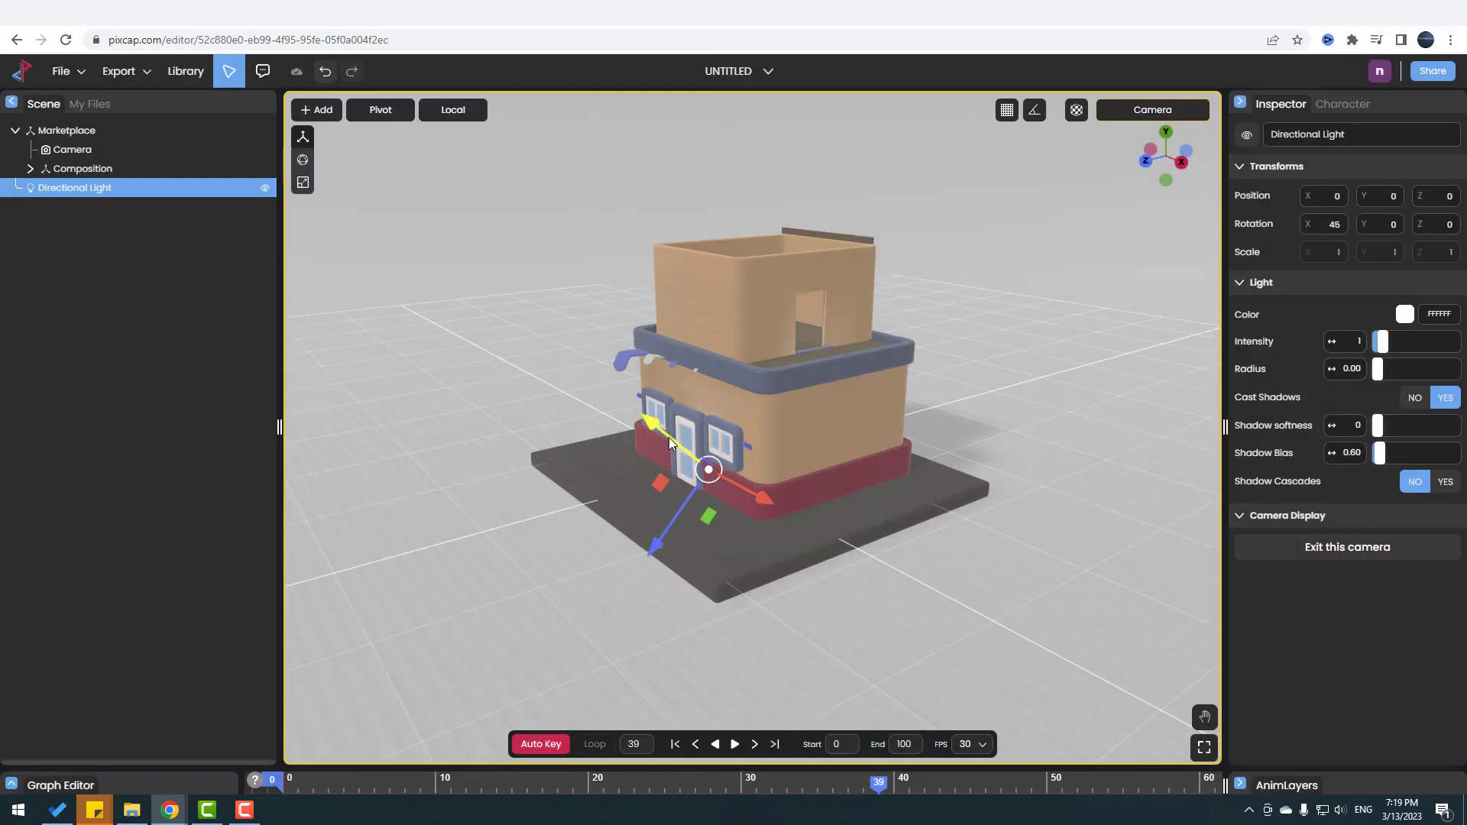
drag(669, 443, 415, 172)
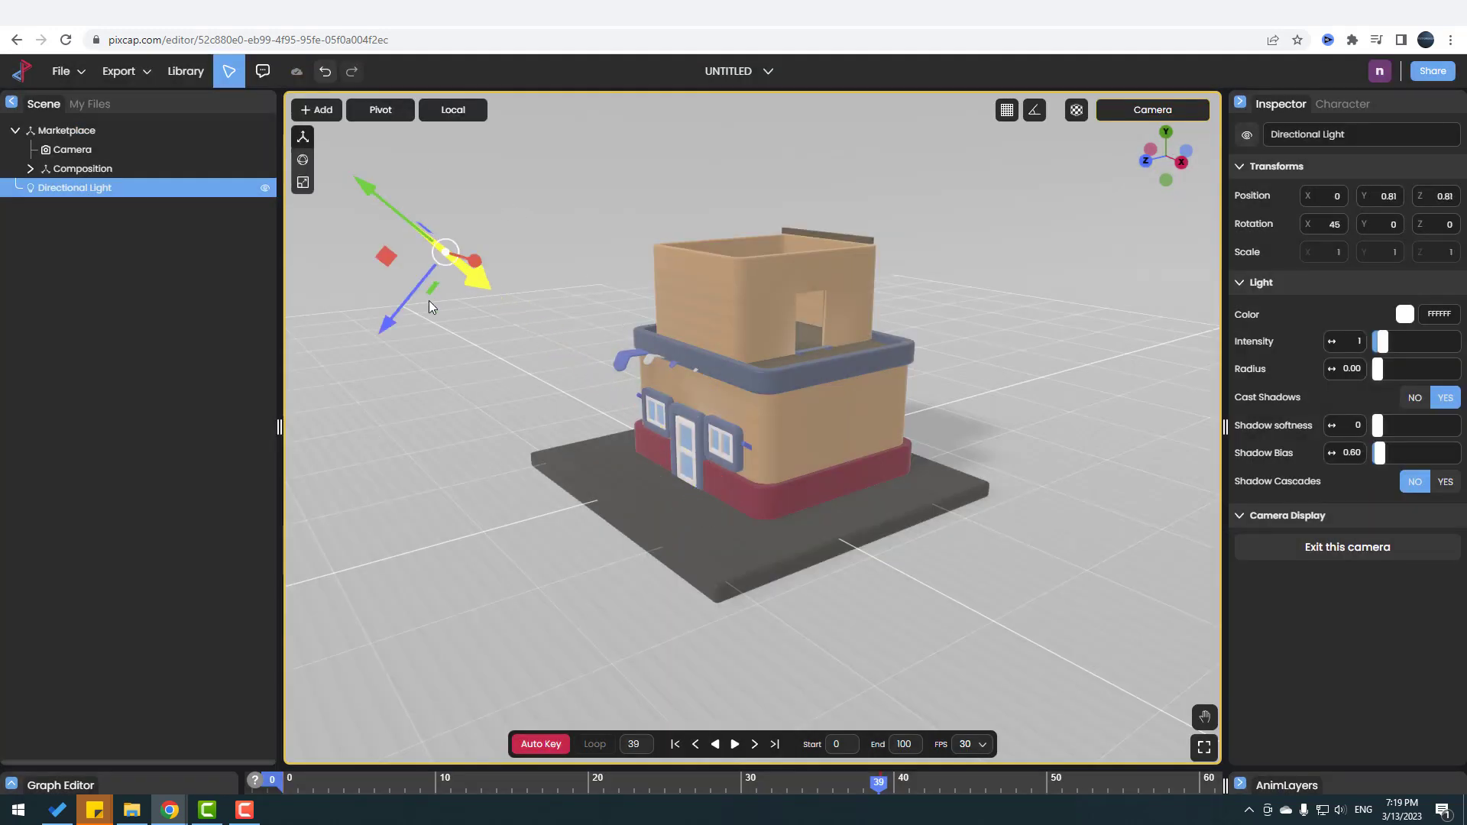
drag(410, 306, 392, 252)
Step: Rotate the light to X 56.5, adjust shadow softness and raise intensity to 3.68
click(302, 159)
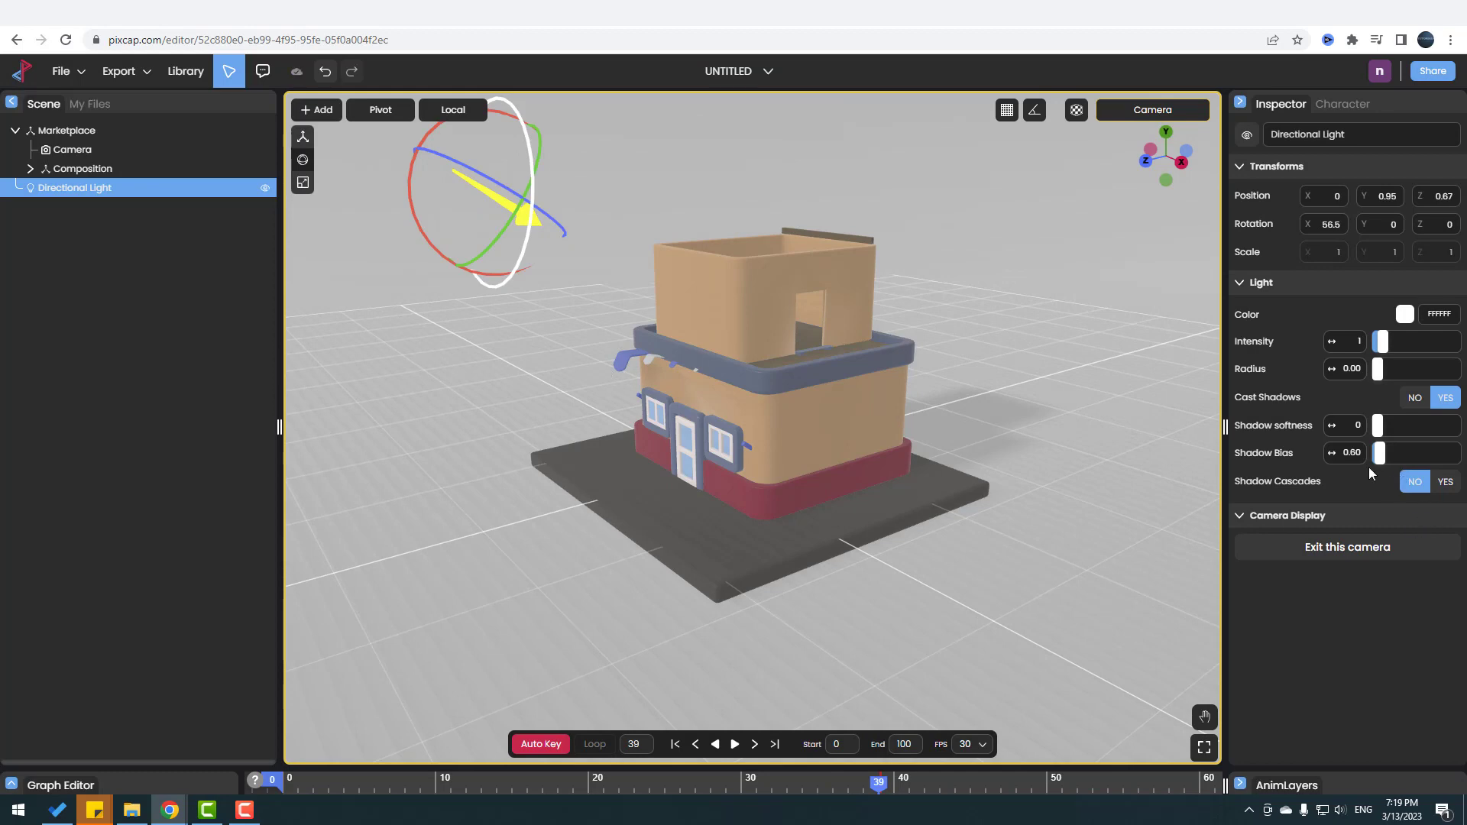
drag(1396, 429, 1426, 455)
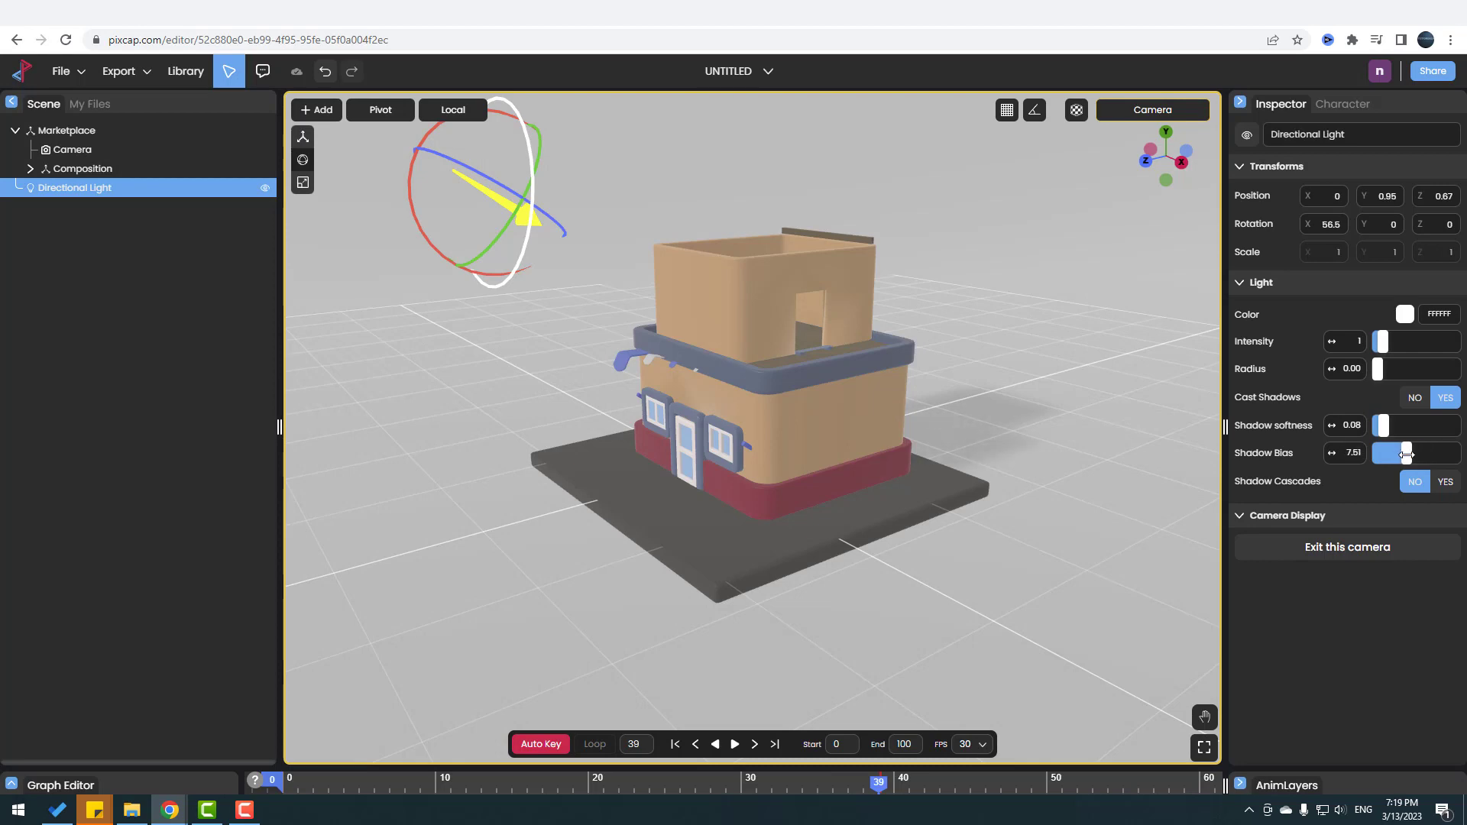
drag(1382, 341, 1396, 341)
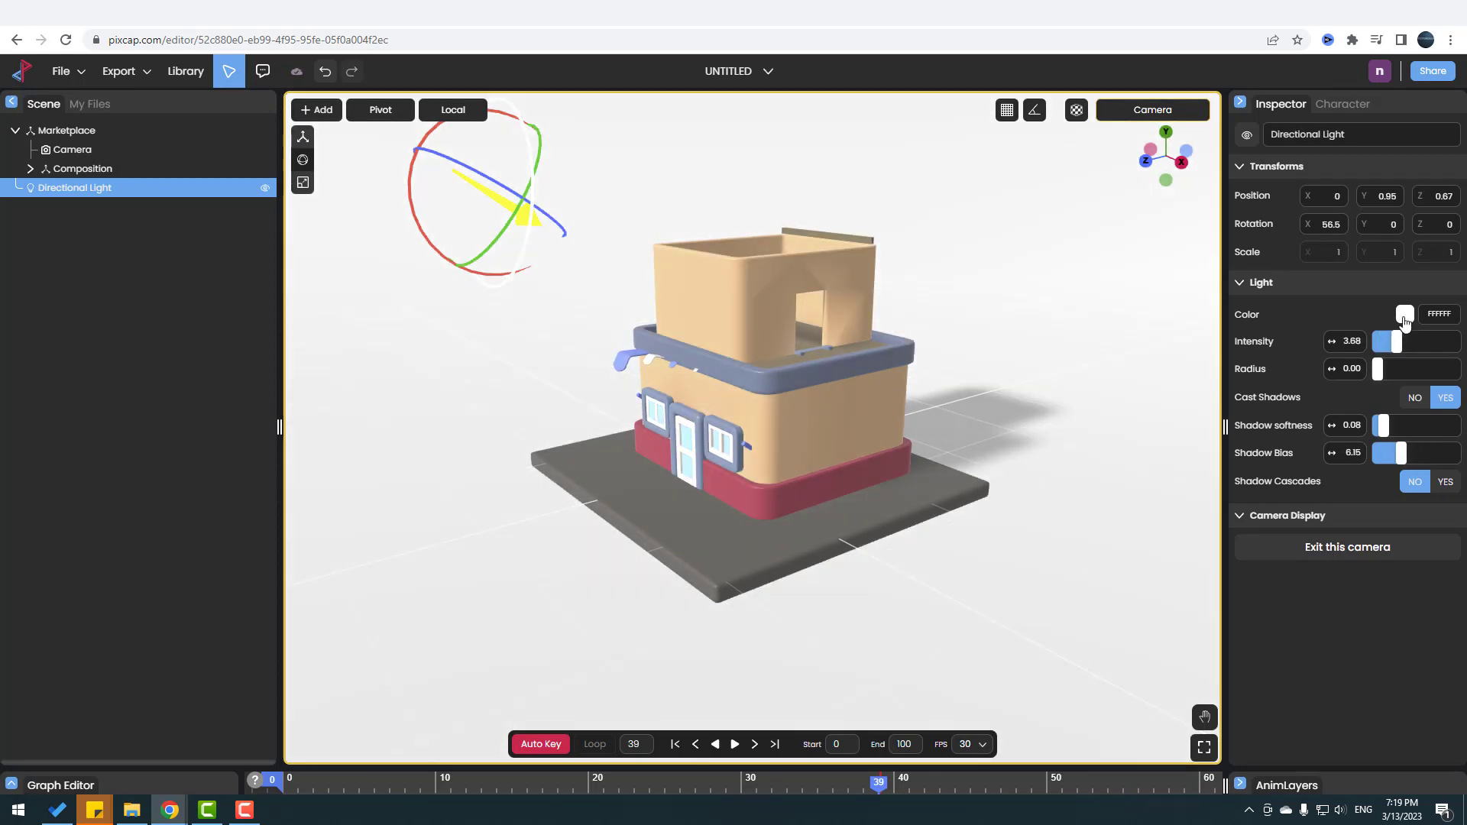
Step: Tint the directional light warm orange (FFAB1F), then play the building's assembly animation
click(1405, 314)
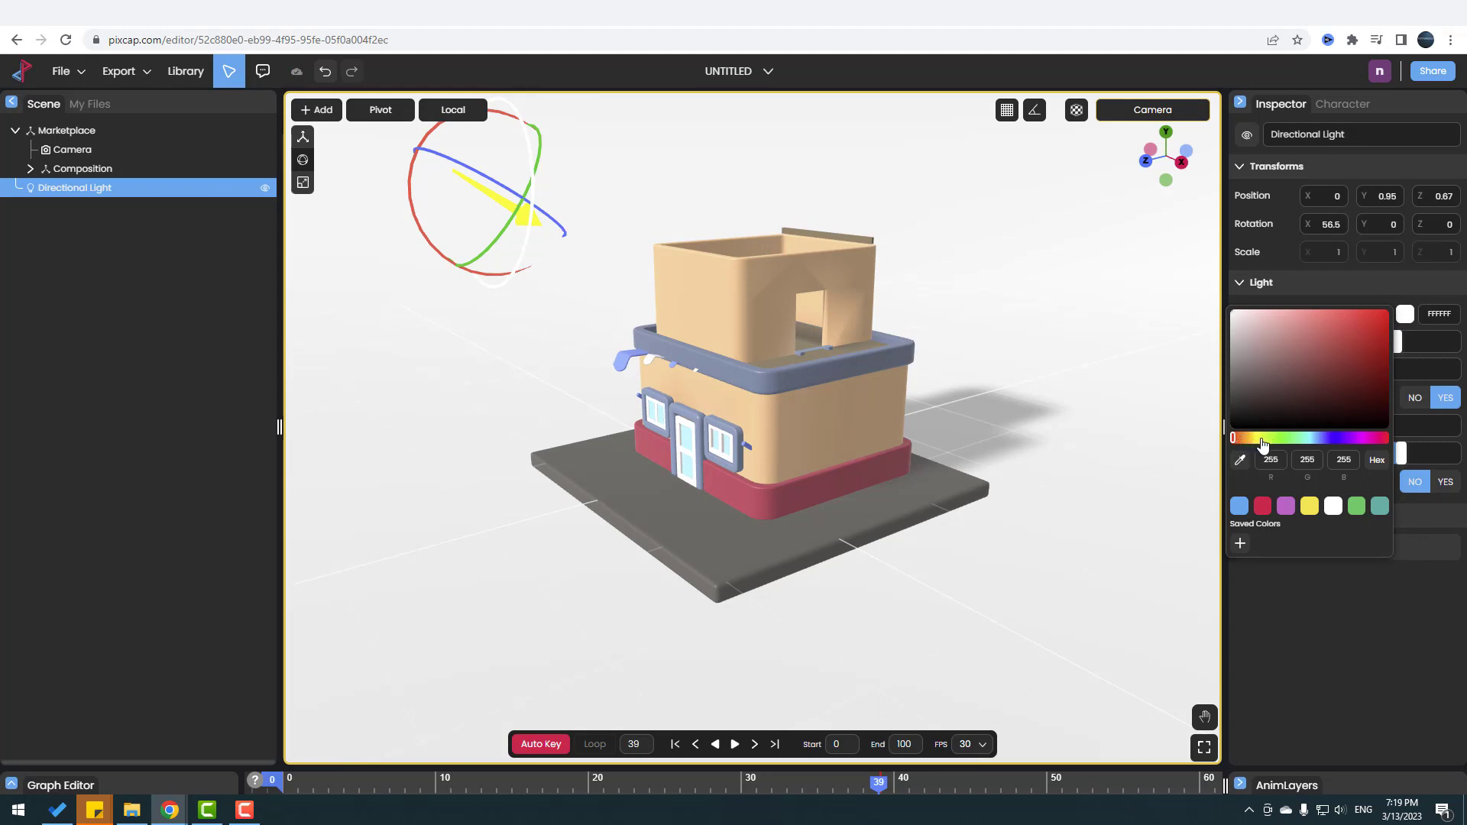
click(1310, 506)
drag(1261, 438, 1249, 442)
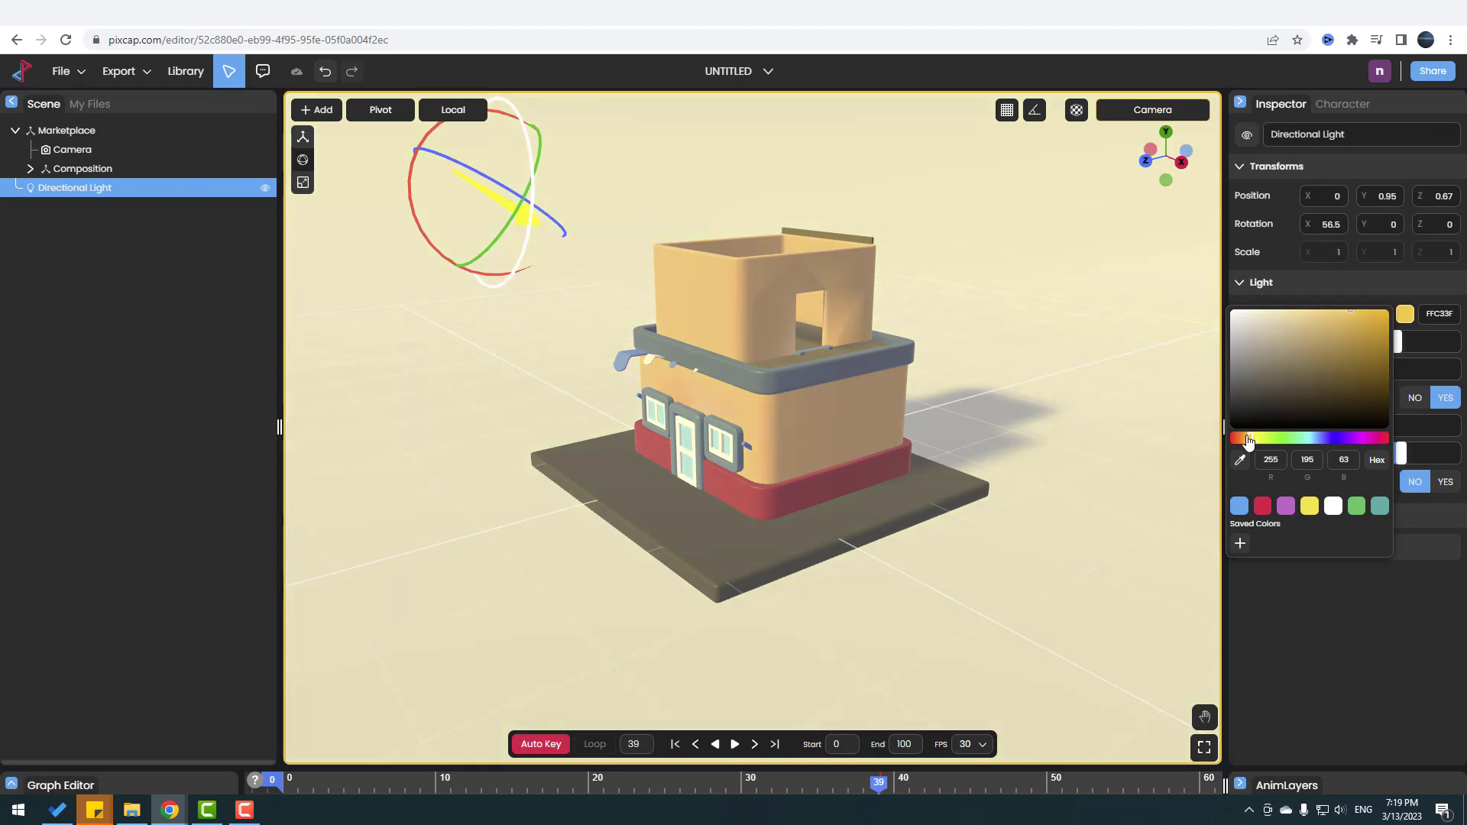
click(1371, 292)
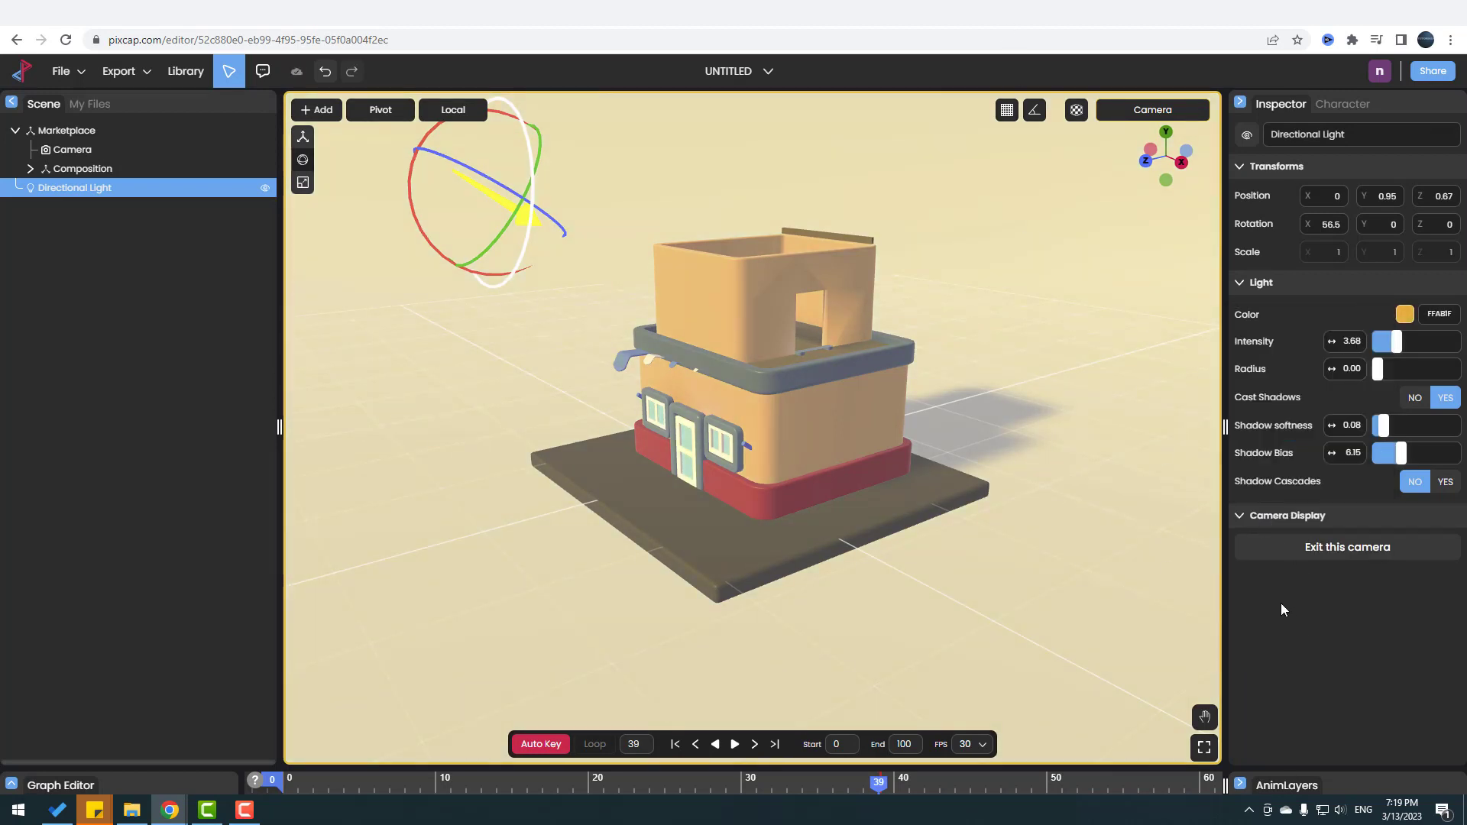
click(730, 758)
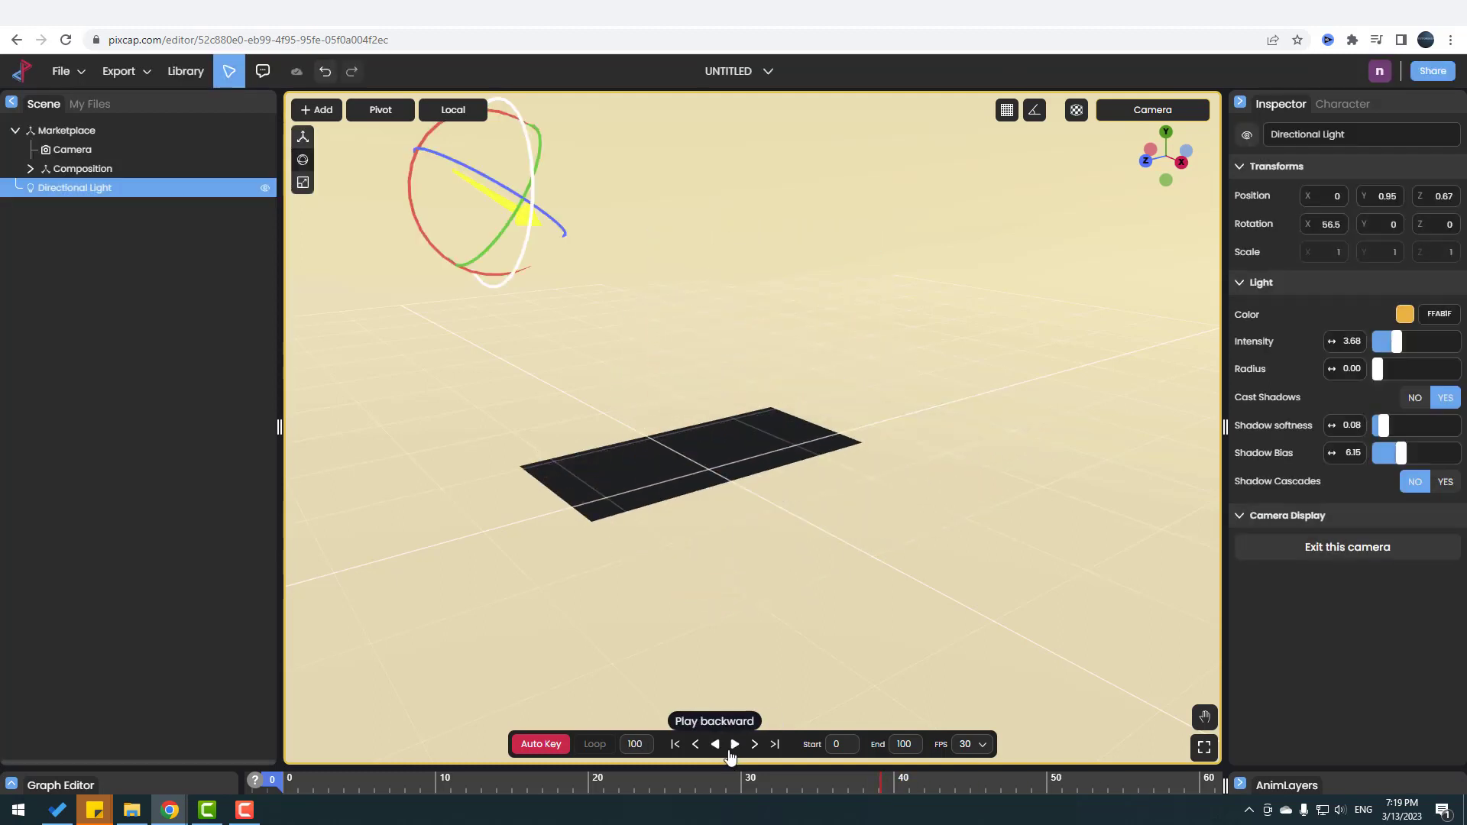
Step: Pause playback at frame 48, then delete the Composition and the Camera from the scene
click(725, 744)
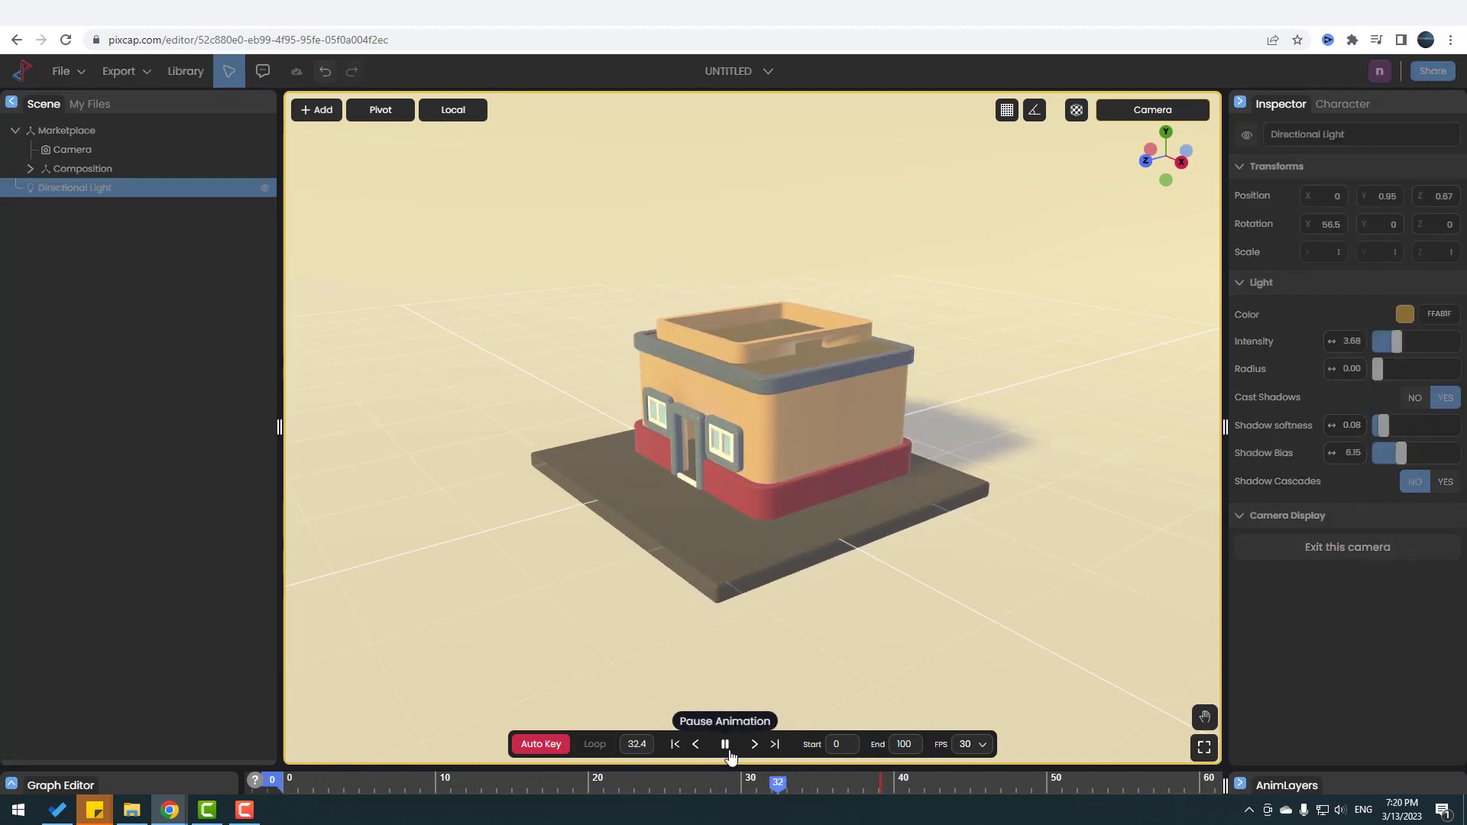
click(725, 744)
click(554, 456)
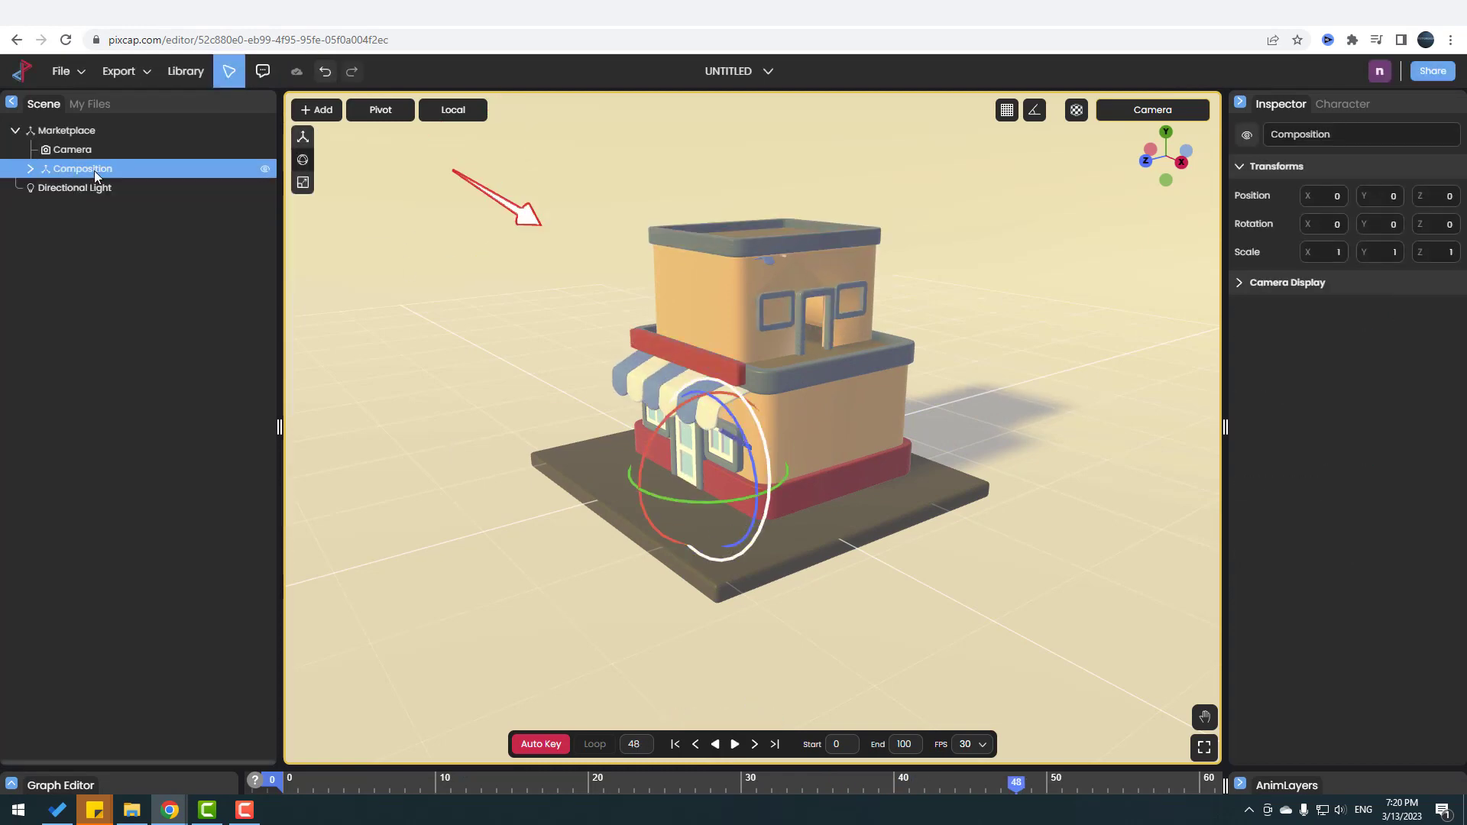
key(Delete)
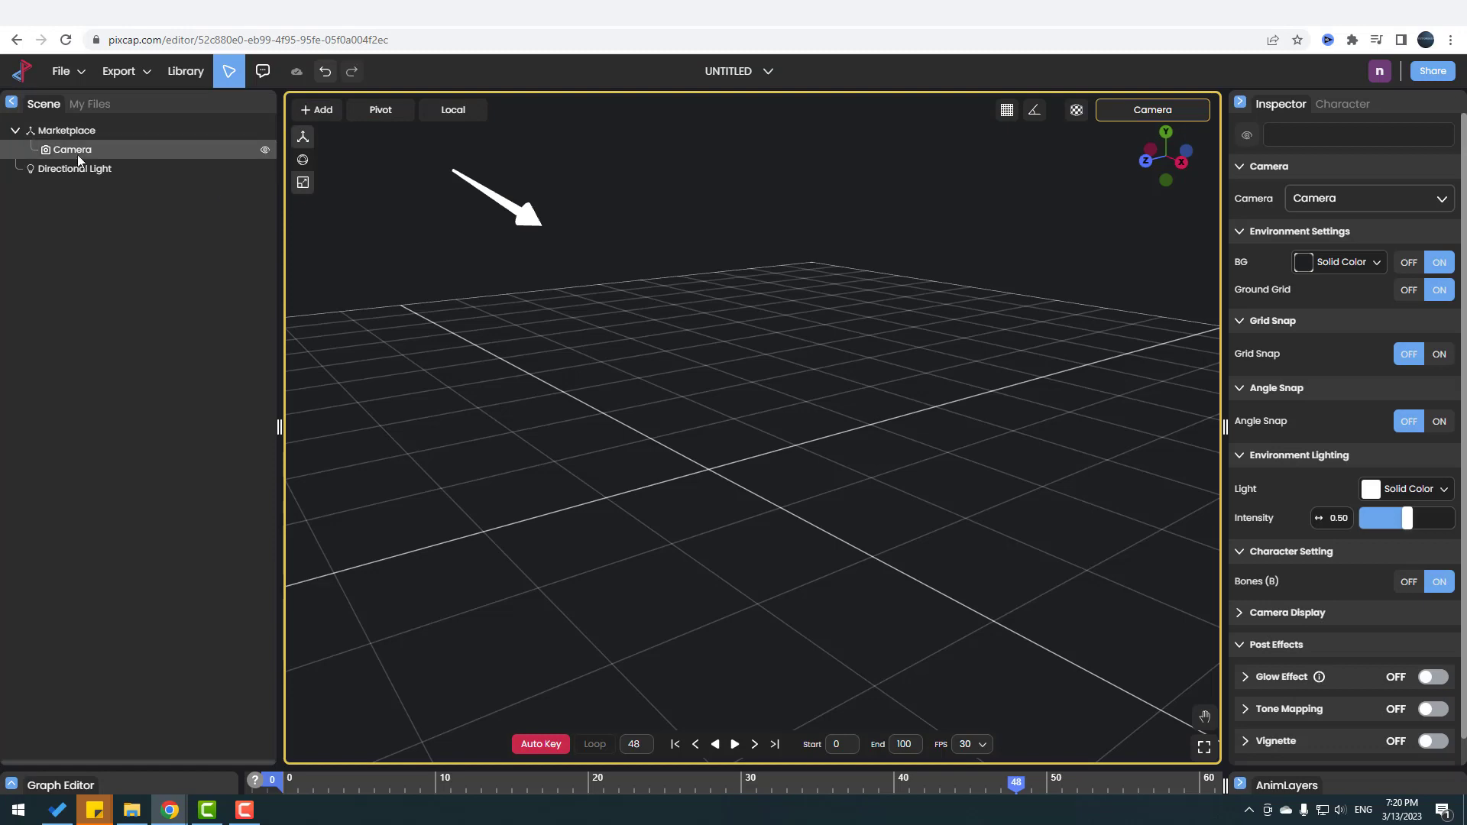
click(76, 154)
key(Delete)
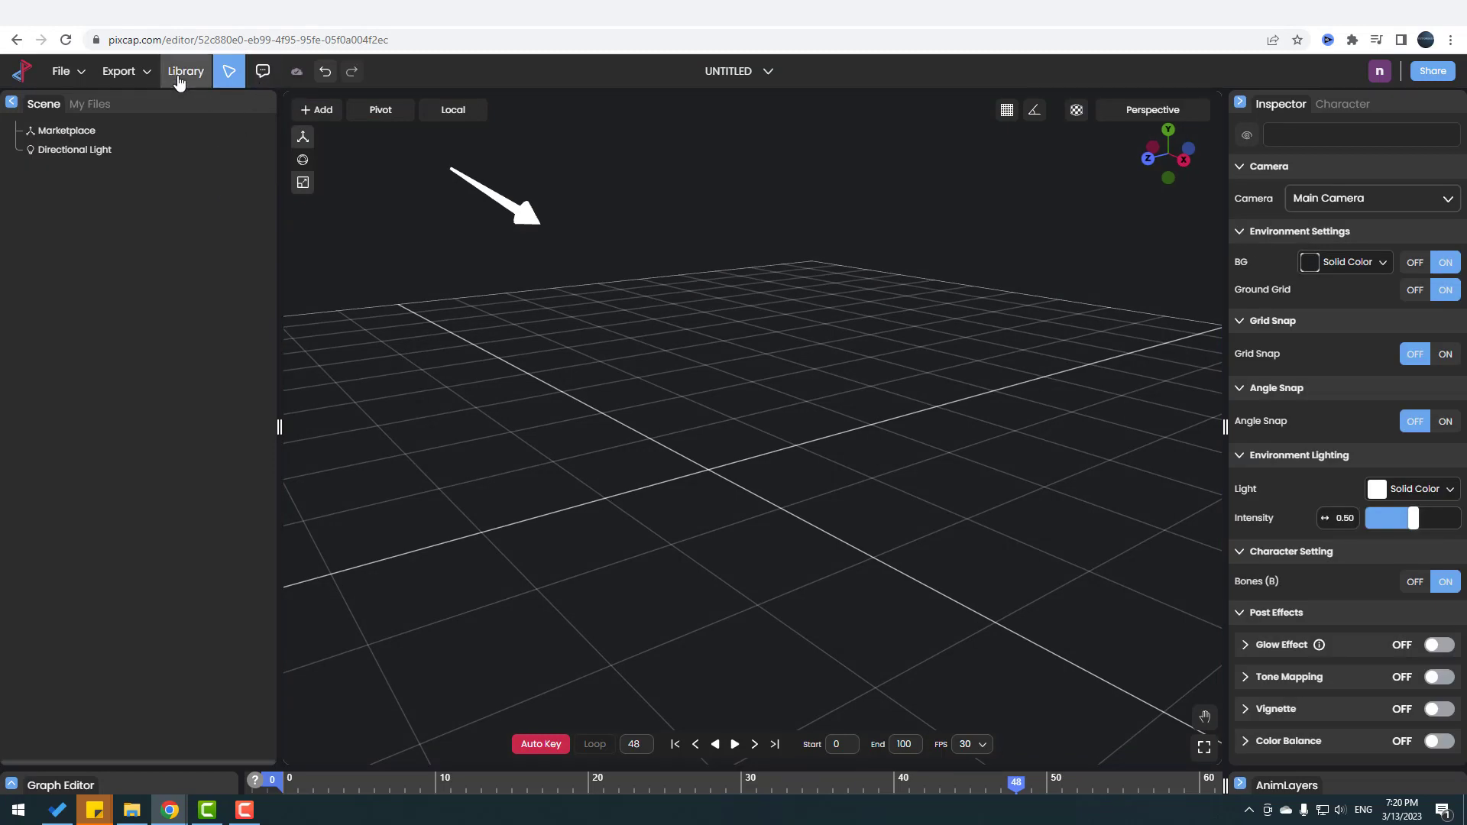
Step: Add the Programmer character from the library's Characters section to the scene
click(181, 77)
click(252, 164)
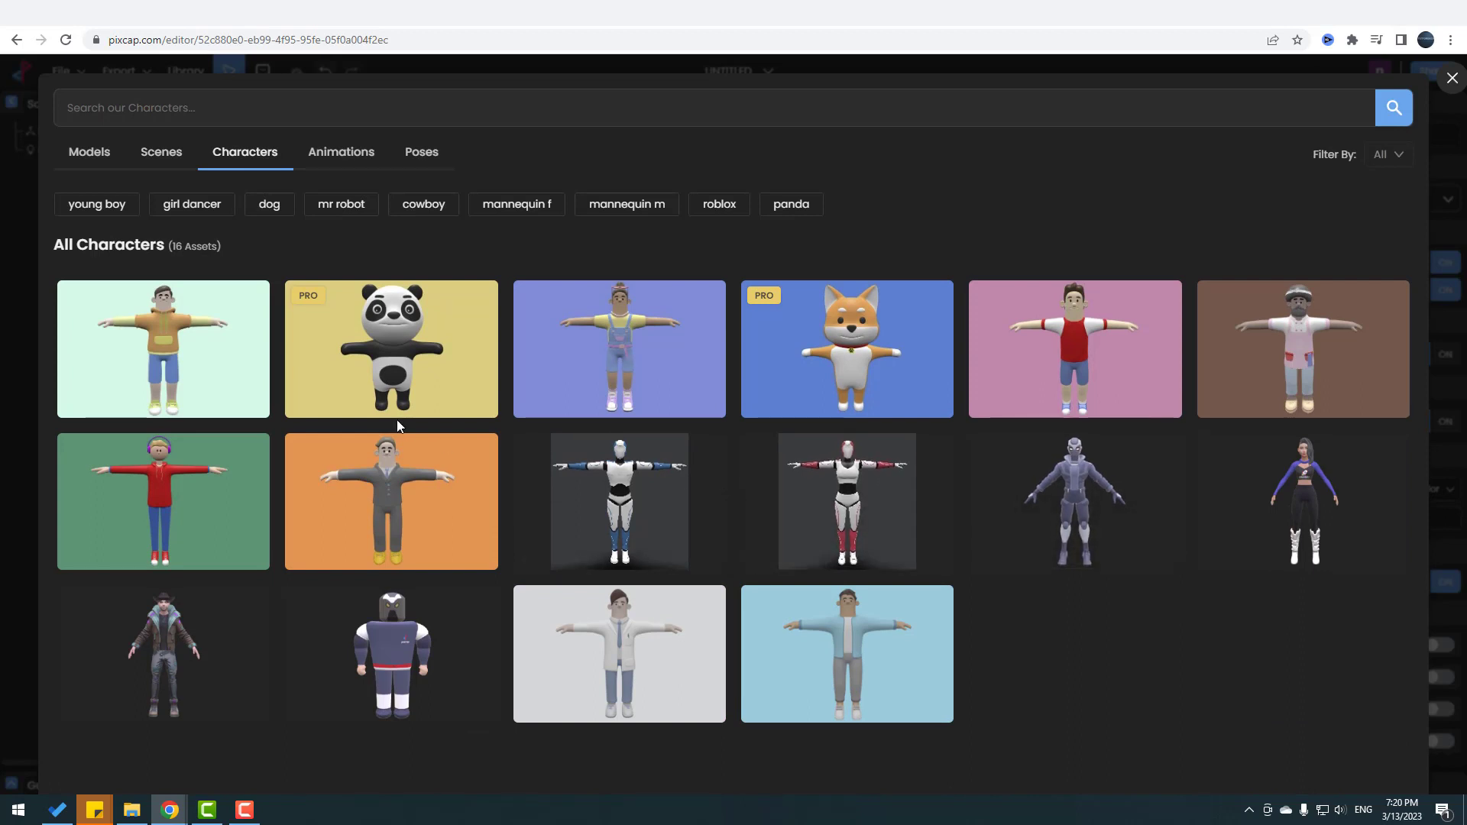
click(200, 336)
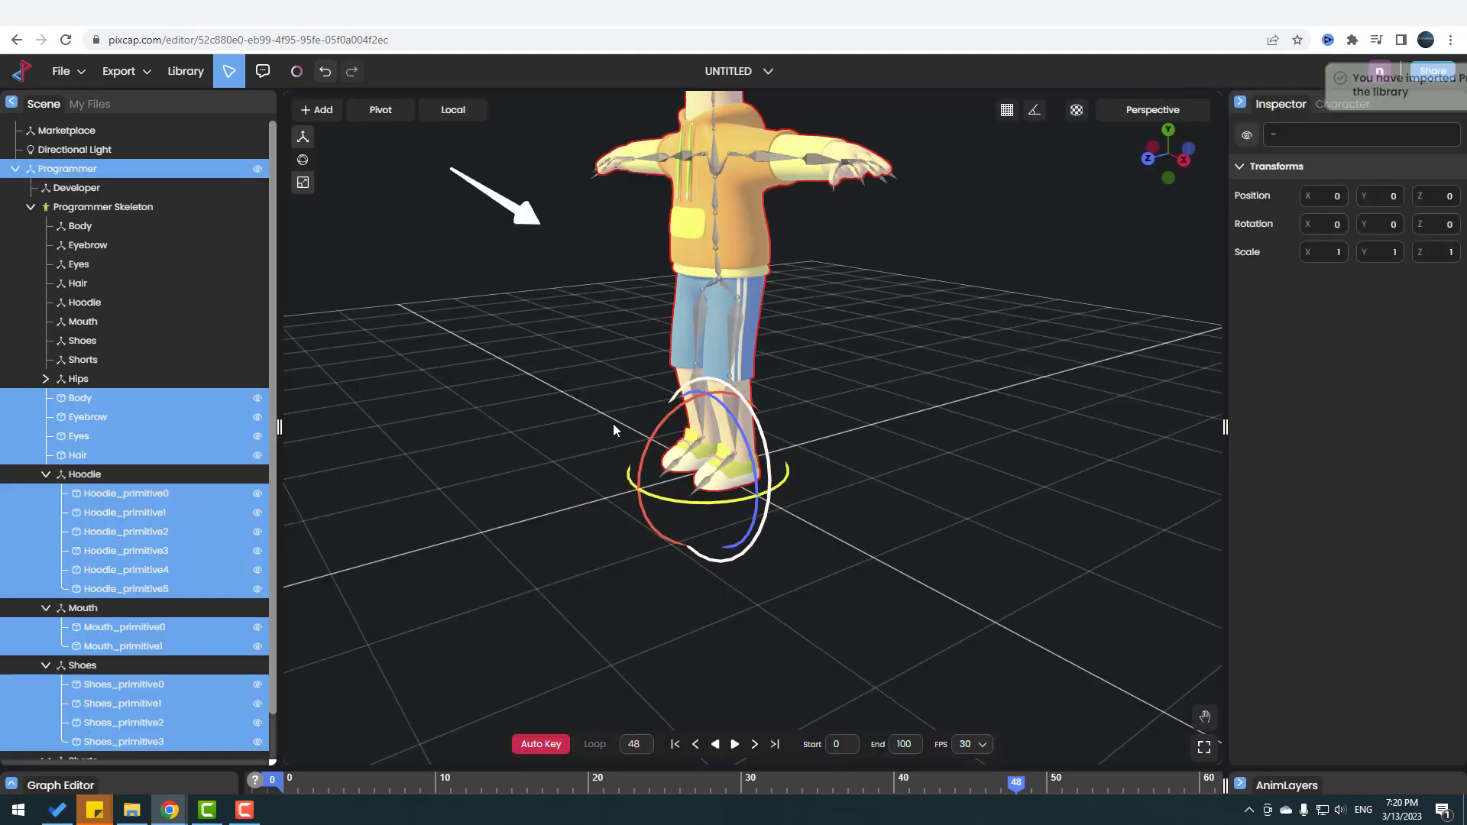
Step: Inspect the LeftArm and LeftForeArm bones, then orbit to a front view of the character
scroll(620, 405, down, 3)
scroll(657, 359, up, 6)
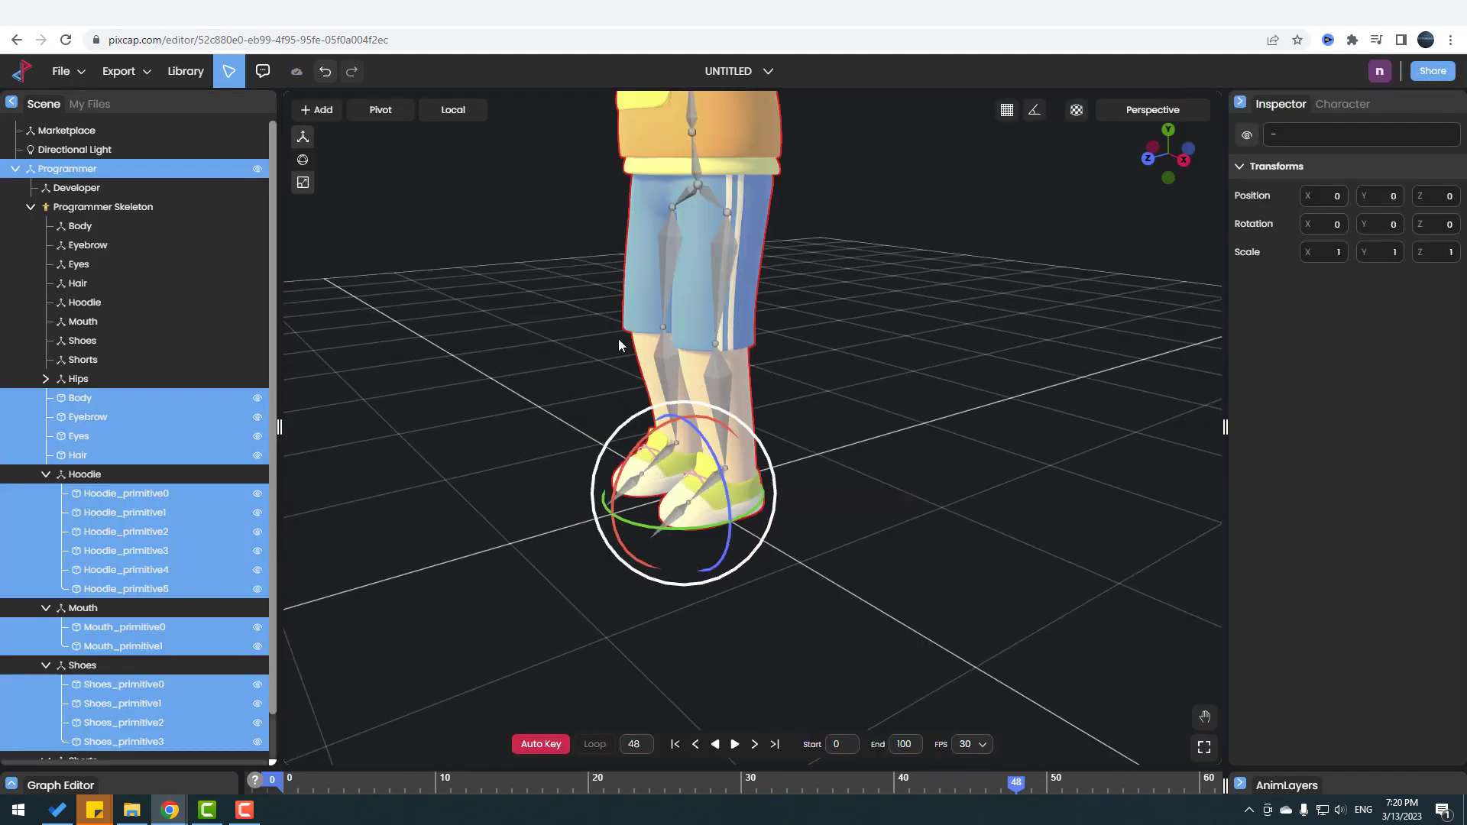
scroll(577, 263, down, 3)
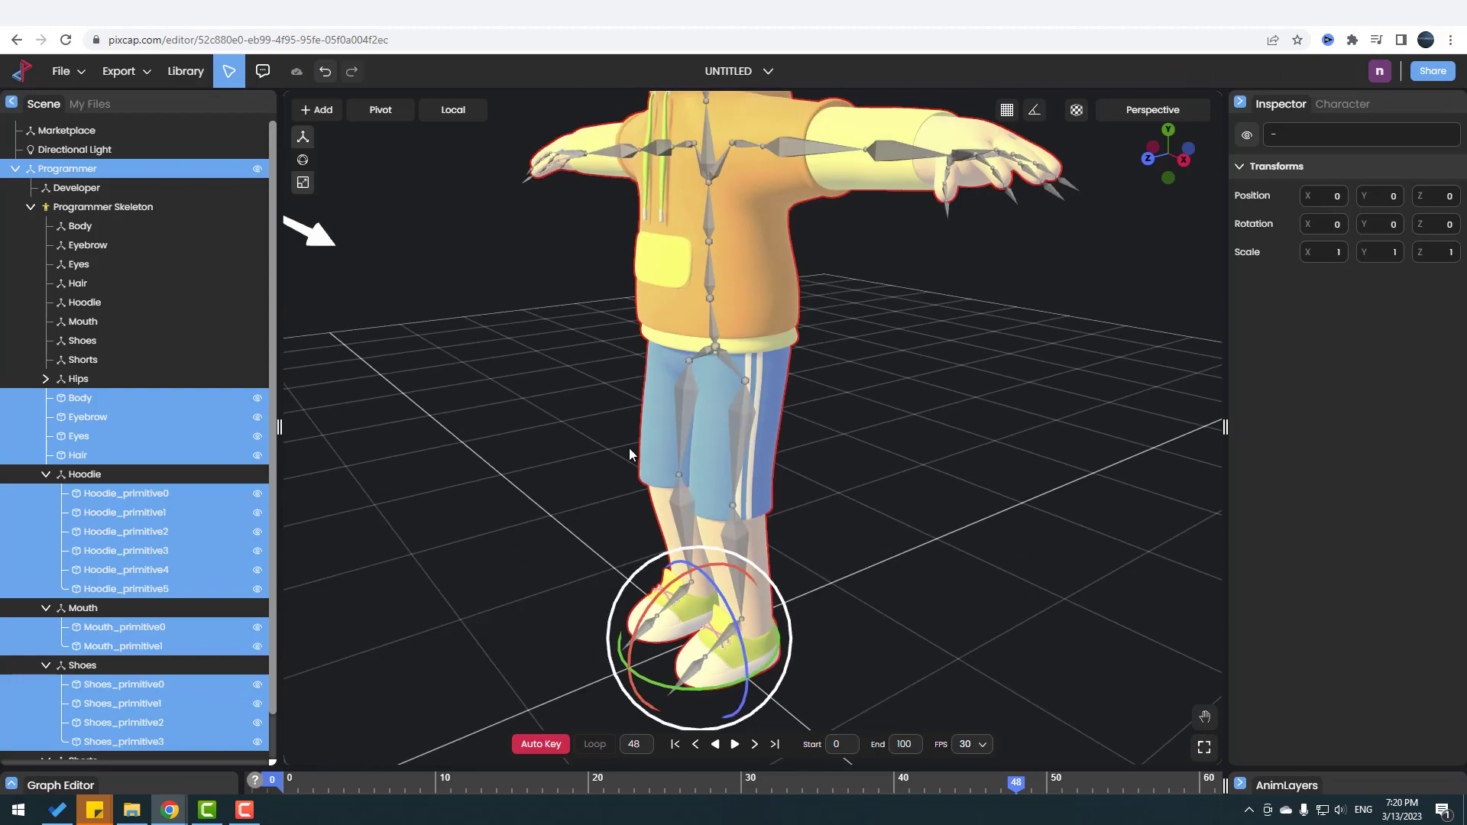
click(542, 341)
scroll(767, 365, up, 5)
scroll(799, 484, down, 3)
click(565, 466)
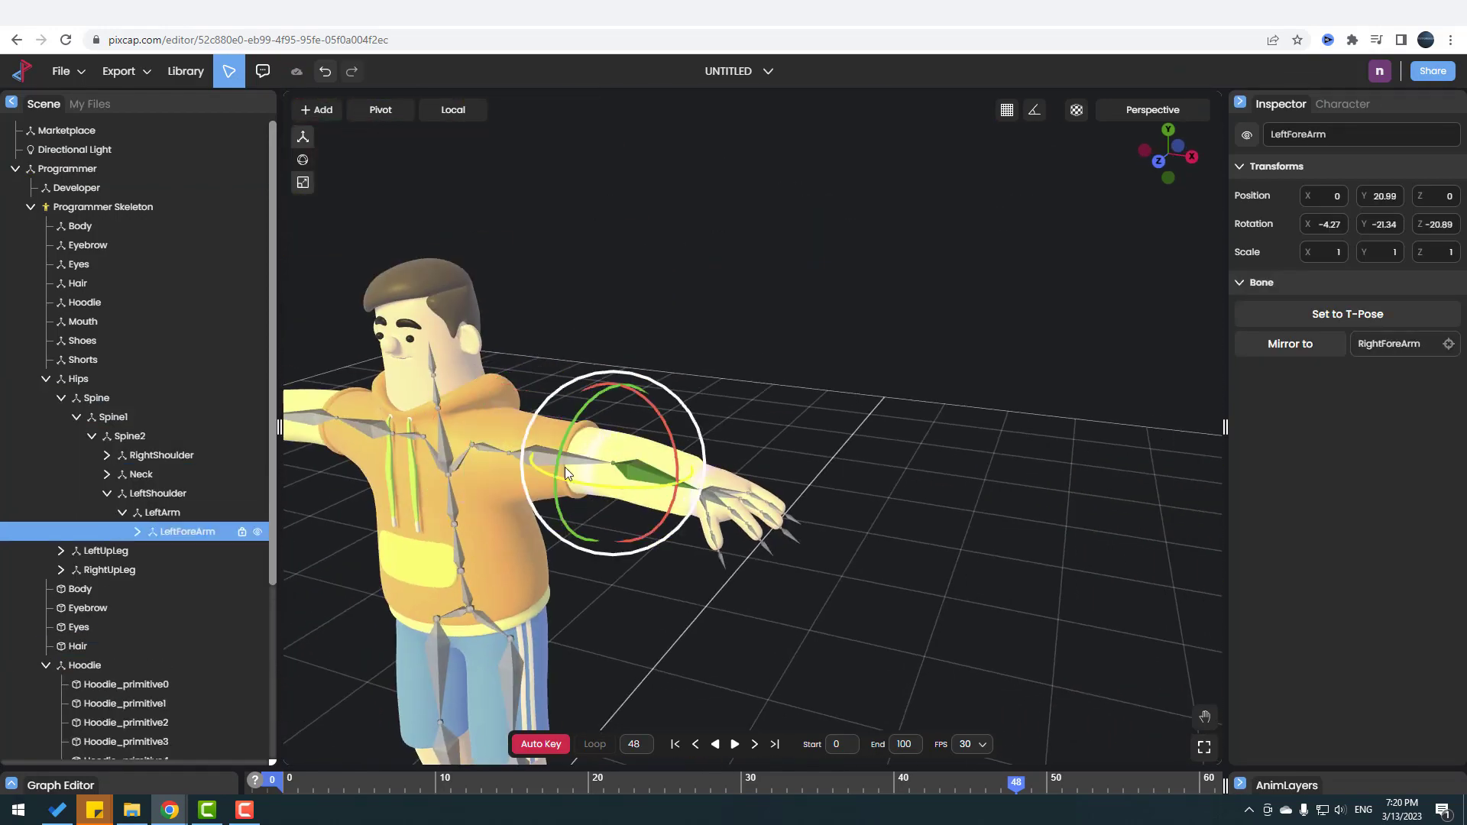
click(538, 455)
click(566, 524)
drag(566, 524, 764, 402)
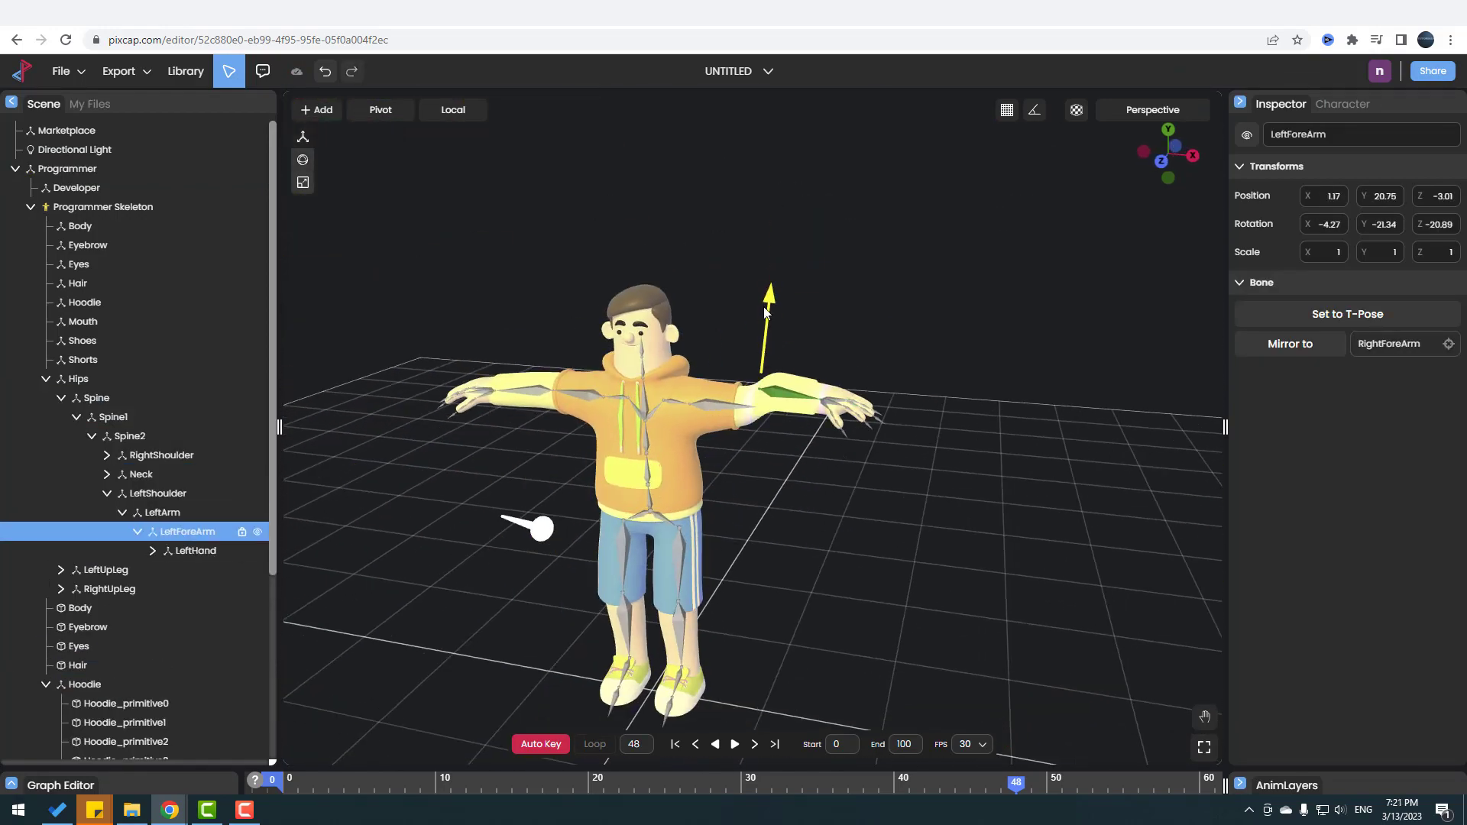
click(764, 402)
Step: Raise the Spine2 bone and twist the upper body at the Spine bone
click(644, 353)
drag(639, 365, 639, 356)
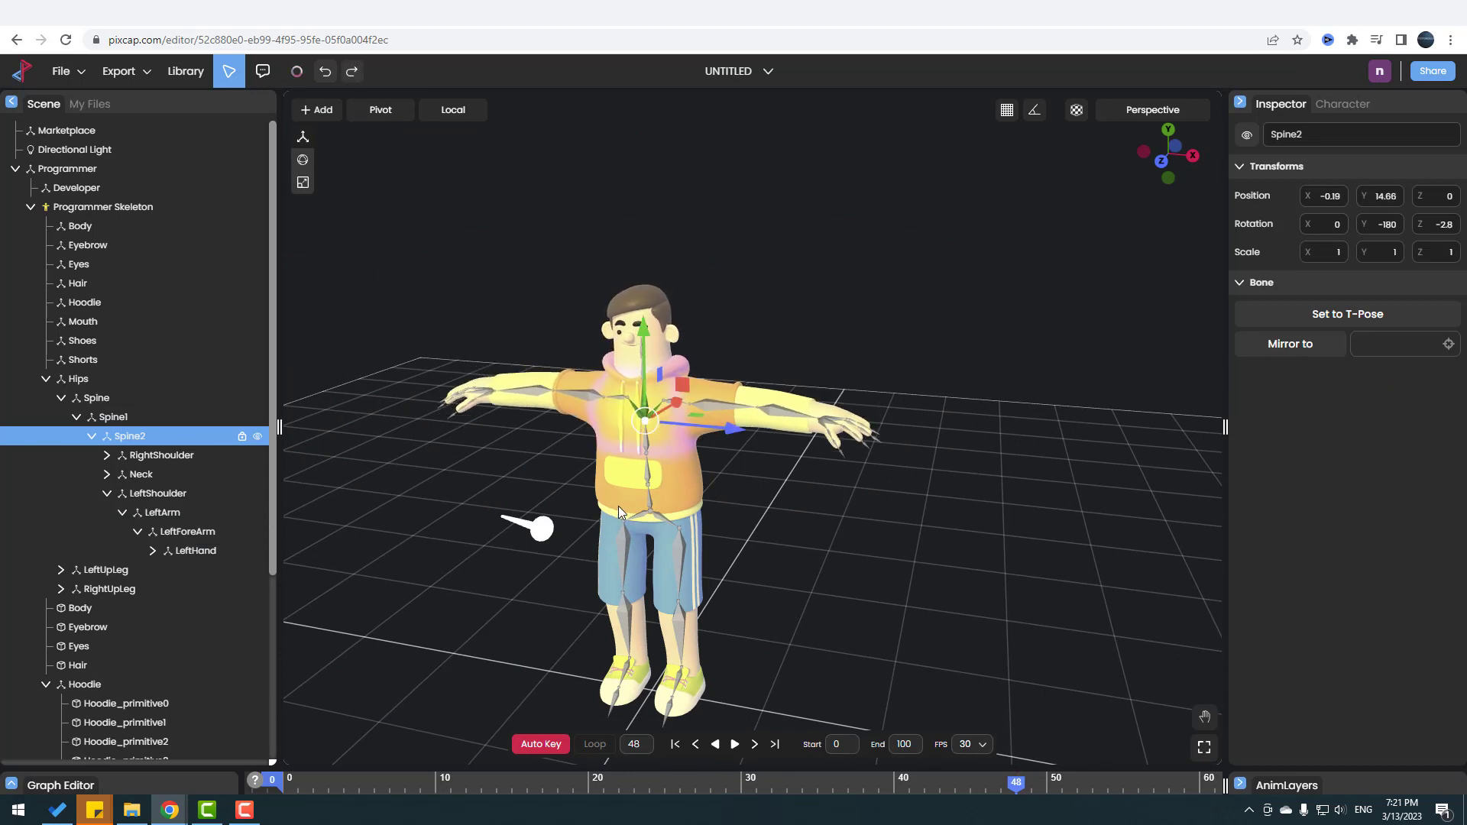
click(648, 477)
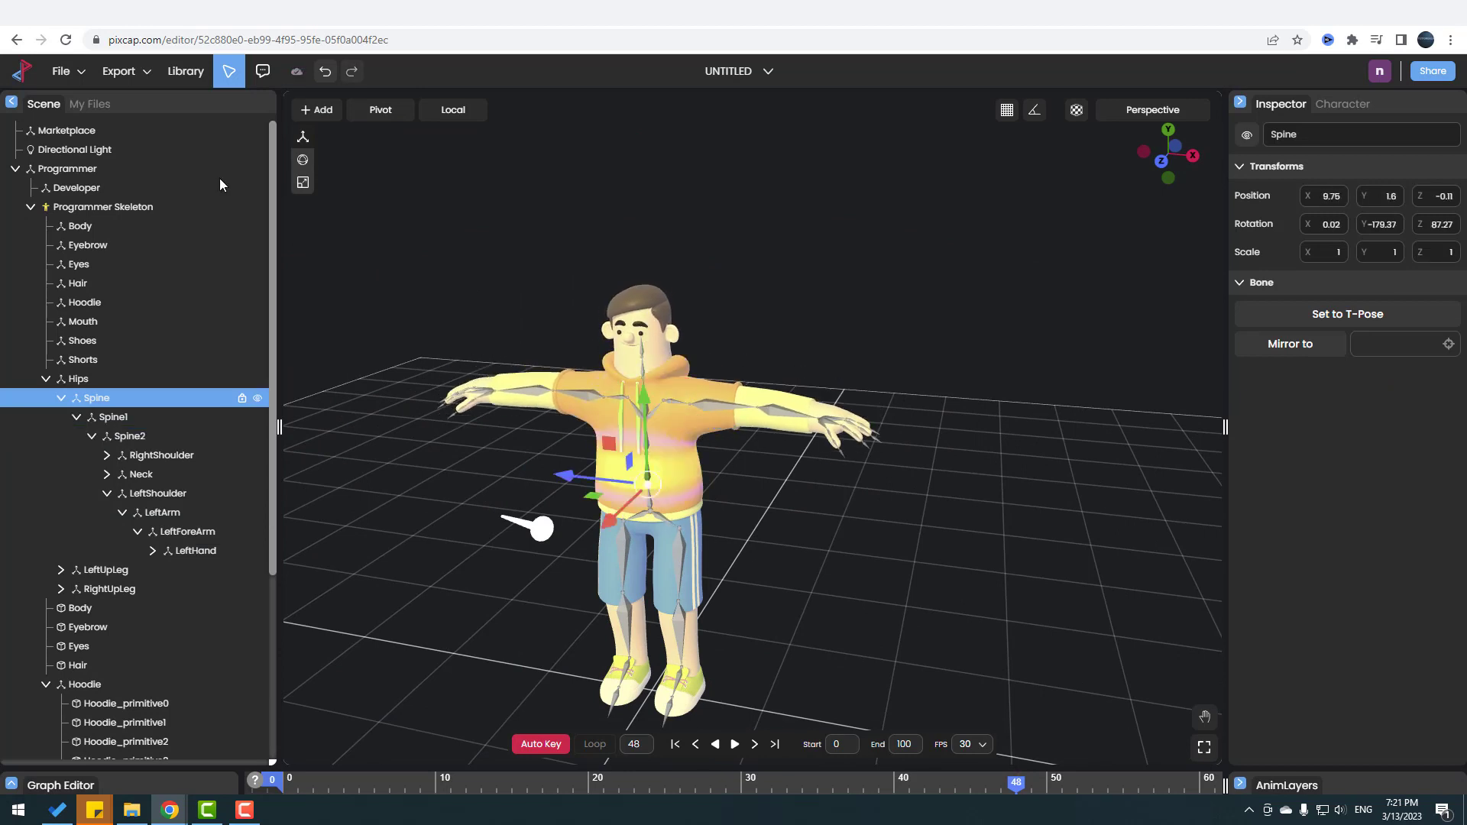
click(302, 161)
mouse_move(706, 455)
mouse_down()
mouse_move(721, 460)
mouse_move(671, 437)
mouse_move(718, 463)
mouse_move(695, 453)
mouse_up()
Step: Bend the RightLeg and LeftLeg bones, rotating the LeftLeg to Z 46.08
scroll(576, 480, up, 3)
click(576, 479)
drag(576, 480, 581, 611)
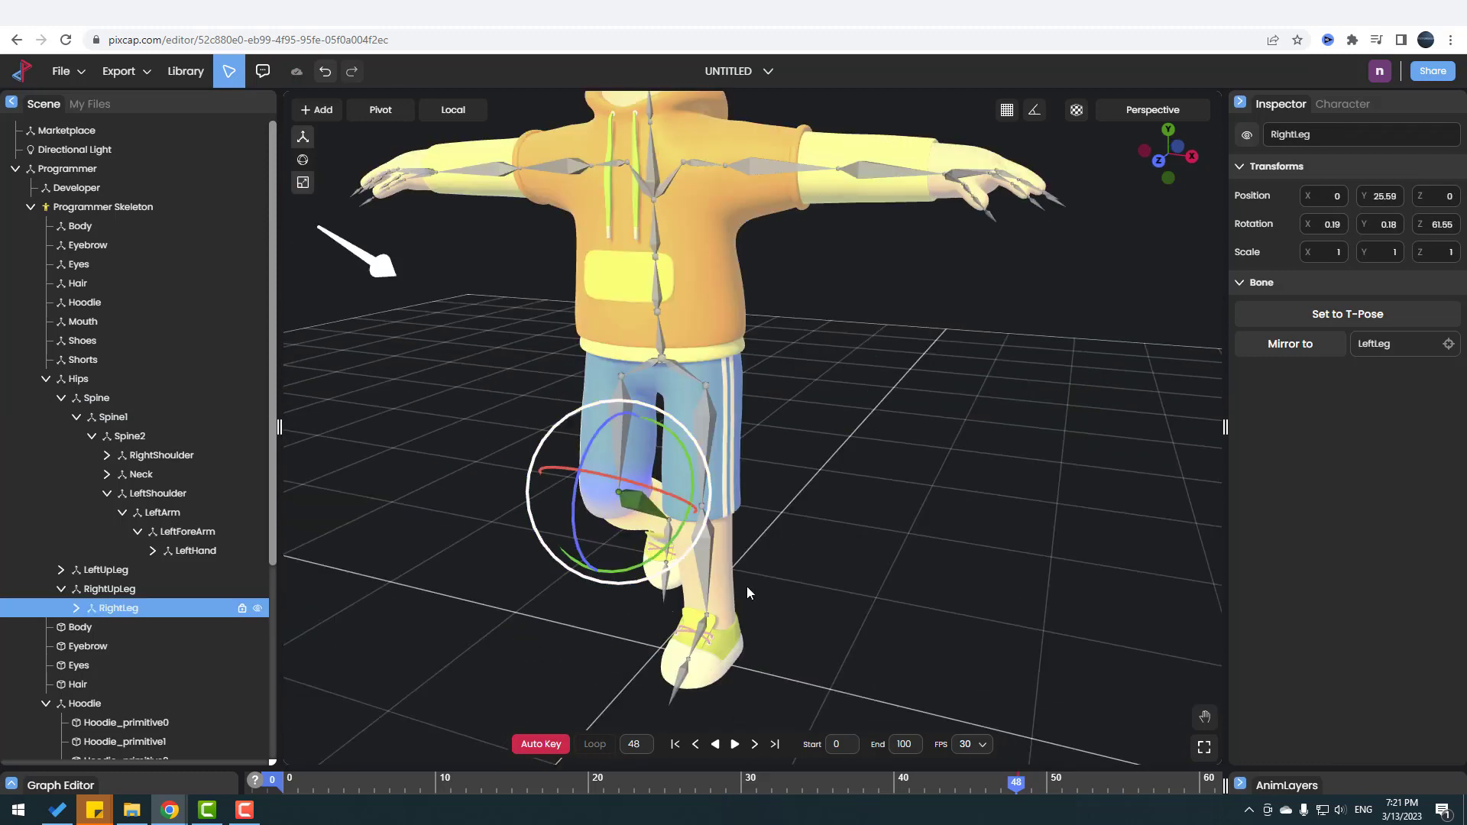
right_drag(746, 586, 856, 604)
click(802, 489)
drag(802, 489, 867, 599)
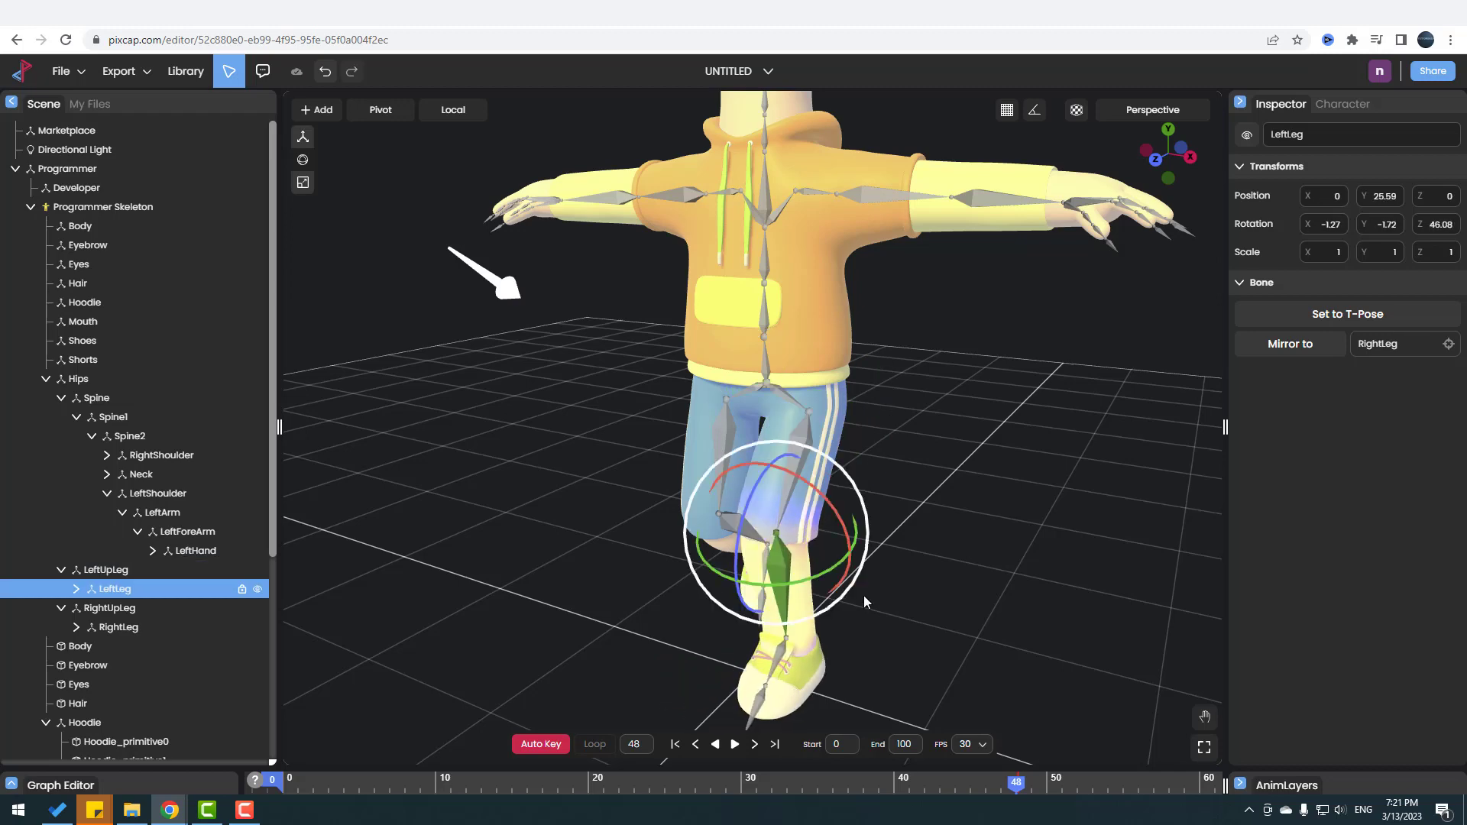
scroll(677, 566, down, 3)
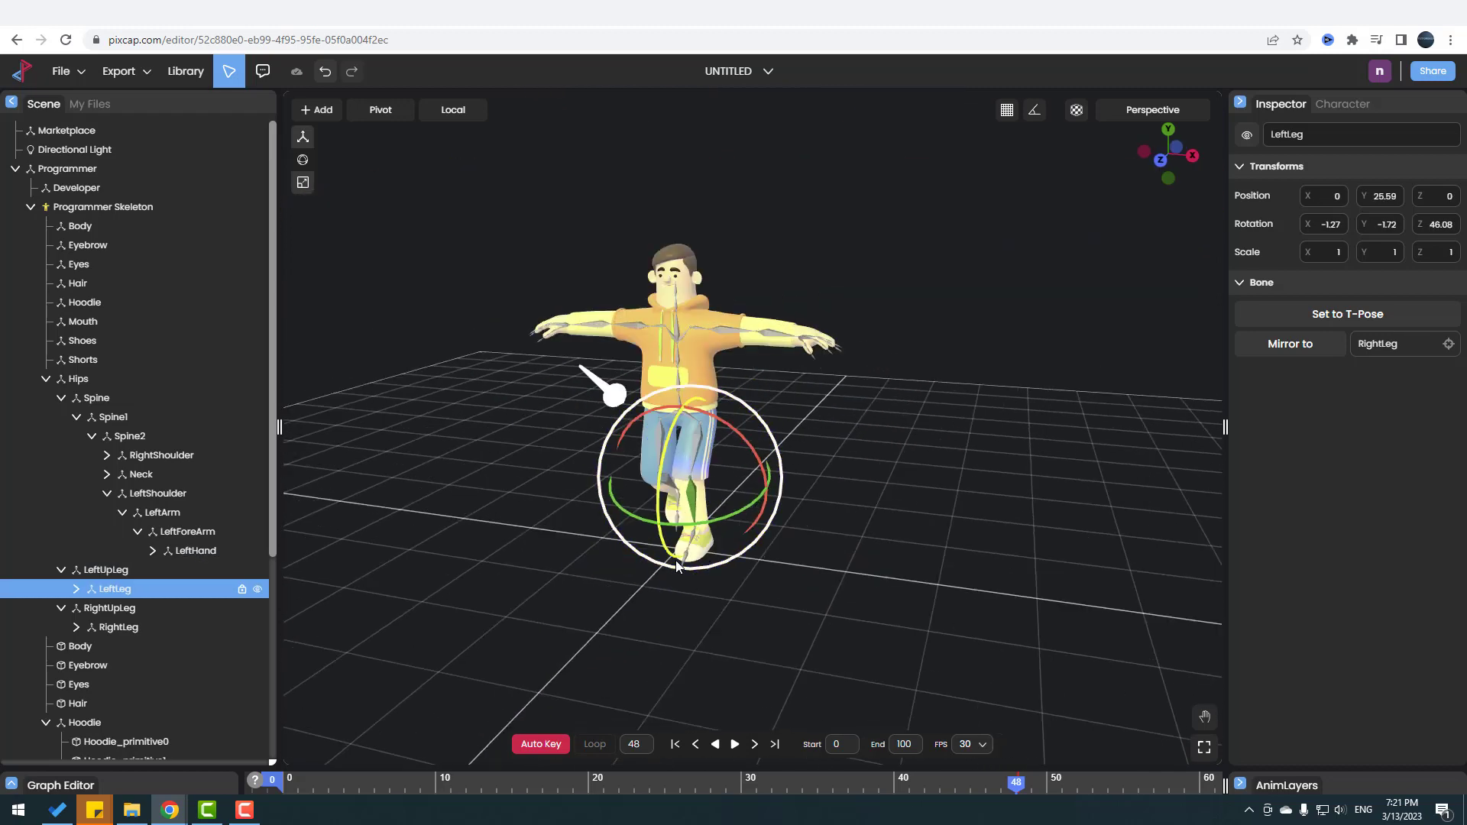
Step: Choose the Mage Attack (V2) animation from the library's Animations section
click(185, 71)
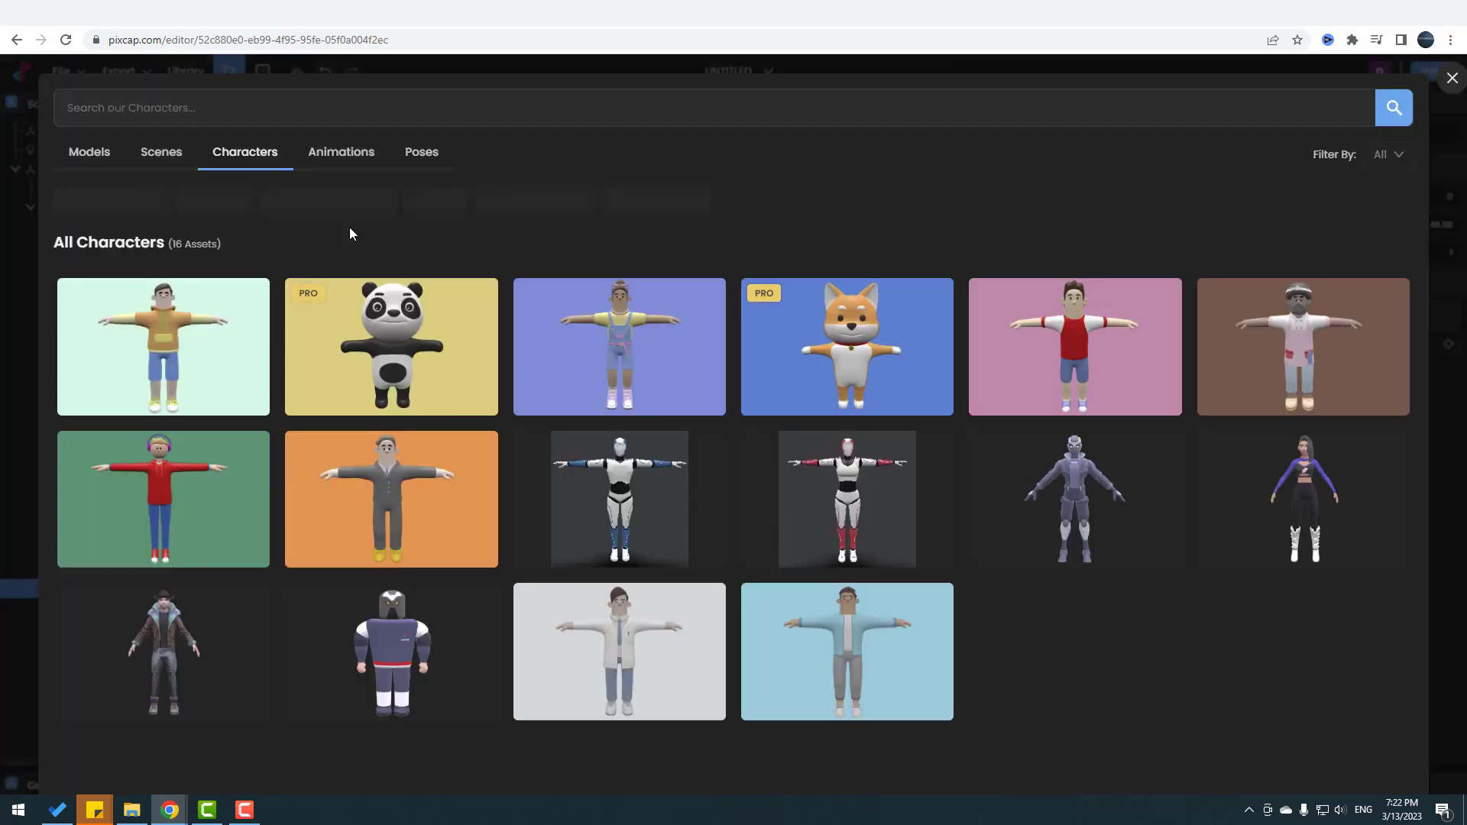
click(351, 160)
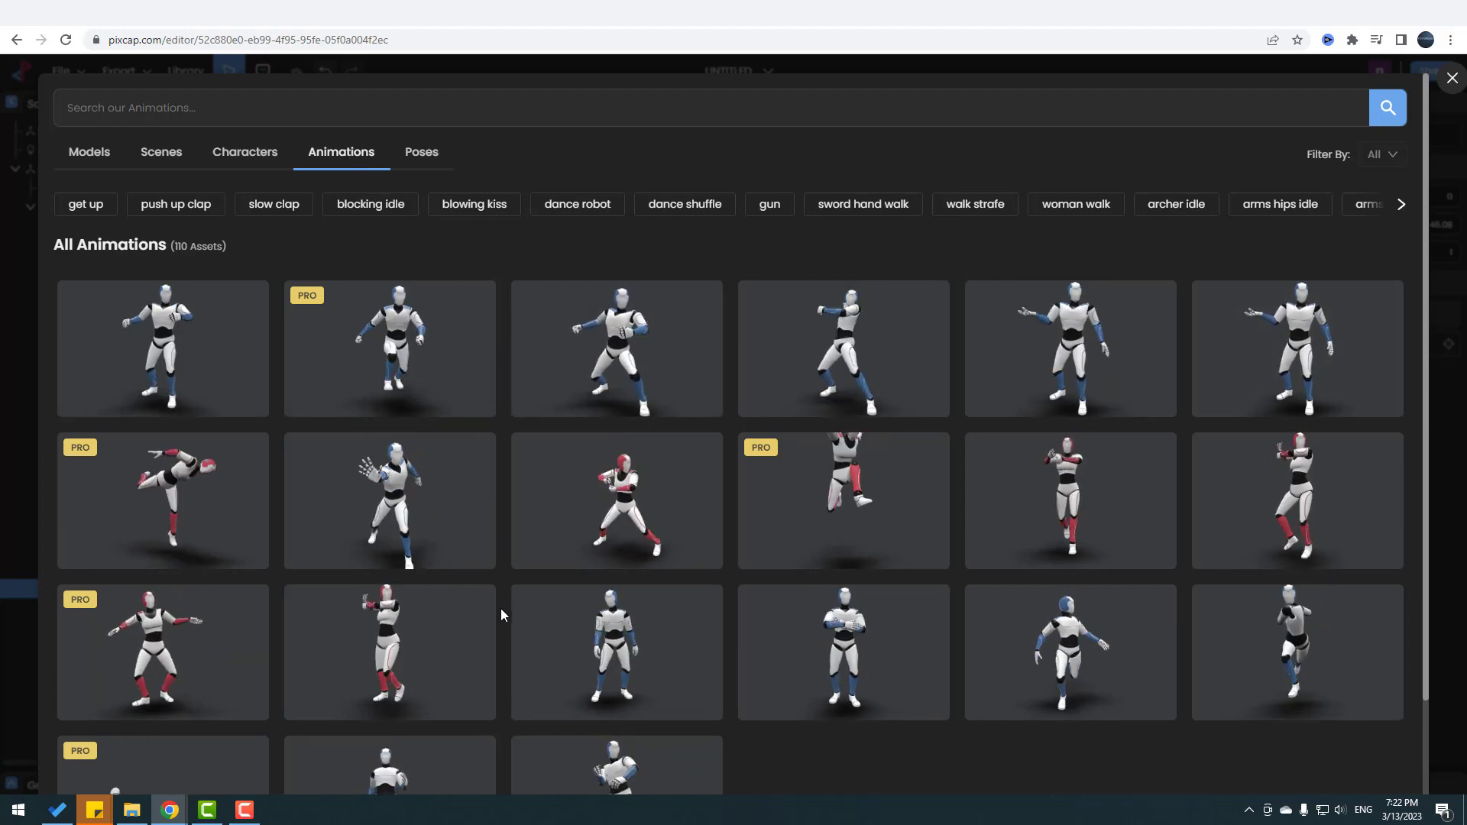
click(359, 508)
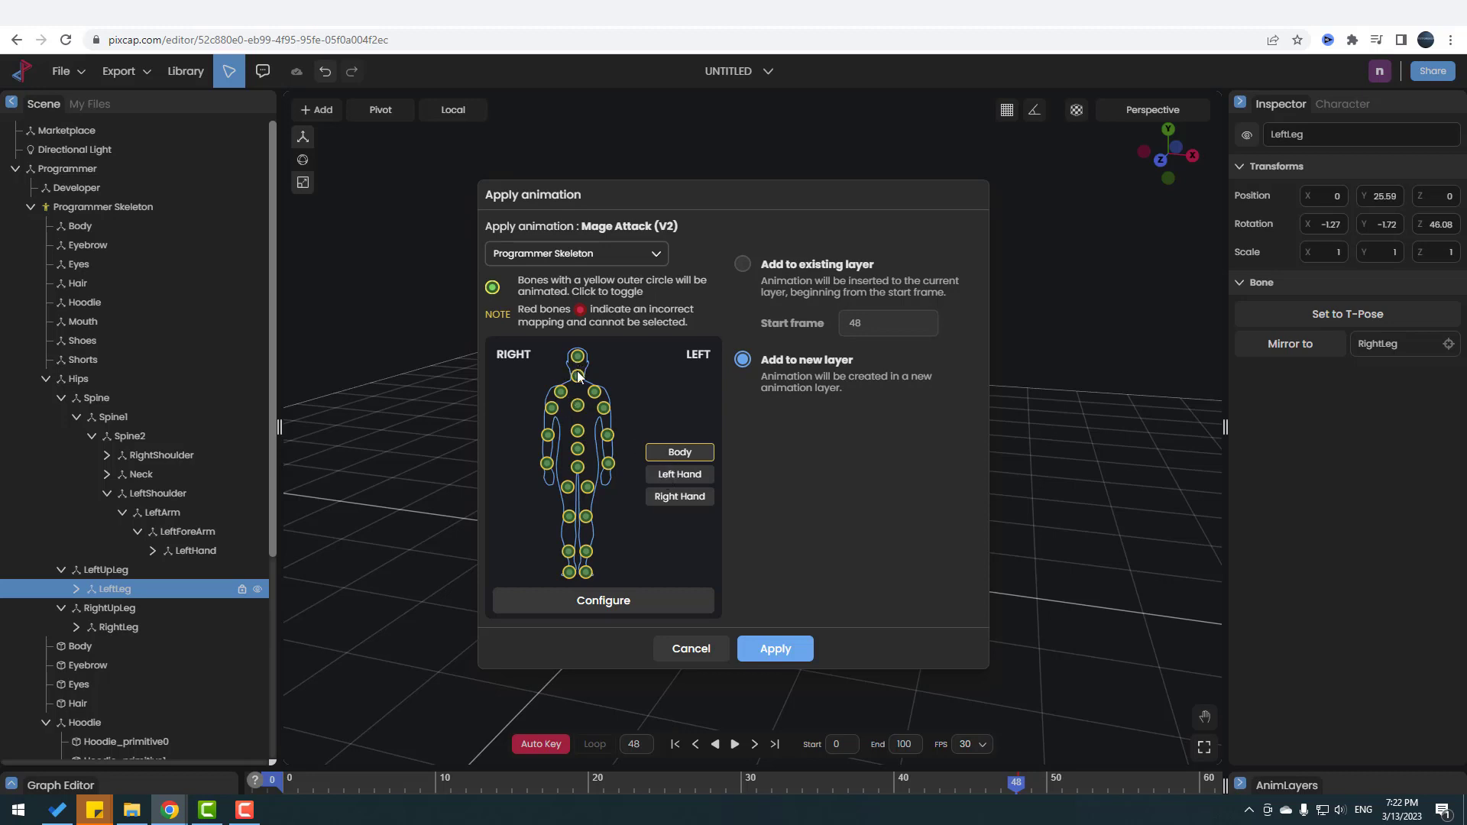
Step: Review the Left Hand, Right Hand and Body mappings, then apply Mage Attack (V2) on a new layer
click(668, 478)
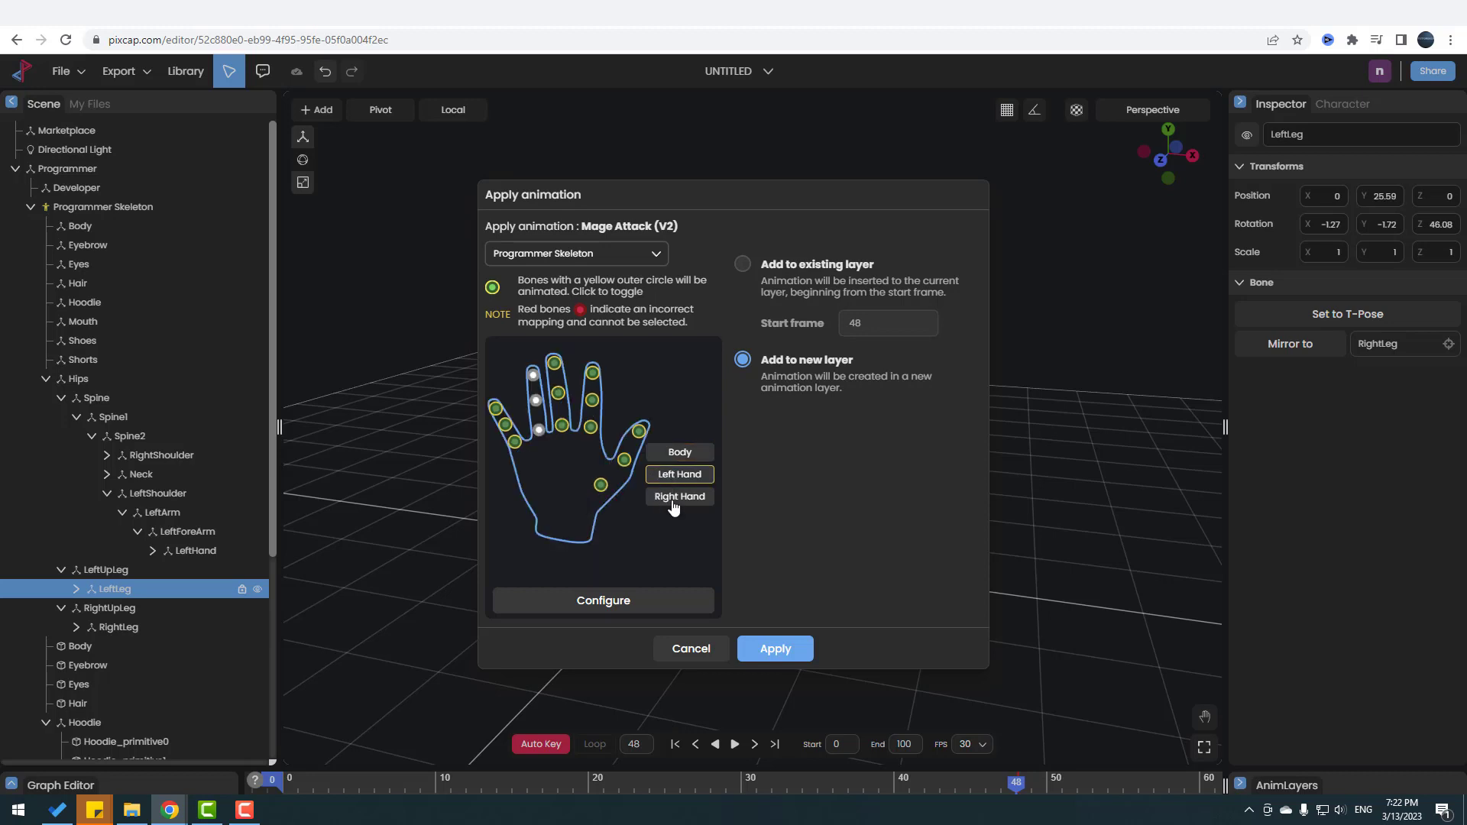
click(677, 501)
click(680, 454)
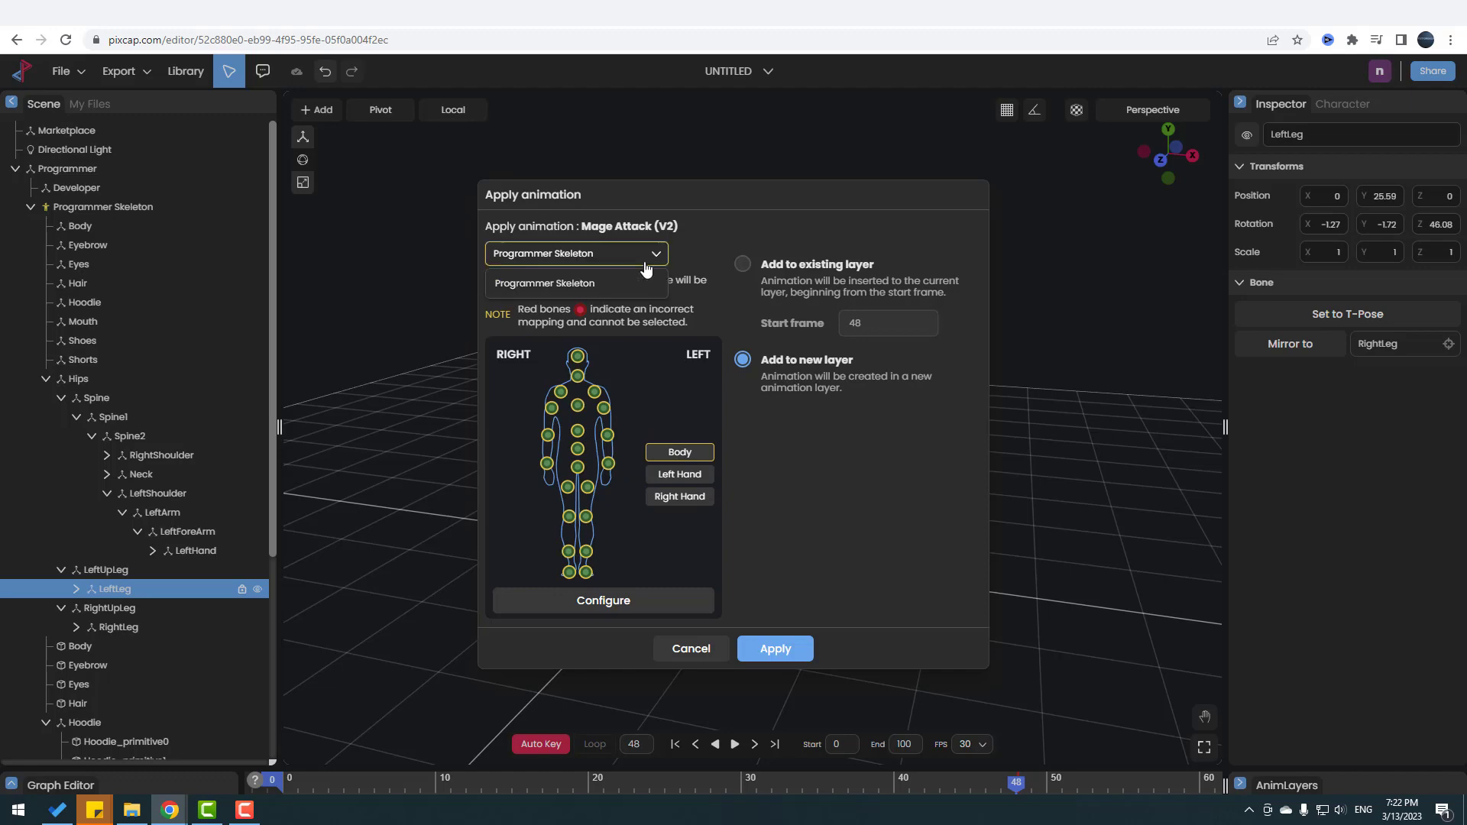
click(773, 651)
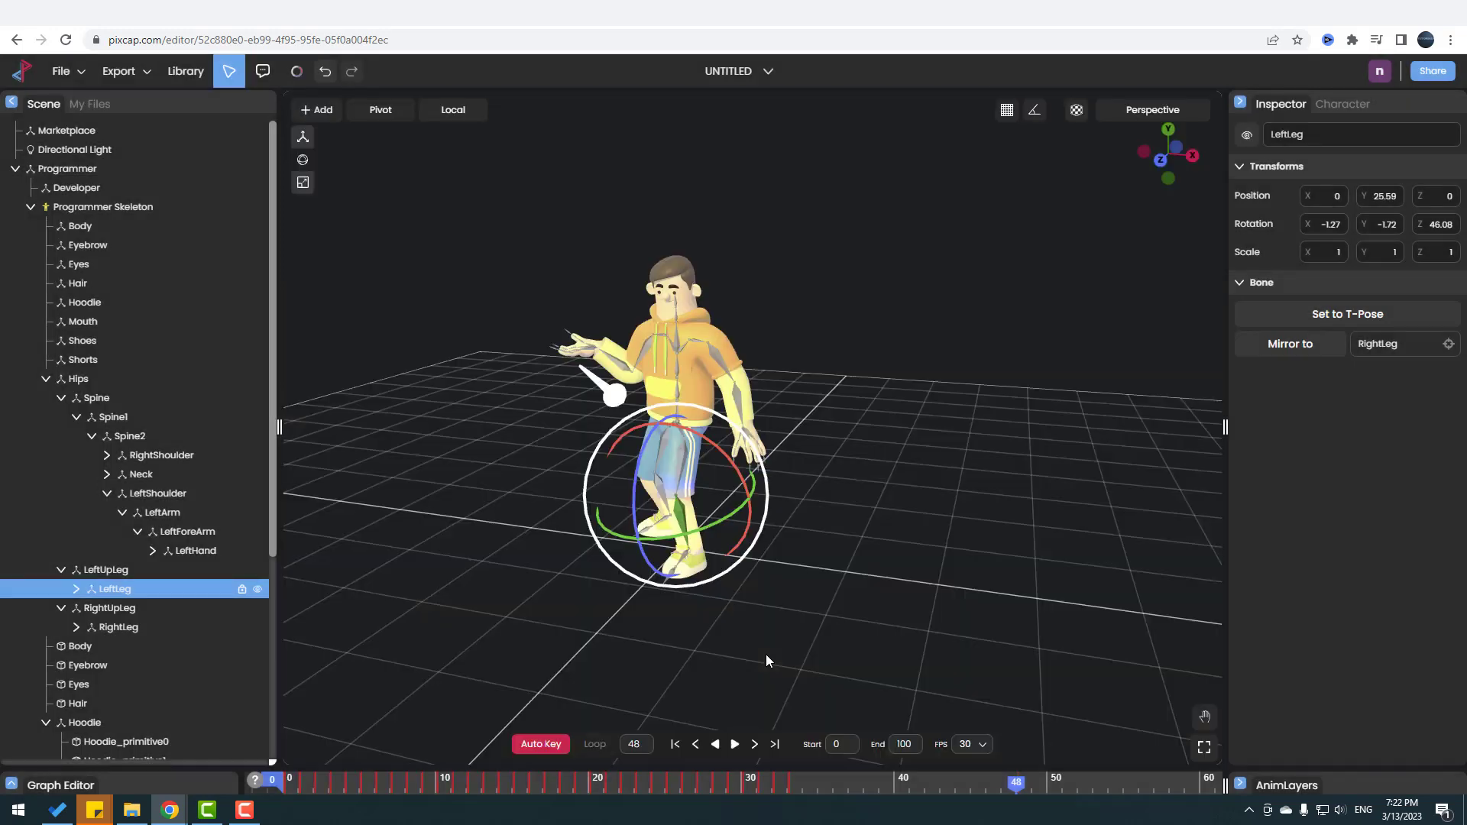